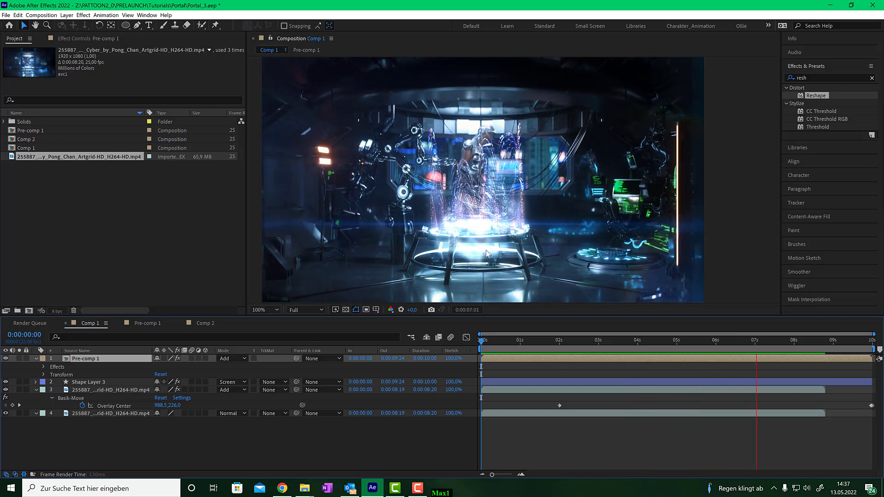
Create a new 1920 x 1080, 25 fps, 10-second composition and add the cyborg clip to it
key("space")
left_click_drag(629, 344, 580, 343)
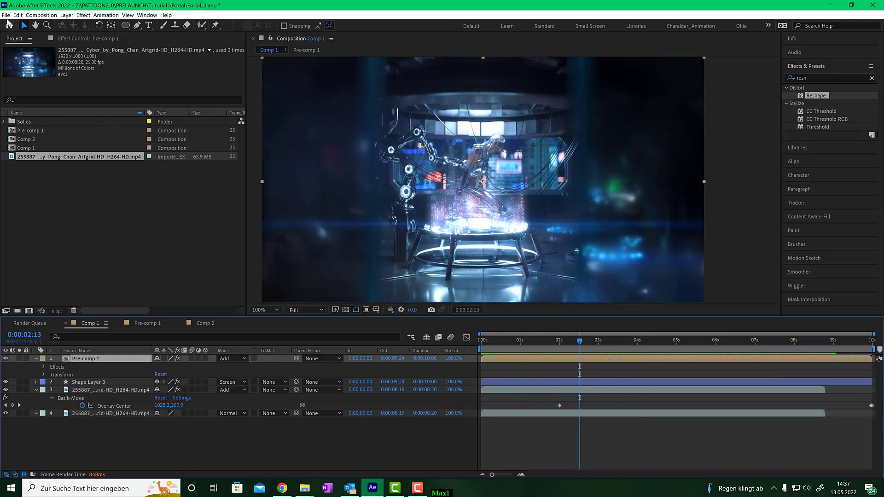
left_click(41, 14)
left_click(42, 25)
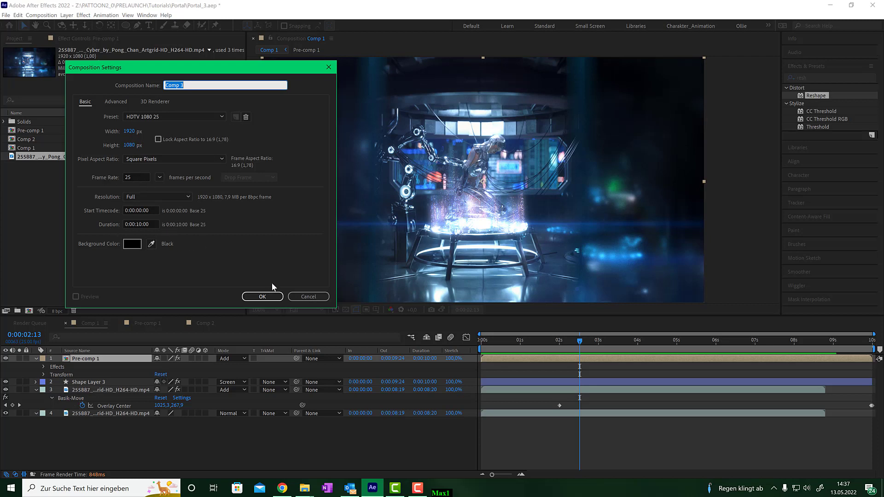
left_click(262, 296)
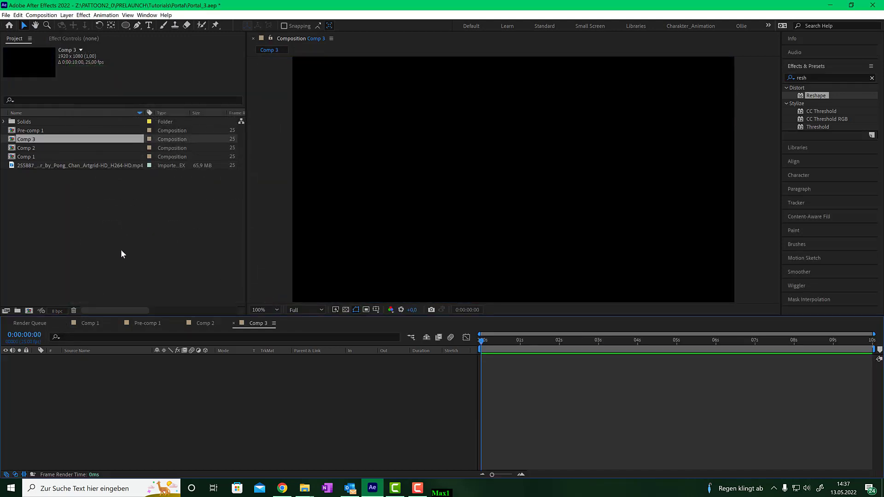
left_click(67, 166)
left_click_drag(67, 166, 91, 374)
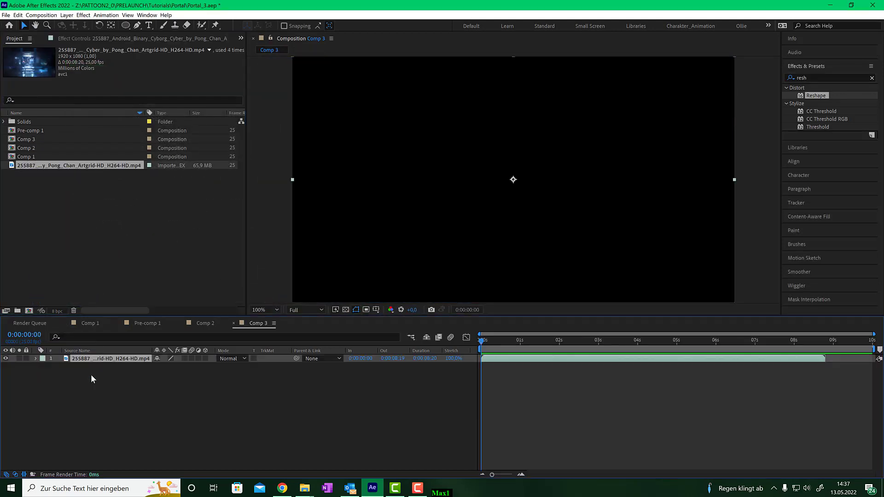
Draw an ellipse on a new shape layer around the platform beneath the cyborg and move it onto the glowing ring
left_click_drag(505, 341, 669, 340)
scroll(515, 236, "up", 2)
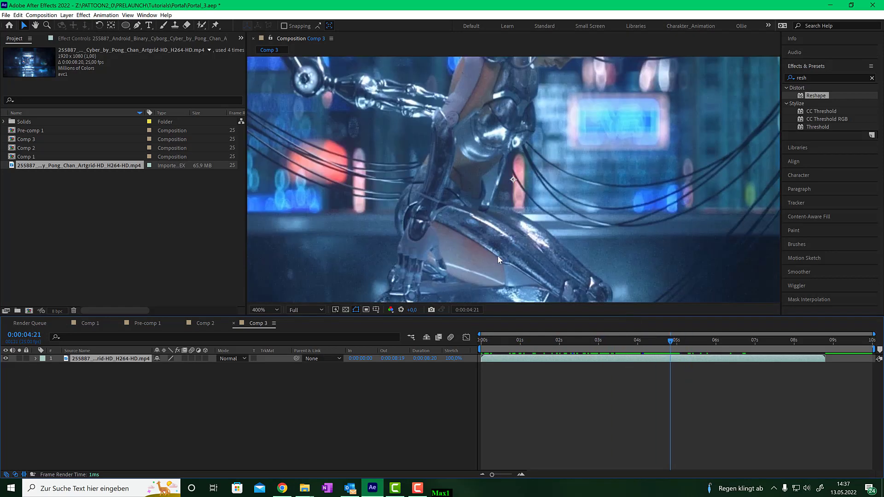
scroll(497, 255, "down", 2)
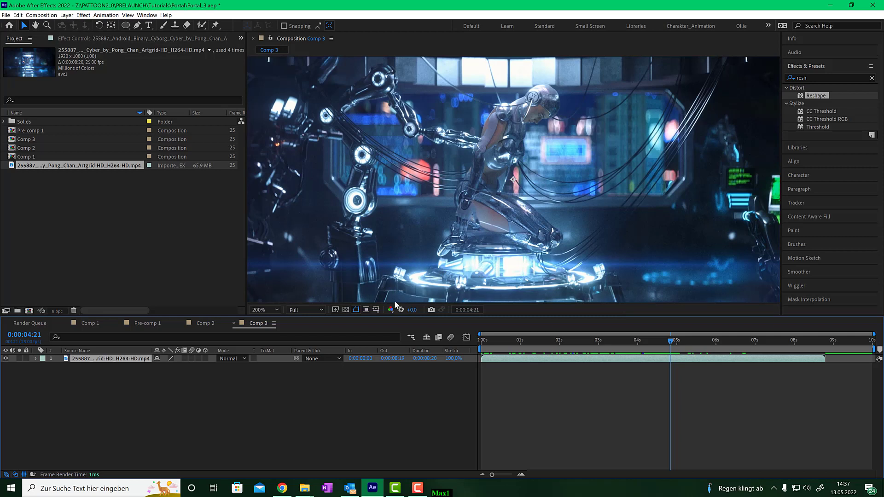
left_click(229, 407)
left_click(126, 25)
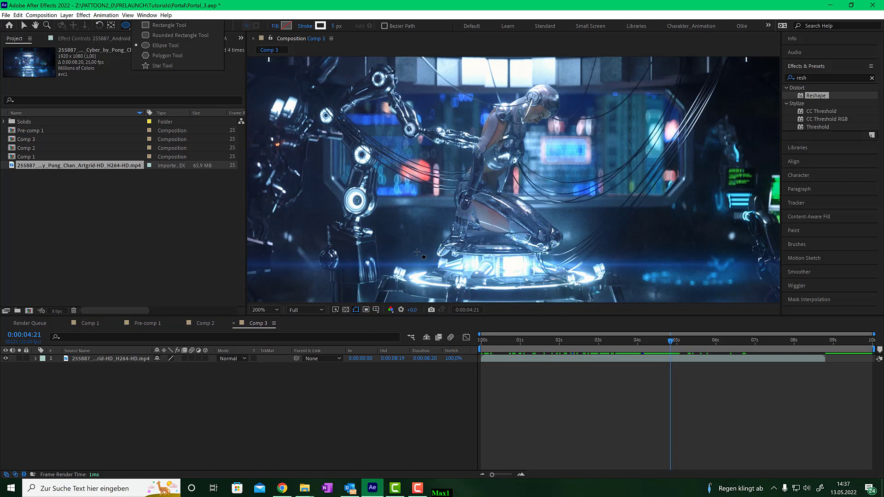
left_click_drag(411, 253, 593, 274)
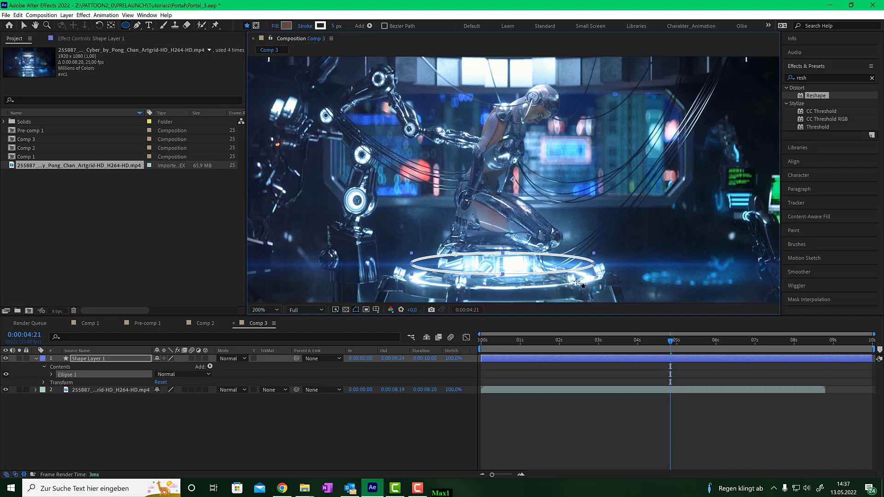
left_click(25, 24)
left_click_drag(475, 274, 475, 288)
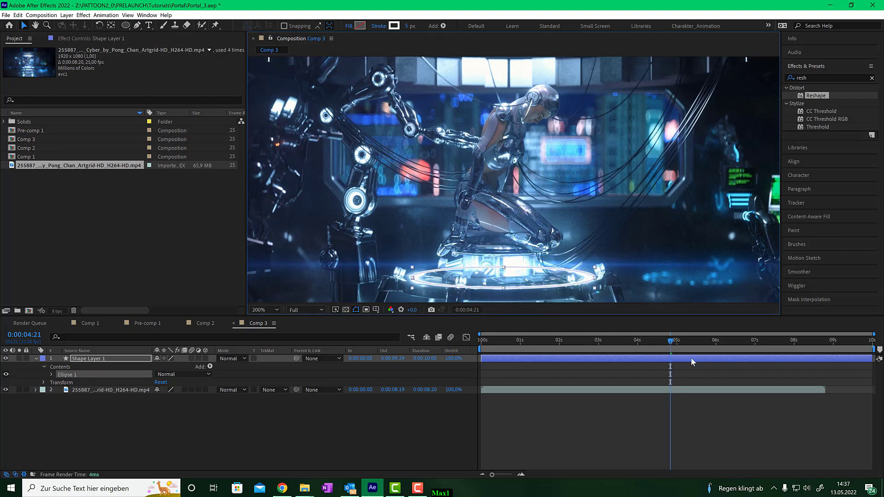
mouse_move(672, 343)
left_mouse_down()
mouse_move(848, 341)
mouse_move(543, 351)
mouse_move(728, 350)
mouse_move(573, 346)
mouse_move(718, 343)
mouse_move(649, 347)
mouse_move(680, 343)
left_mouse_up()
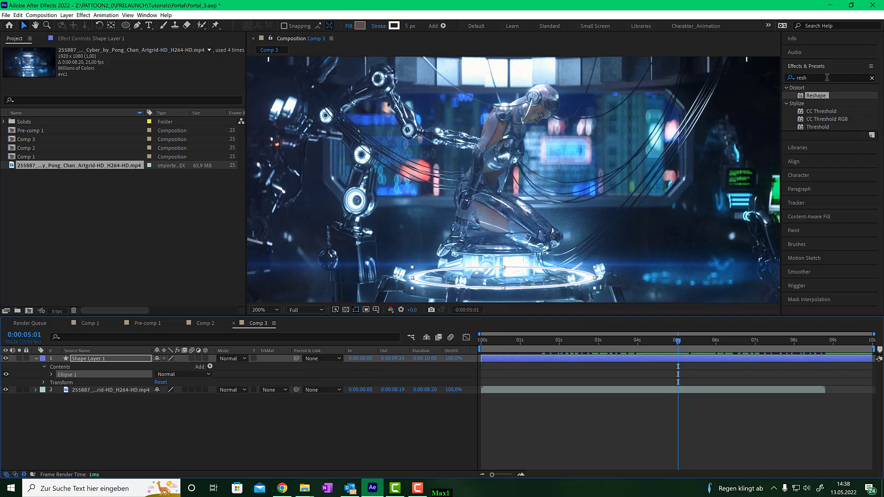
Search the effects for "pattoon" and apply the Pattoon effect to the ellipse's shape layer
left_click(790, 78)
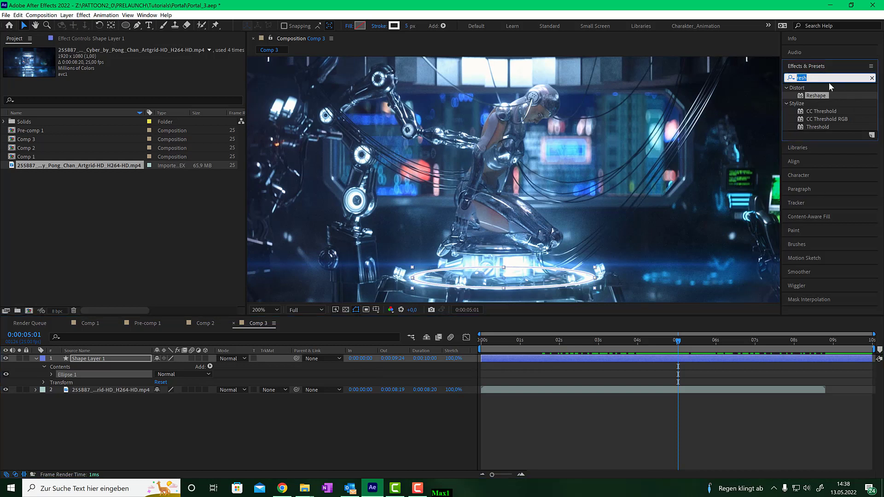
type("pattoon")
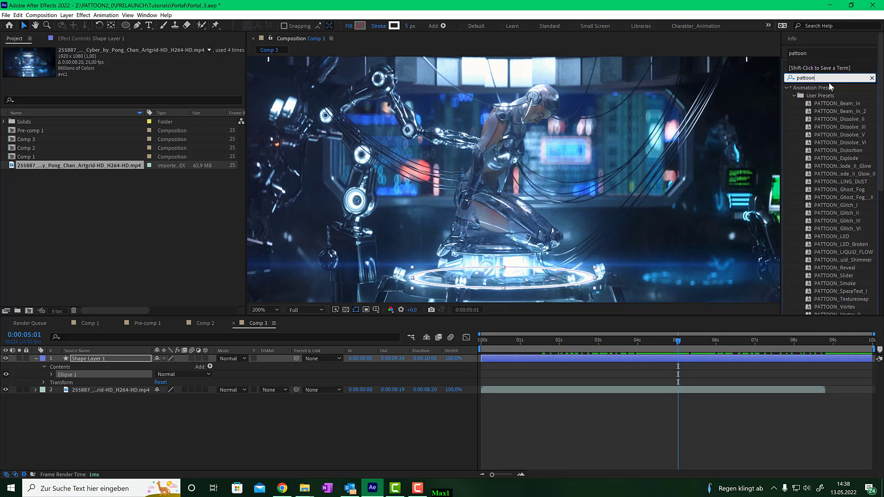
scroll(824, 167, "down", 5)
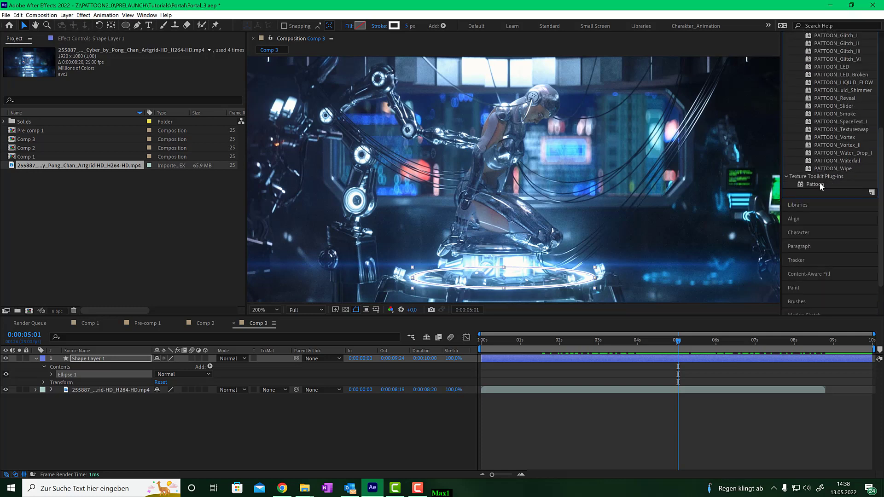
left_click_drag(815, 184, 132, 360)
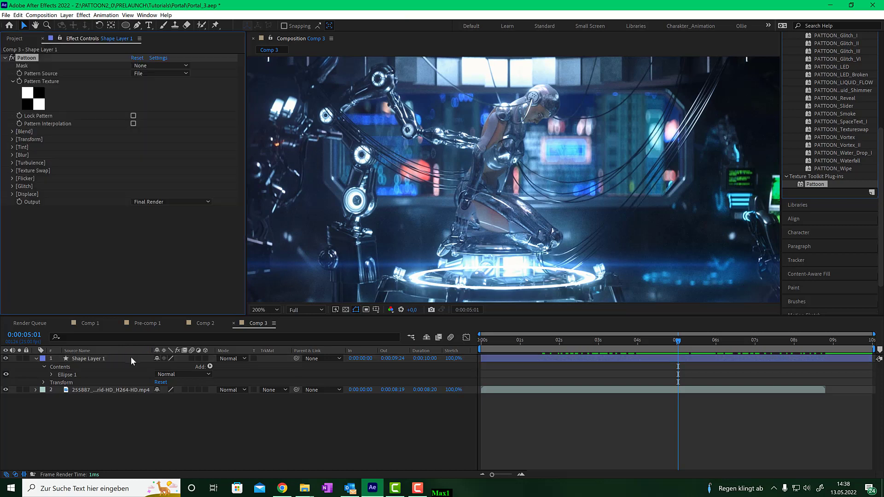
Set the pattern texture to the dark purple texture from the [Pattoon] Topical folder
left_click(38, 104)
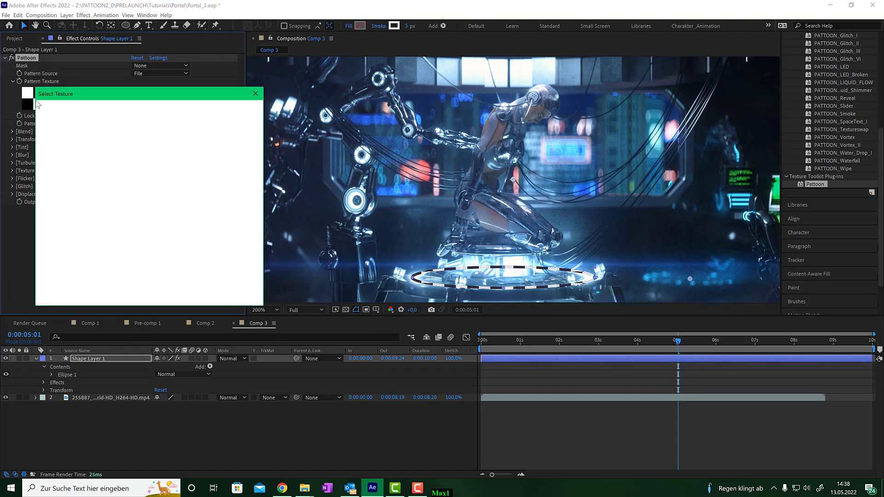
left_click(129, 113)
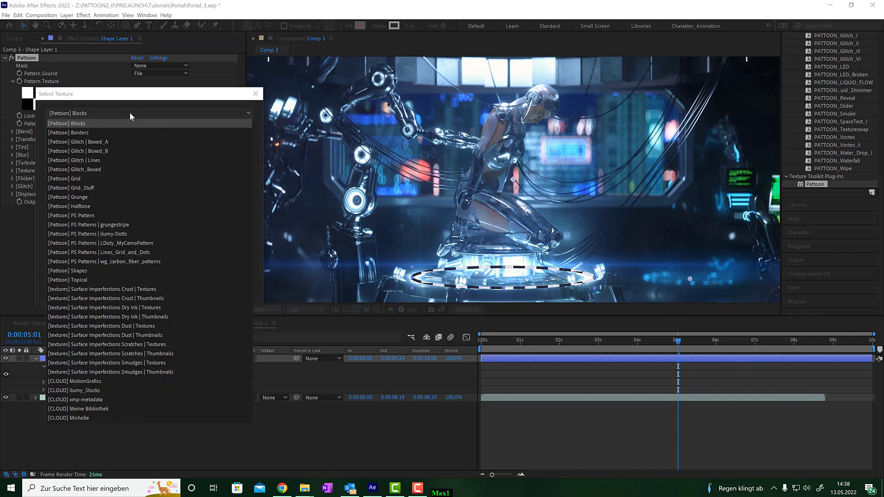
left_click(91, 277)
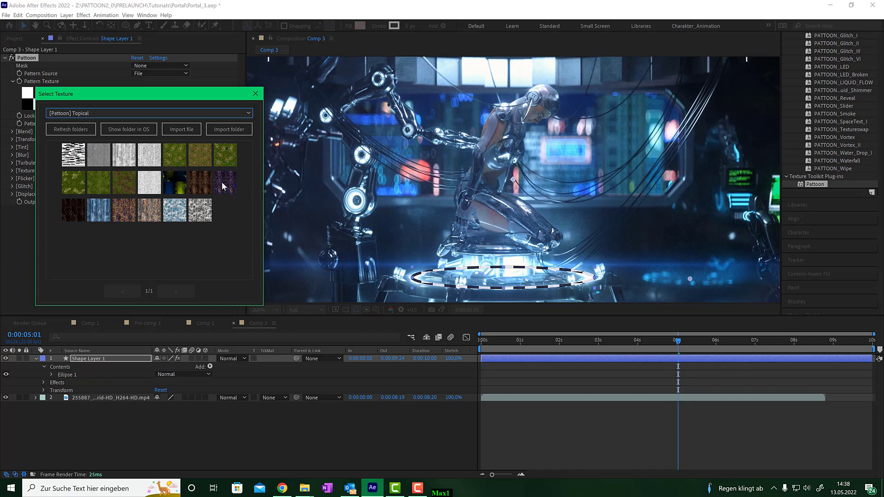
double_click(221, 181)
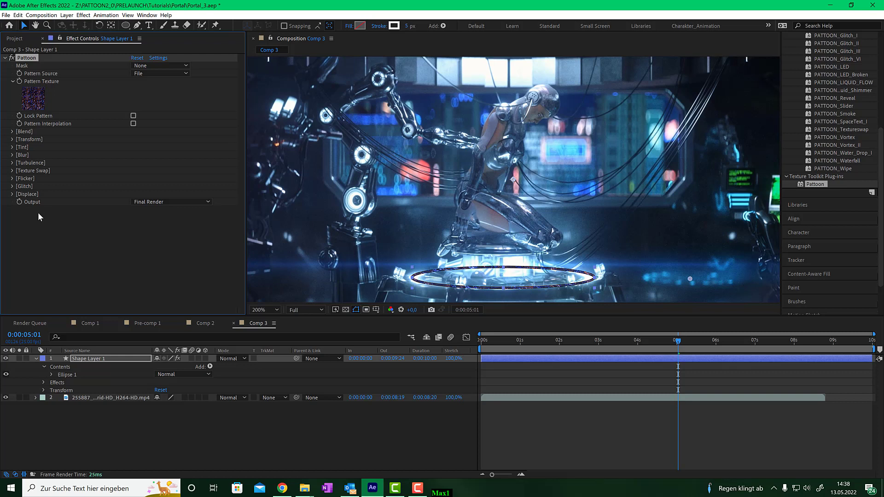
Activate displacement with Displace Progress at 100% and Displace Intensity set to From Turbulence
left_click(12, 194)
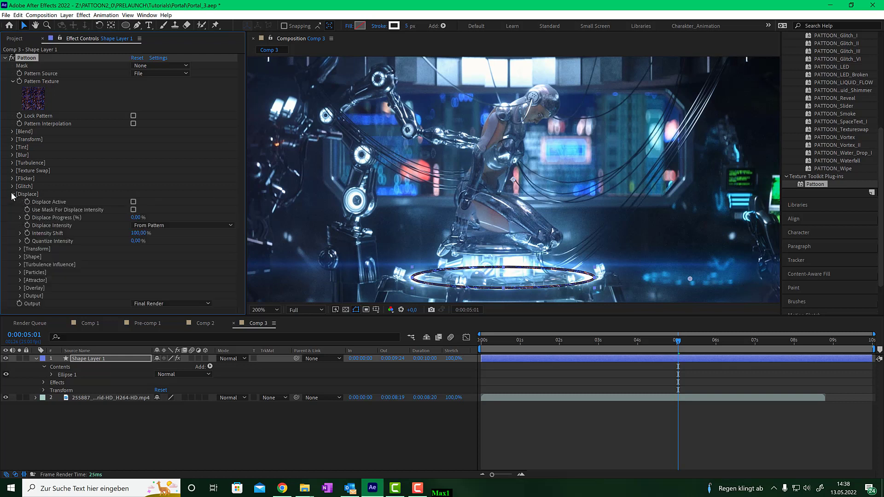
left_click(133, 201)
left_click_drag(136, 217, 193, 229)
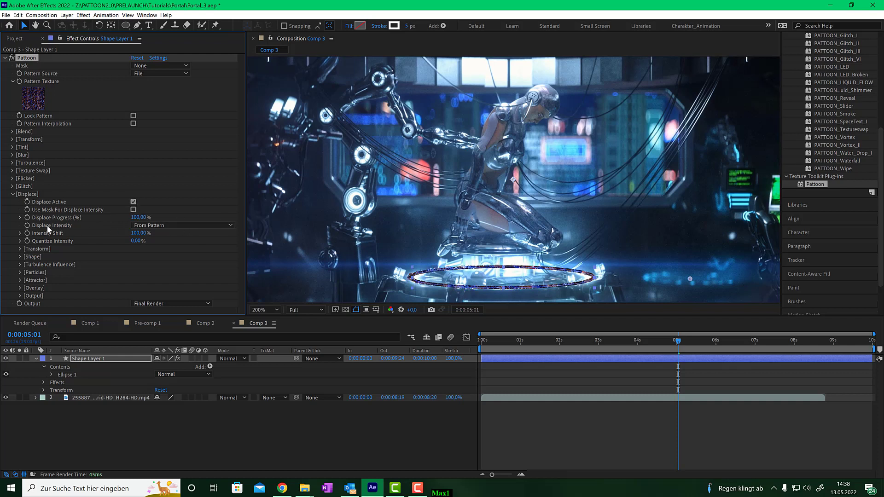
left_click(192, 225)
left_click(189, 253)
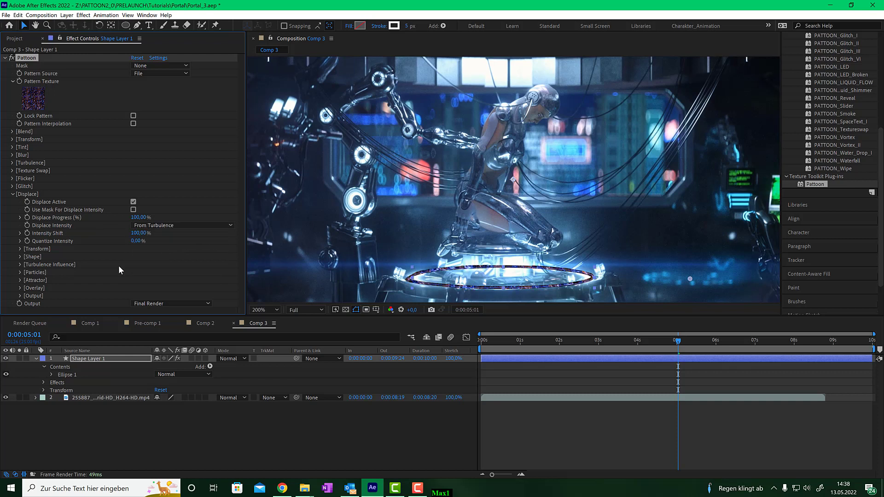
Expand the displacement's transform settings and set Distance End to 22
left_click(21, 248)
scroll(20, 247, "down", 5)
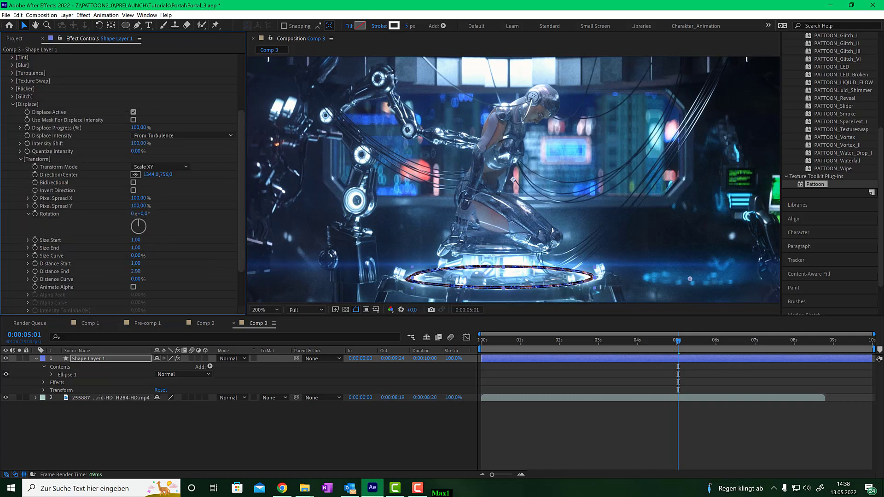
left_click_drag(138, 271, 146, 271)
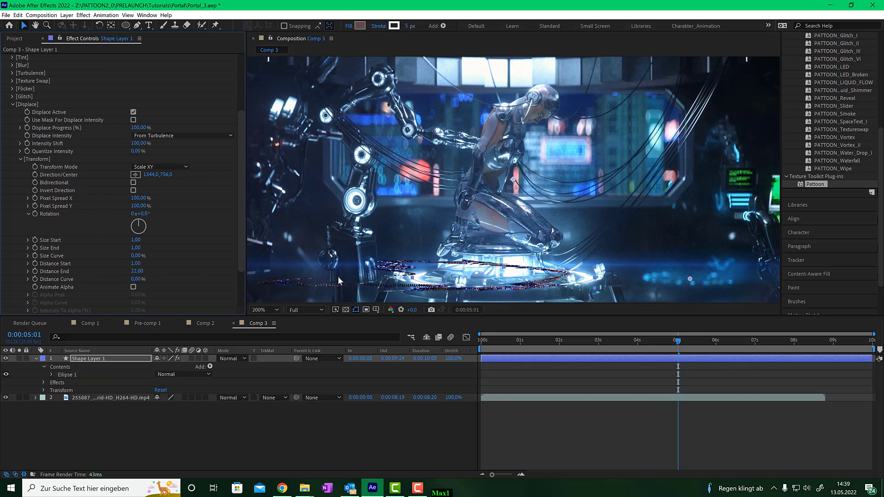
Place the displacement's Direction/Center point over the middle of the platform at about 962.5, 712.5
left_click(135, 173)
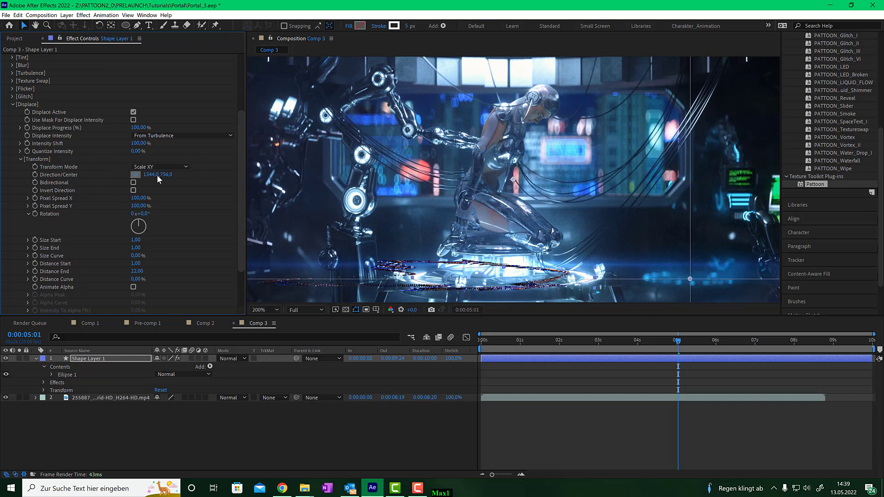
left_click(533, 268)
left_click_drag(533, 269, 522, 250)
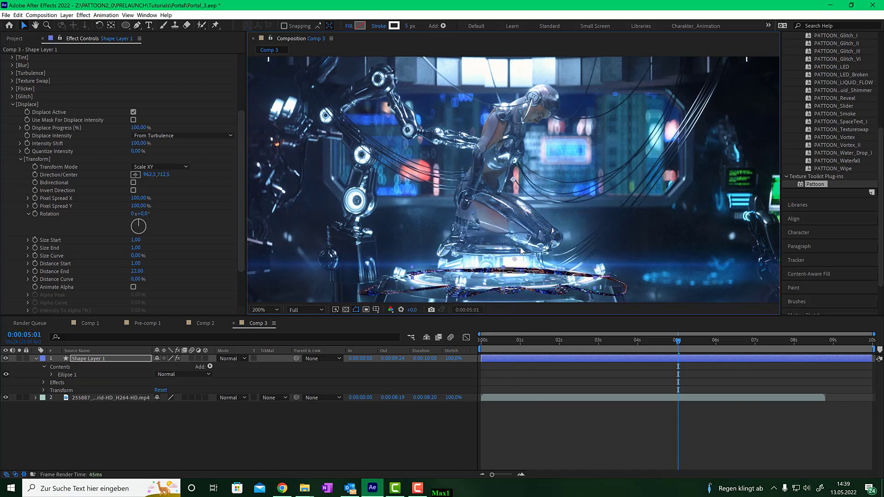
scroll(521, 251, "down", 2)
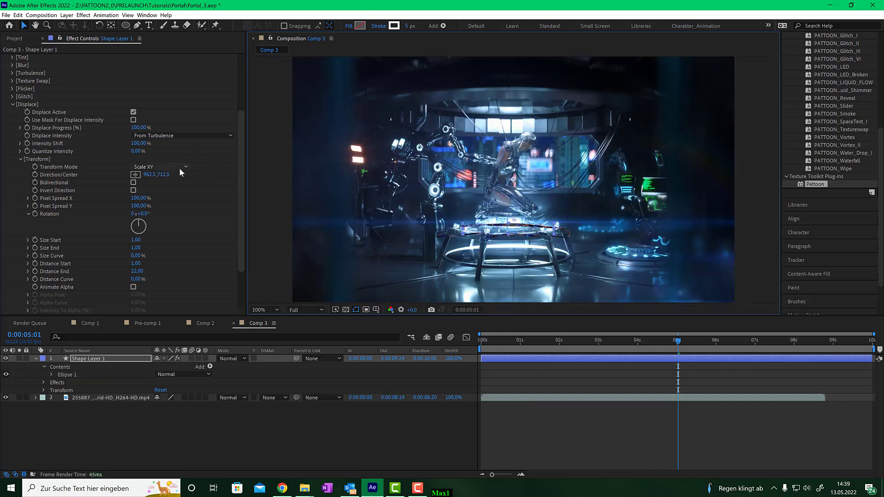
Set the displacement's Transform Mode to Slide and move its Direction/Center point above the frame to about -44, -517
left_click(158, 167)
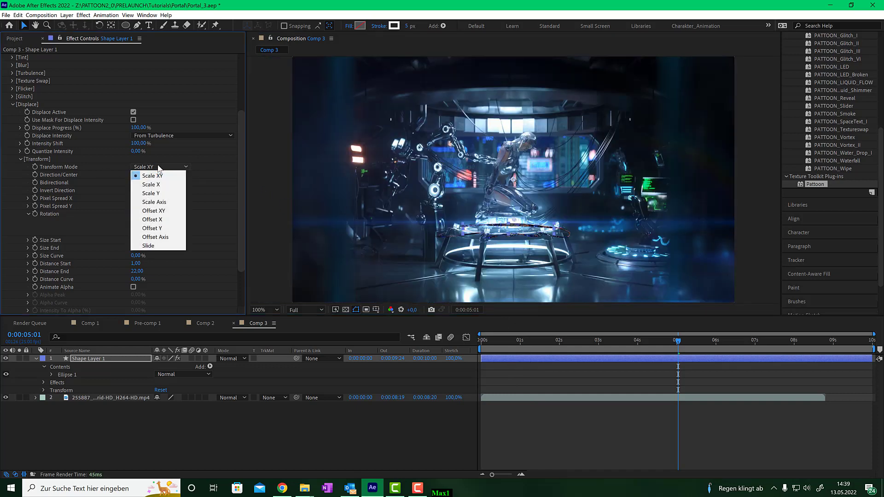
left_click(169, 247)
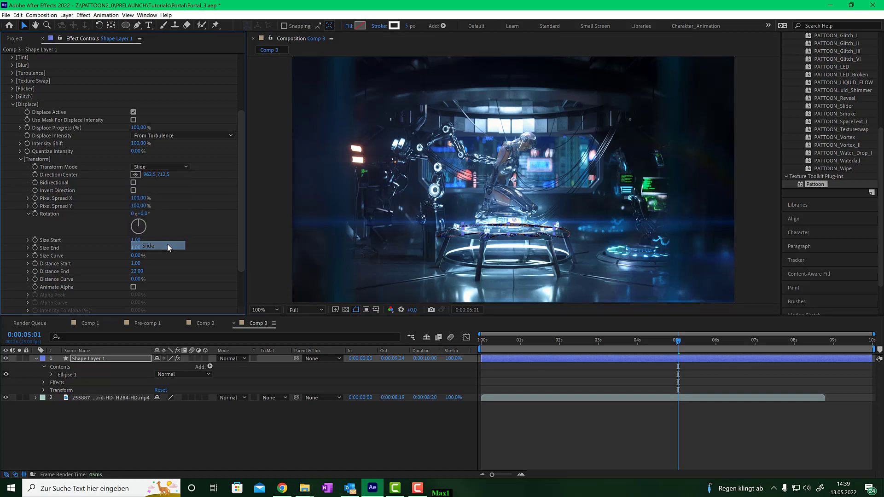
left_click(135, 175)
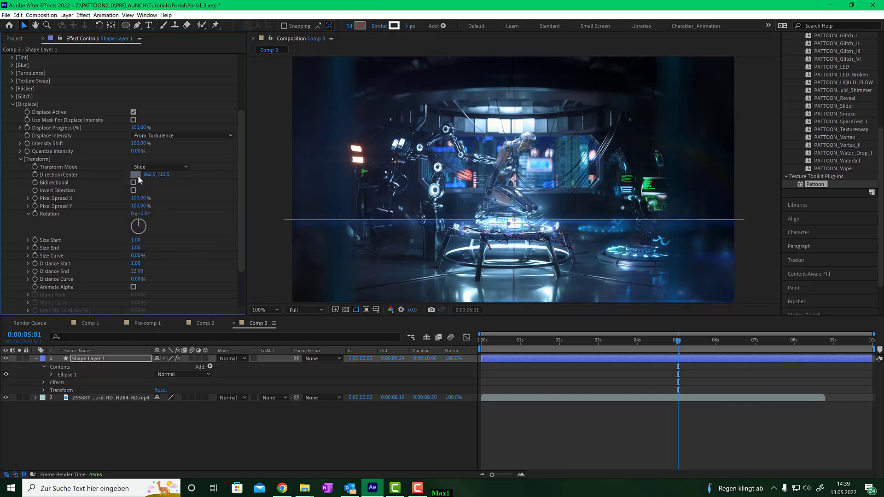
left_click(377, 191)
left_click_drag(377, 190, 311, 54)
key("comma")
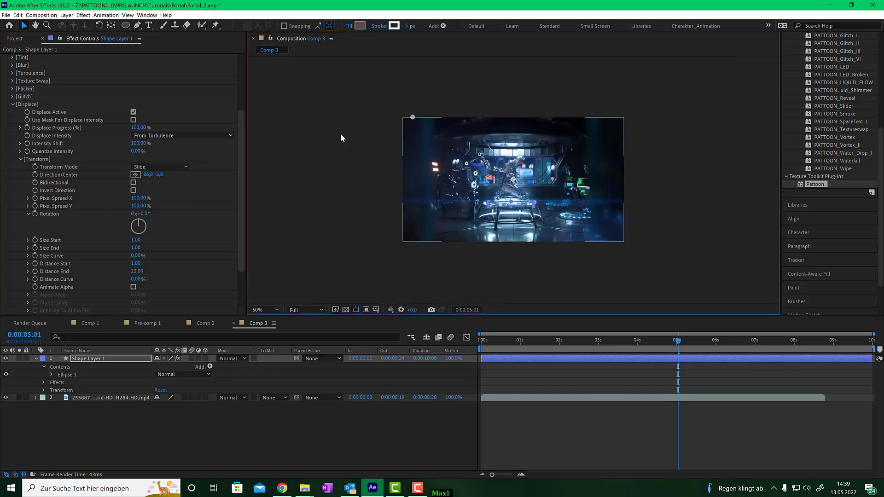
left_click_drag(411, 118, 396, 57)
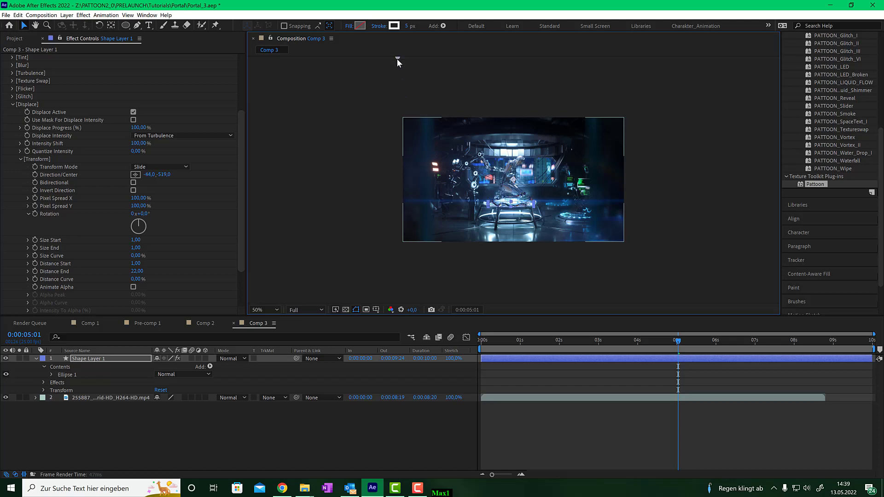
Set the displacement's Distance End to 81 and scrub back to about one second to check the particle motion
key("period")
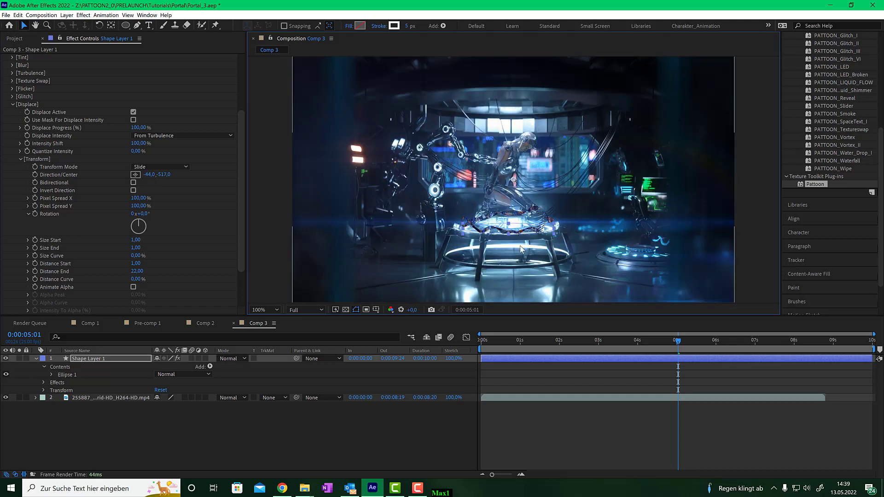
key("period")
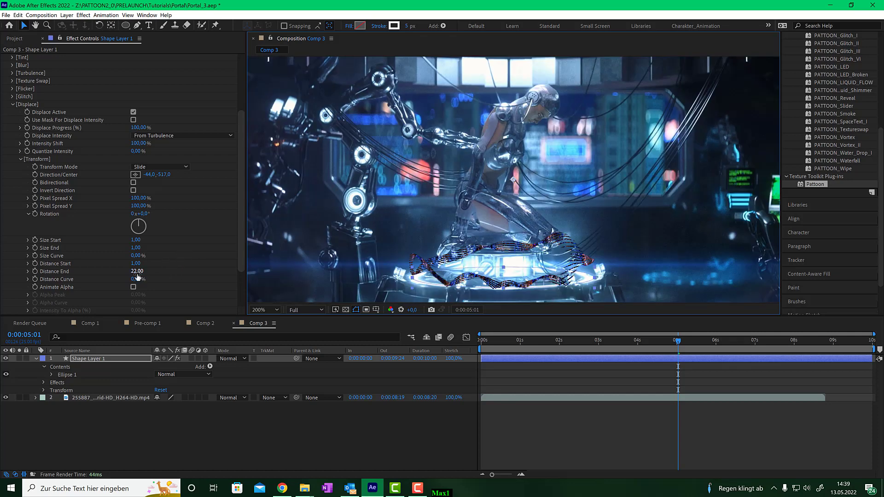
left_click_drag(136, 275, 160, 269)
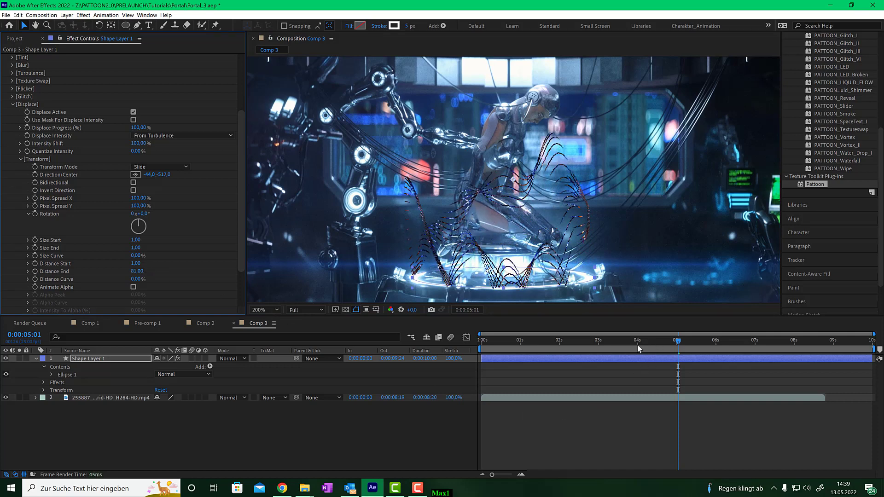
left_click_drag(638, 349, 520, 352)
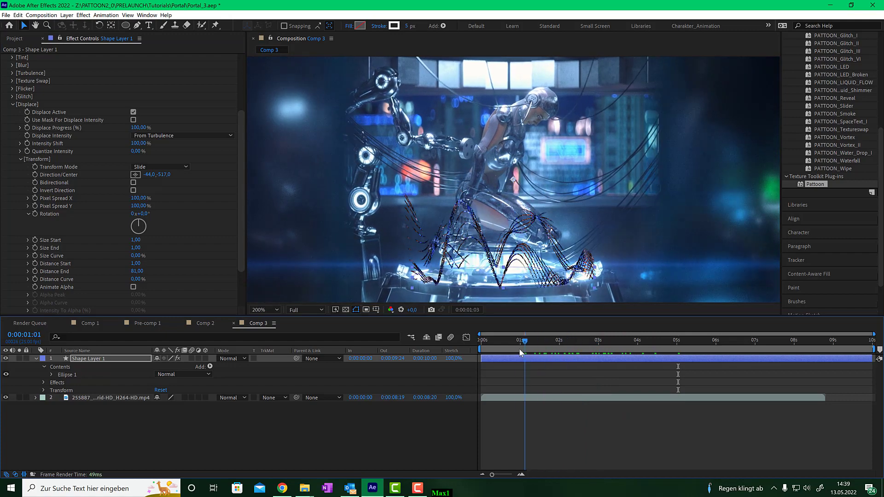
Set the displacement's Direction/Center to 14, -517 and scrub between about two and three seconds to check the particle motion
key("space")
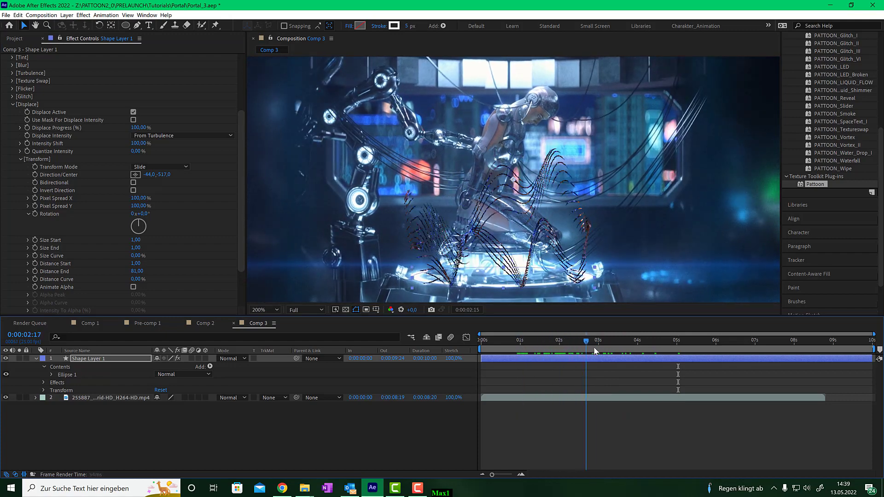
left_click_drag(594, 350, 615, 351)
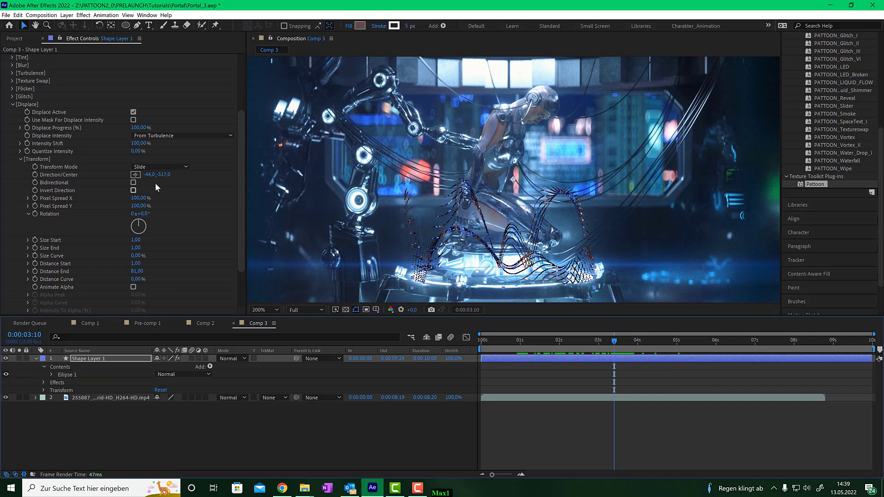
left_click_drag(149, 175, 179, 179)
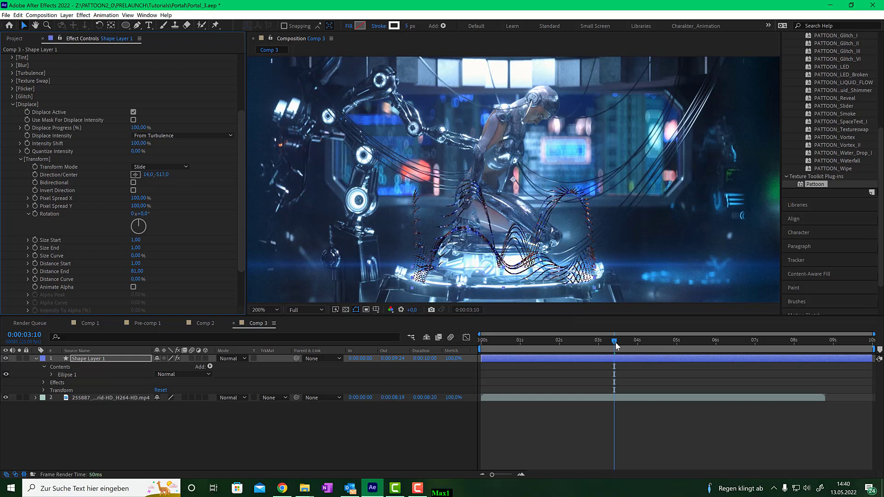
left_click_drag(615, 341, 586, 341)
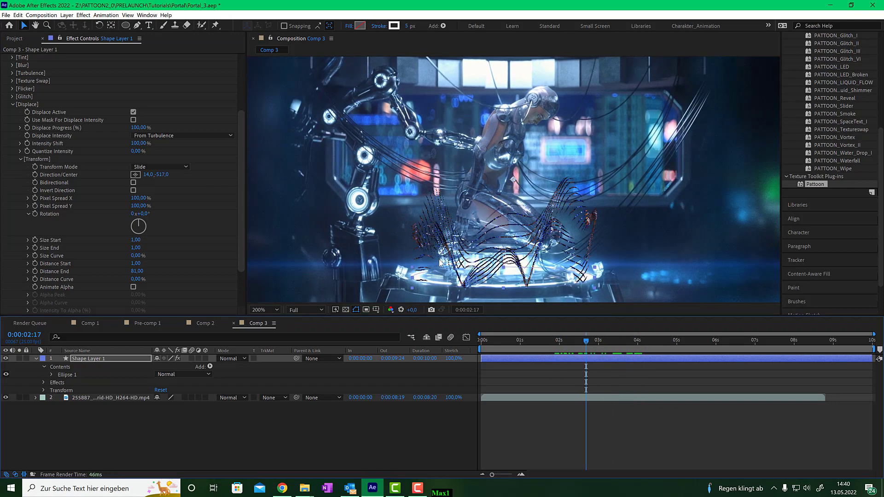
Set the turbulence's Auto Animation Speed to 2% and scrub to about four seconds to check the slower motion
scroll(73, 139, "up", 2)
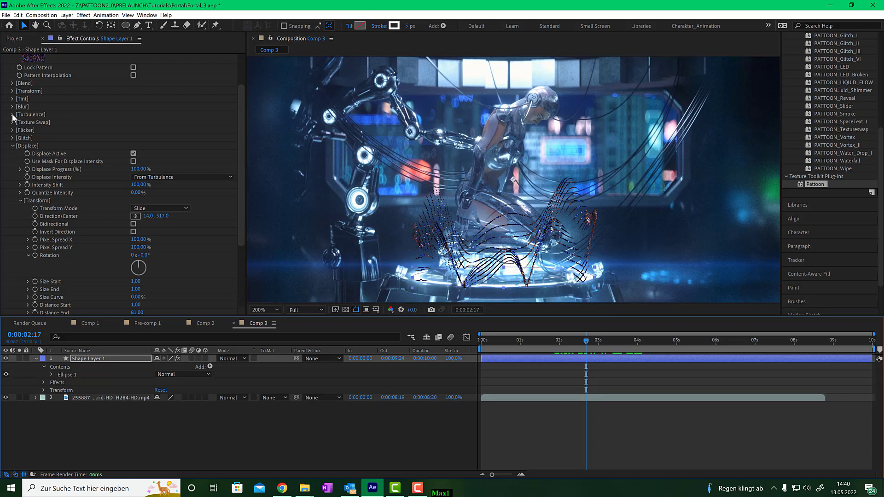
left_click(12, 114)
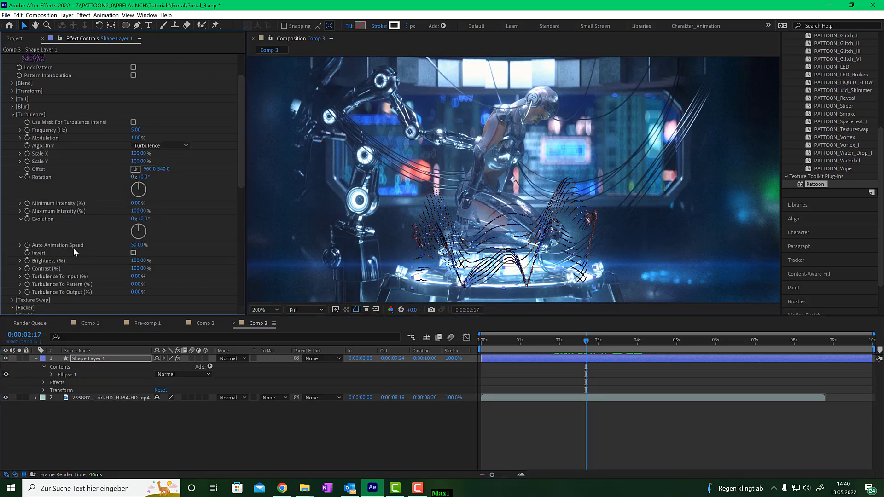
left_click(134, 247)
type("2")
key("Return")
left_click_drag(592, 348, 642, 342)
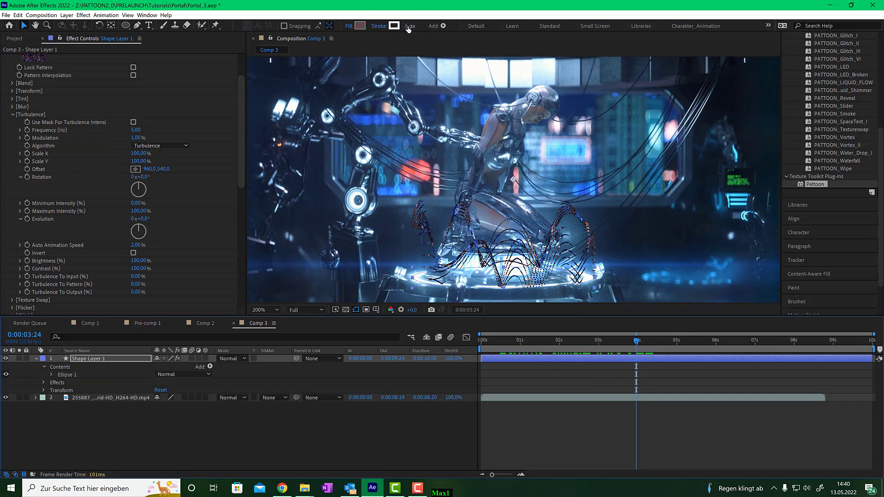
Set the ellipse's stroke width to 8 px and scrub back through the timeline to check the result
left_click_drag(408, 28, 411, 26)
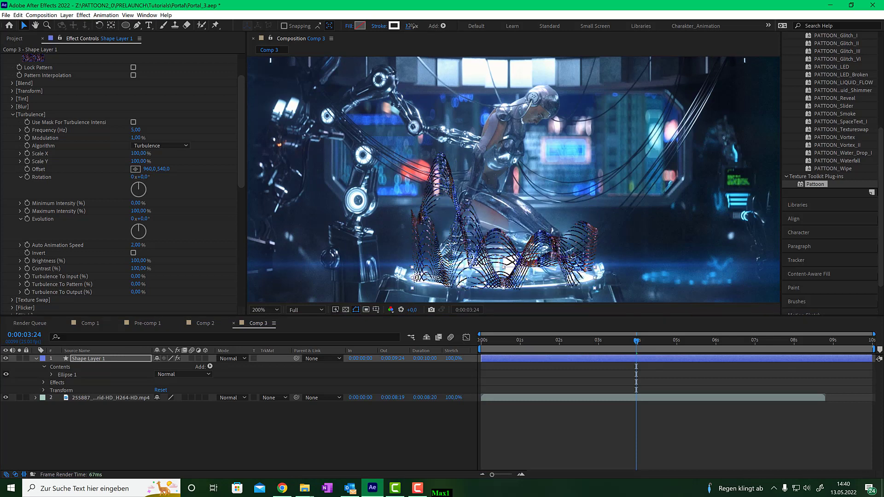
left_click(411, 26)
type("8")
key("Return")
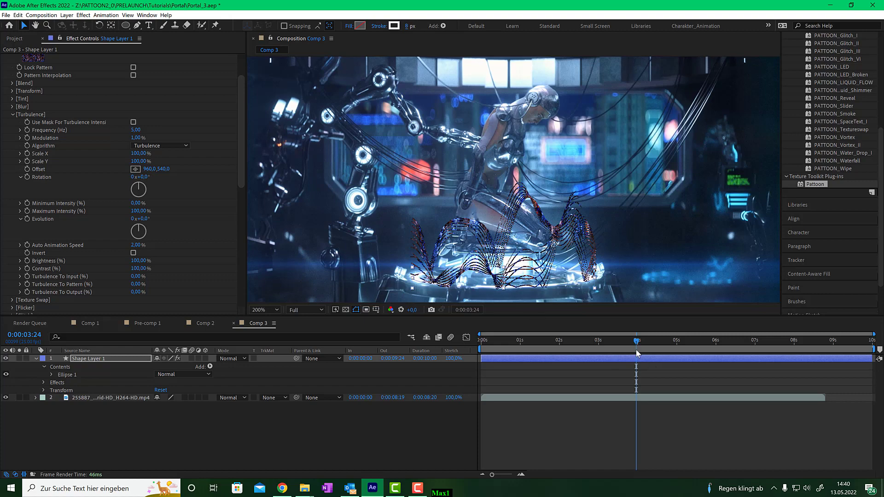
left_click_drag(636, 349, 592, 349)
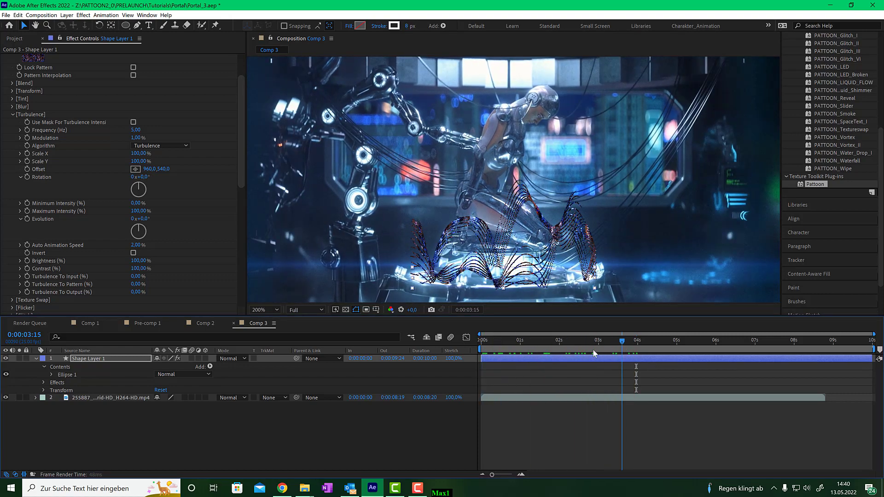
Set the blending mode of Shape Layer 1 to Add and scrub to check the blend with the footage
left_click(110, 359)
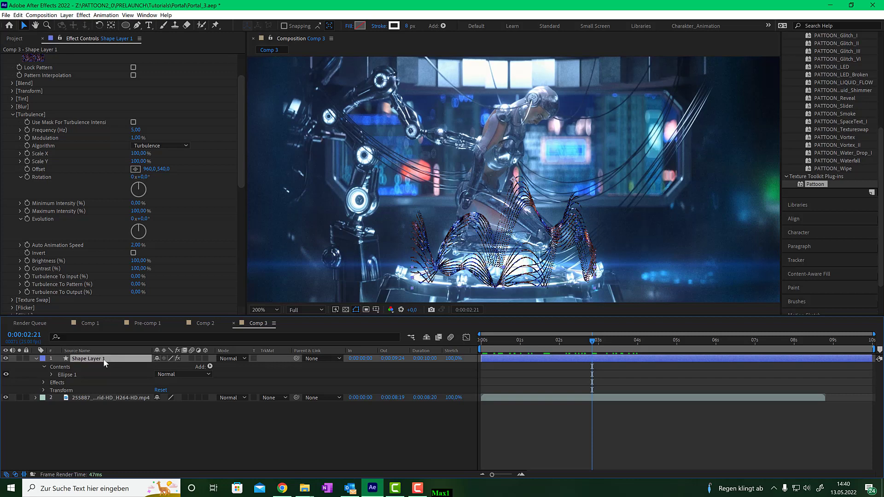
left_click(231, 357)
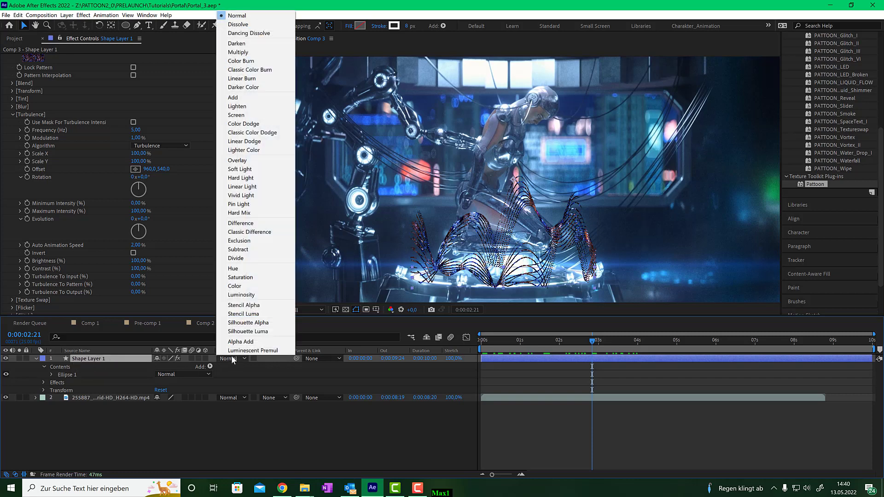
left_click(252, 98)
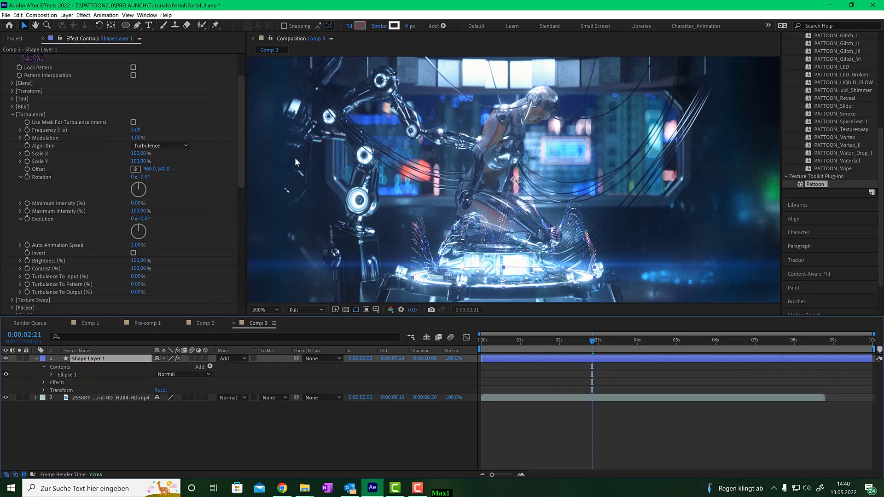
mouse_move(592, 343)
left_mouse_down()
mouse_move(650, 342)
mouse_move(482, 343)
mouse_move(643, 338)
mouse_move(529, 342)
mouse_move(595, 339)
mouse_move(581, 340)
left_mouse_up()
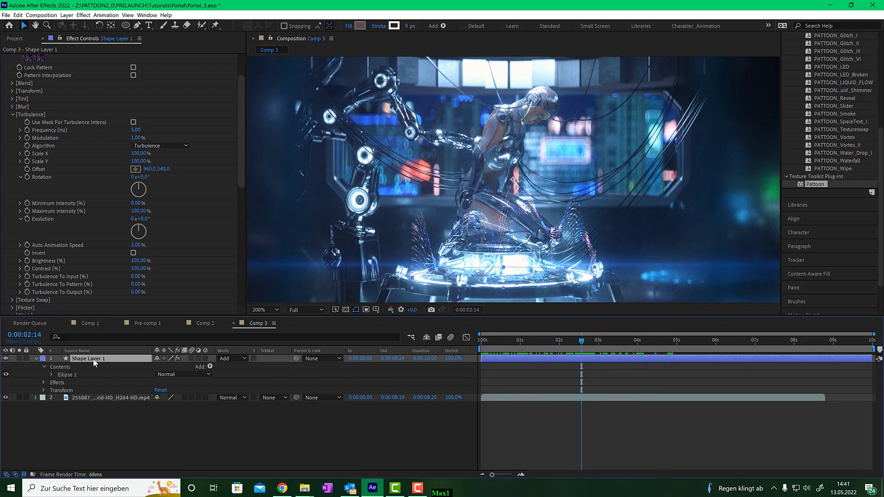
Duplicate Shape Layer 1 and set the copy's Auto Animation Speed in the displacement's particle settings to 10
key("ctrl+d")
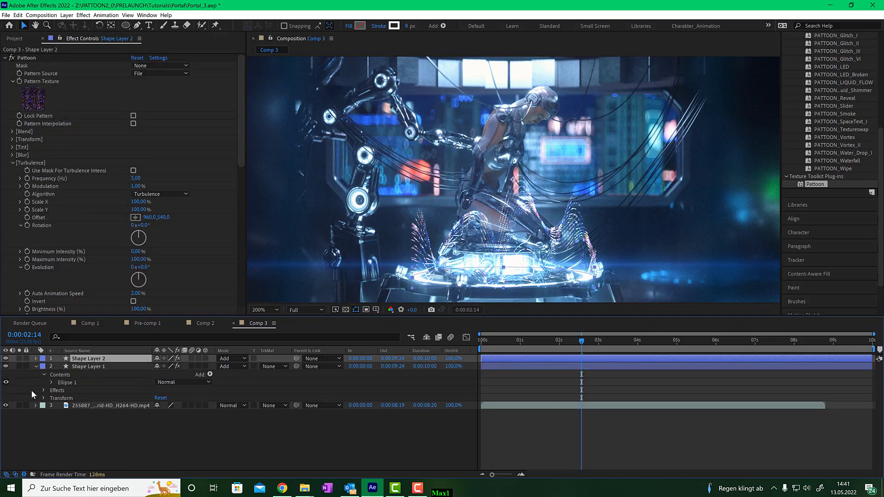
scroll(102, 201, "down", 5)
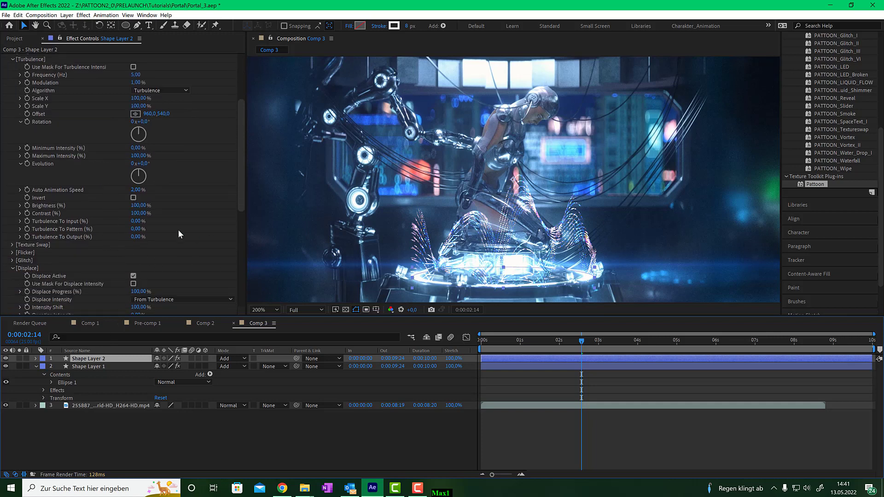
scroll(149, 225, "down", 5)
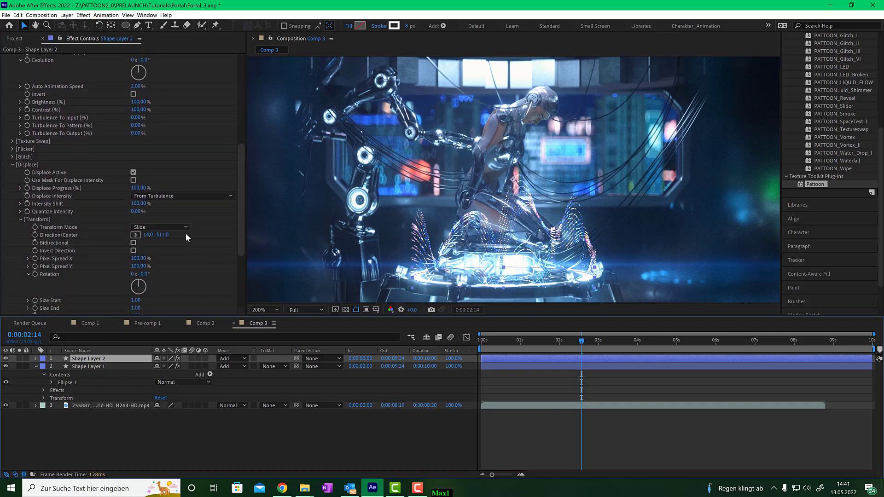
scroll(121, 236, "down", 3)
scroll(82, 175, "down", 3)
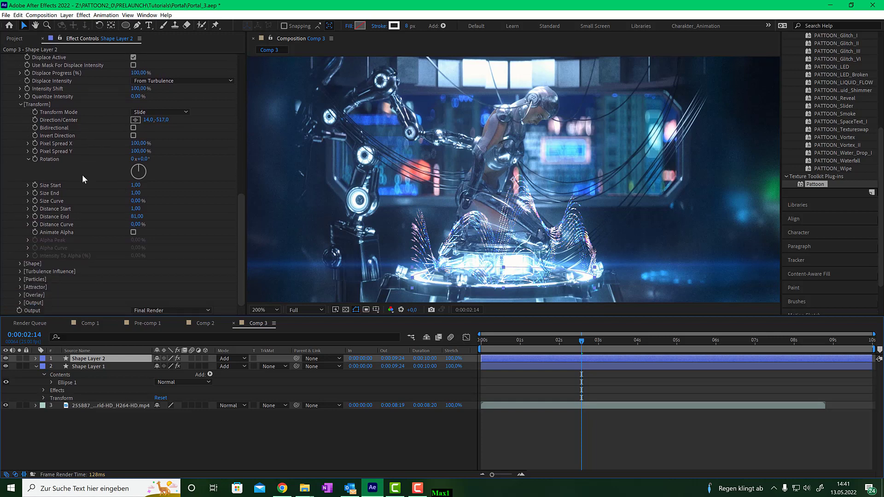
left_click(20, 279)
scroll(19, 277, "down", 1)
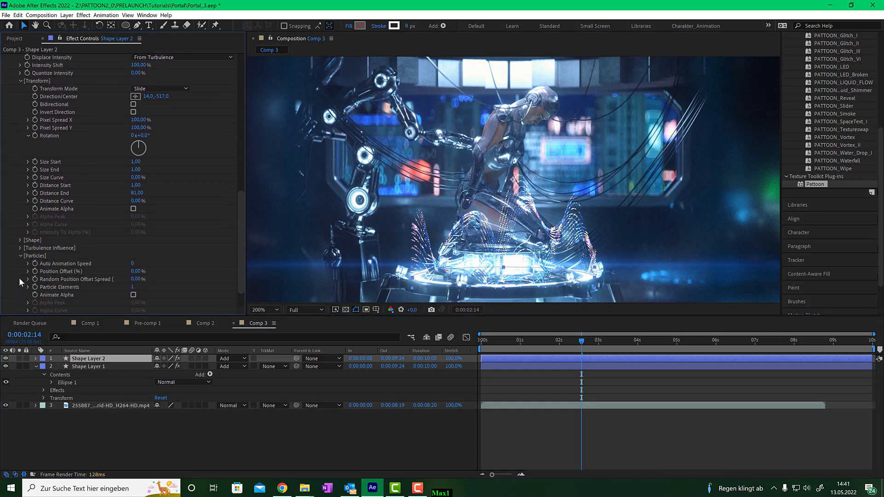
left_click(133, 263)
type("10")
key("Return")
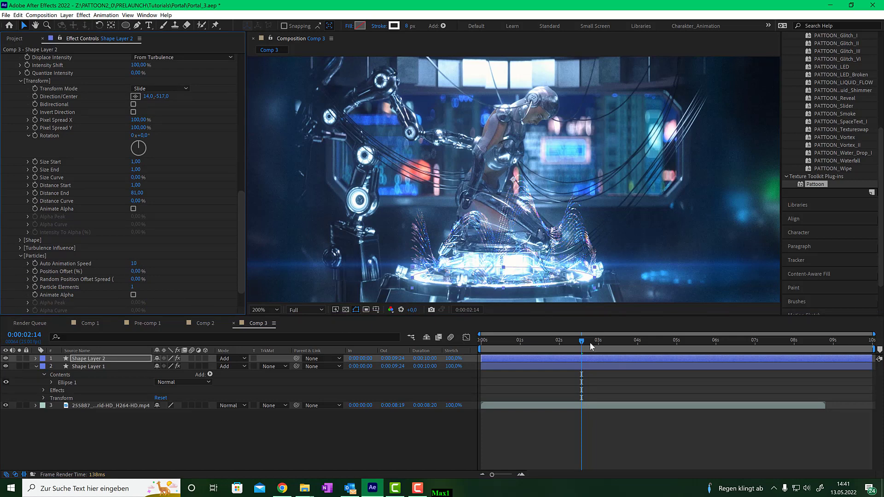
left_click_drag(579, 343, 671, 338)
Solo Shape Layer 2, preview its particle motion, and set its Particle Elements to 5
left_click(19, 358)
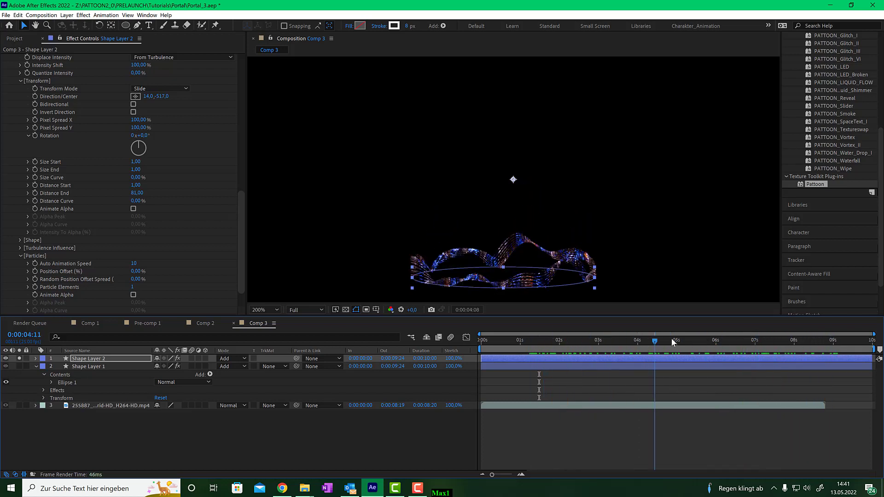
key("space")
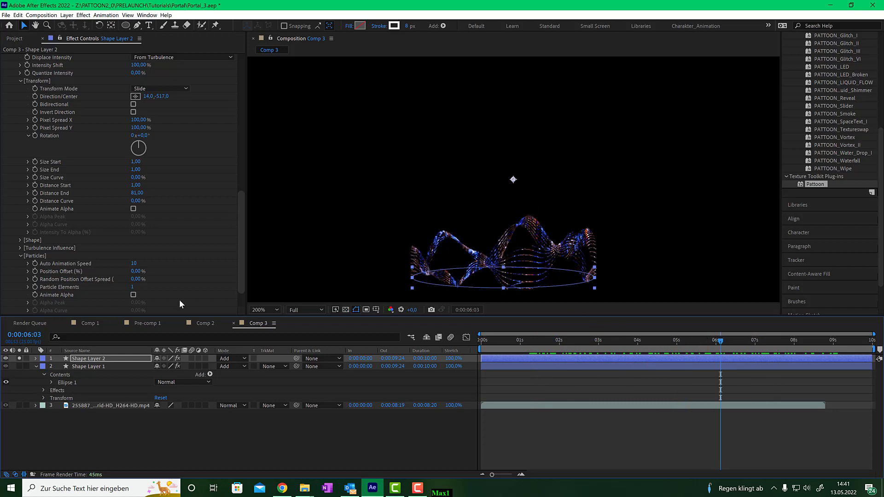
left_click(132, 287)
type("5")
key("Return")
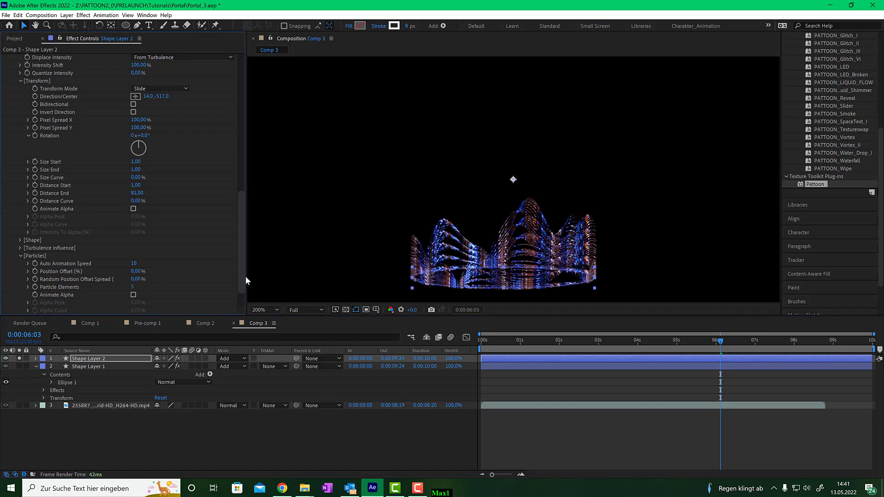
left_click_drag(594, 350, 639, 336)
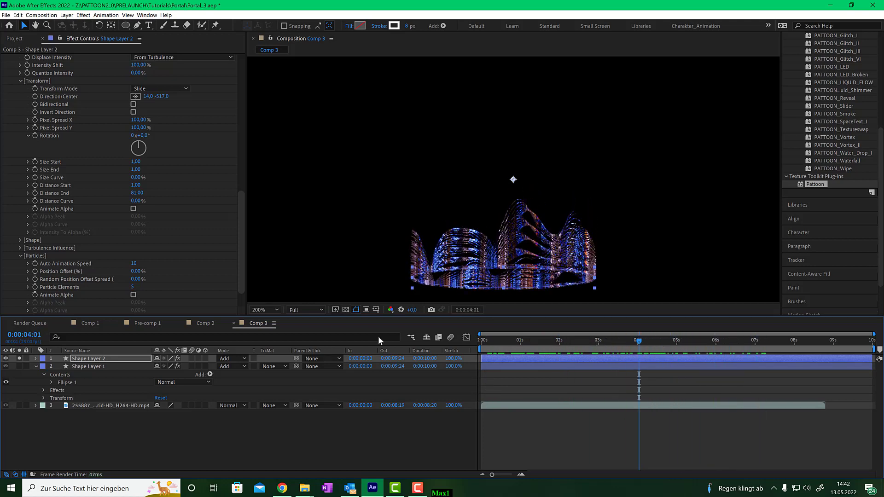
Enable Animate Alpha for the particles of Shape Layer 2, set Alpha Peak to 50%, and scrub to check the fading
left_click(134, 295)
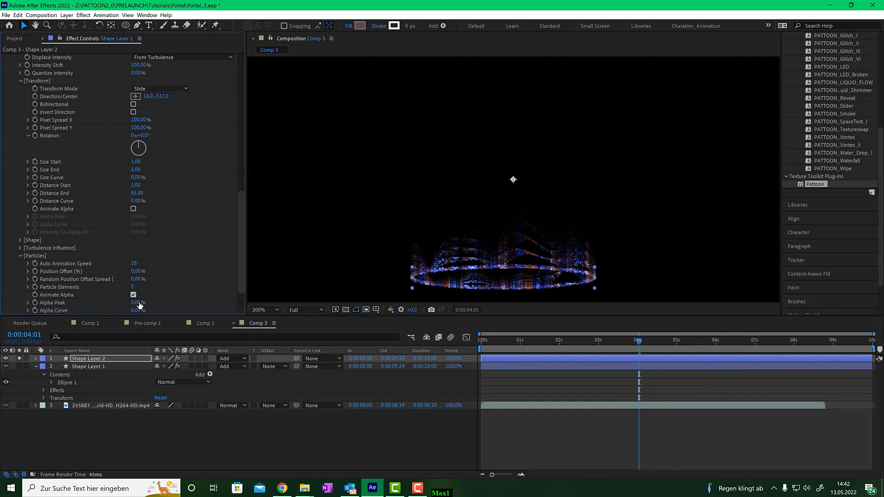
left_click(137, 303)
type("50")
key("Return")
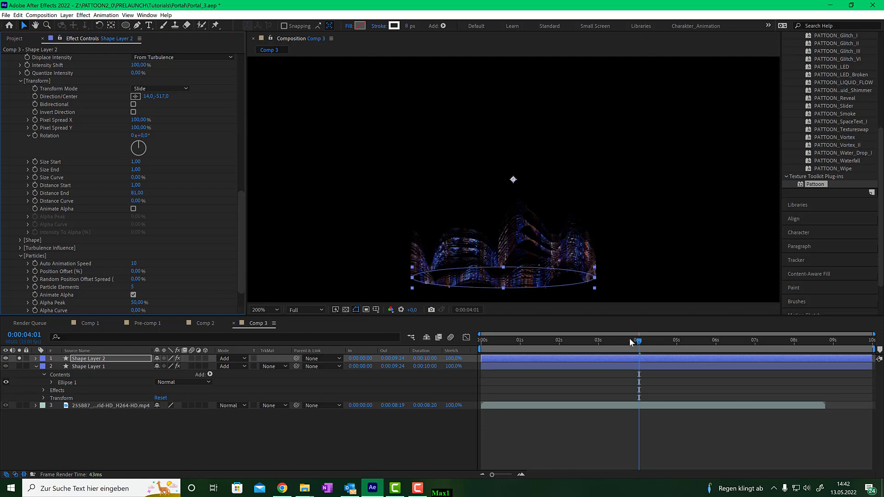
left_click_drag(639, 340, 678, 340)
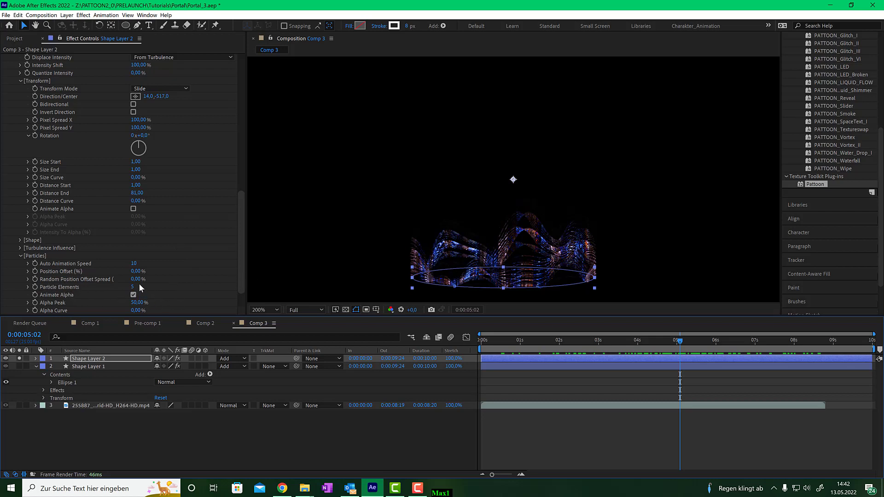
Set the particles' Random Position Offset Spread to 13% and the displacement's Distance End to 227 on Shape Layer 2
left_click_drag(138, 278, 144, 278)
mouse_move(638, 341)
left_mouse_down()
mouse_move(730, 341)
mouse_move(614, 341)
mouse_move(654, 341)
left_mouse_up()
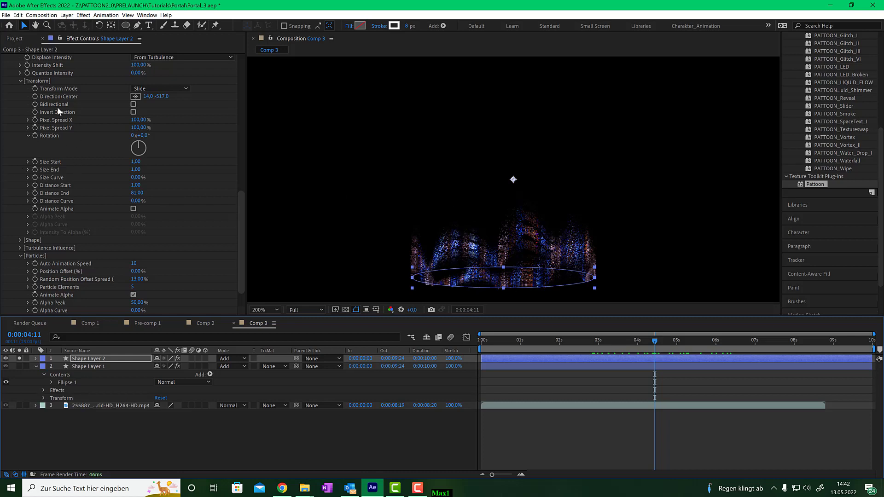
scroll(48, 95, "up", 2)
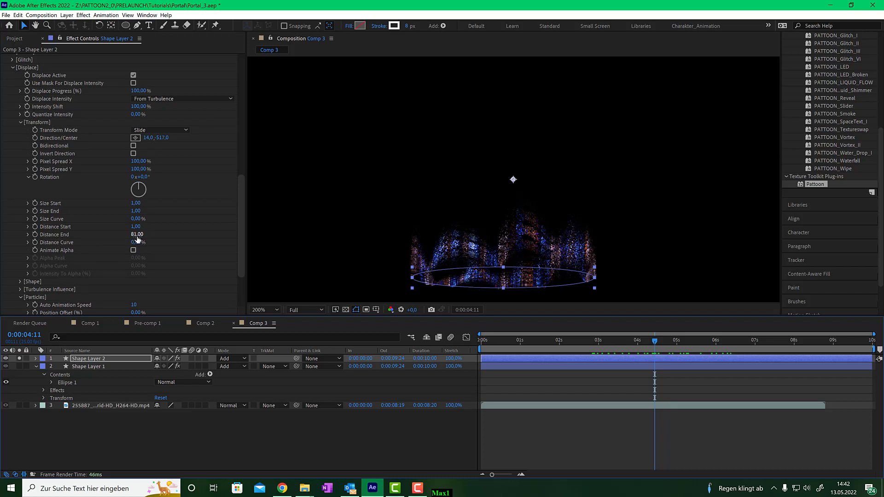
left_click_drag(137, 234, 191, 224)
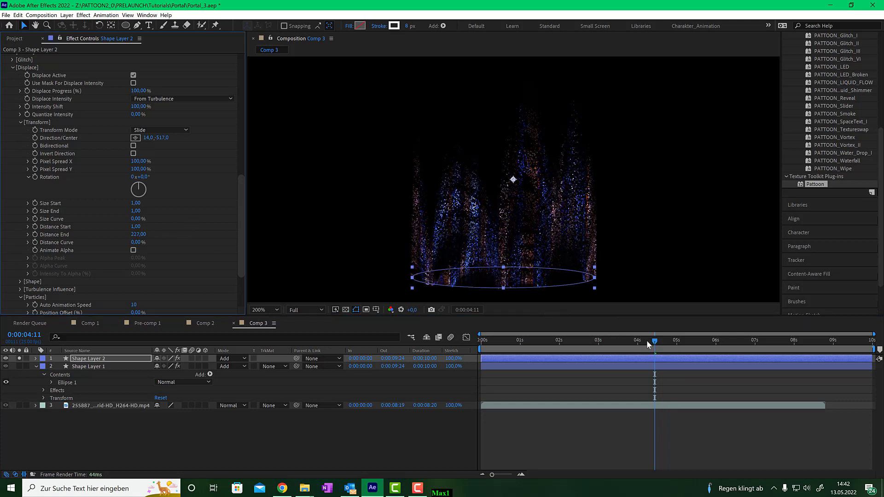
left_click_drag(646, 340, 617, 343)
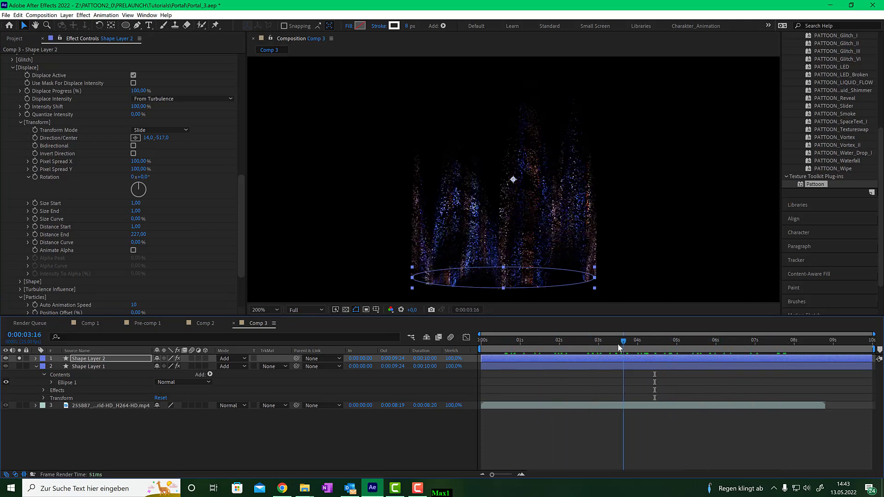
Turn off the solo on Shape Layer 2 and scrub the full composition at 100% magnification to check both layers together
left_click(18, 358)
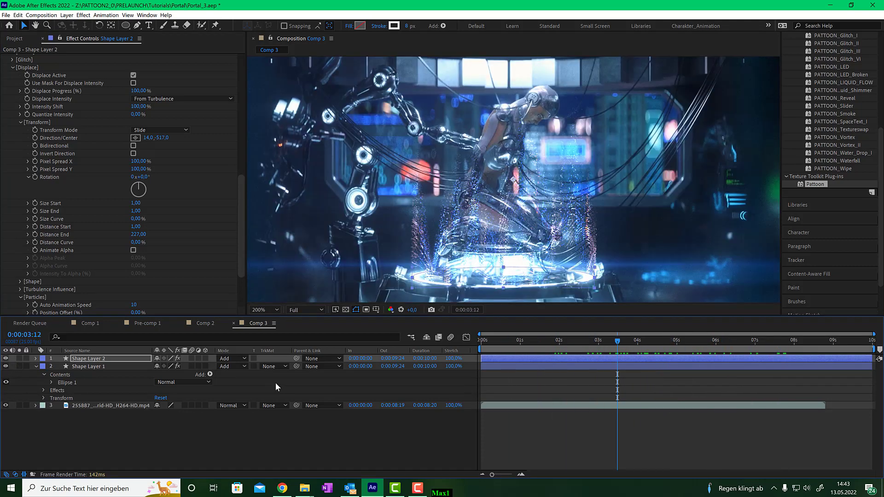
left_click_drag(663, 341, 590, 339)
key("comma")
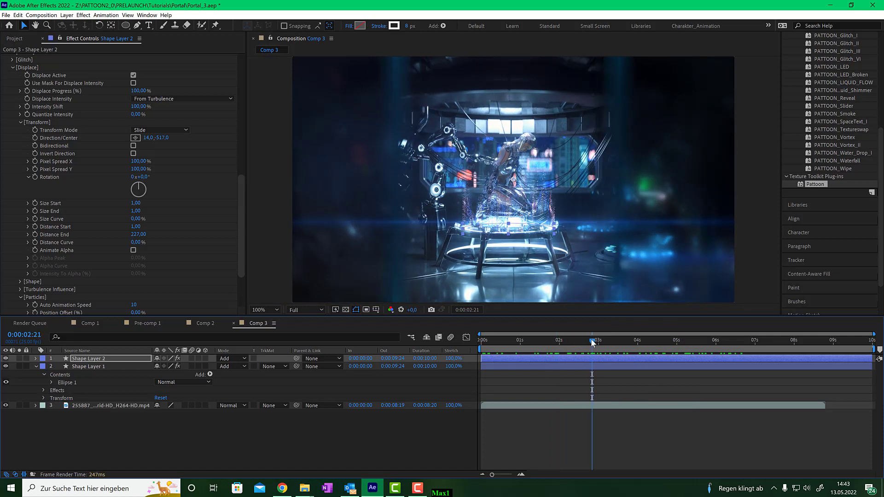
Open Comp 1 and scrub from about two and a half to three and a half seconds to view its portal
left_click(95, 324)
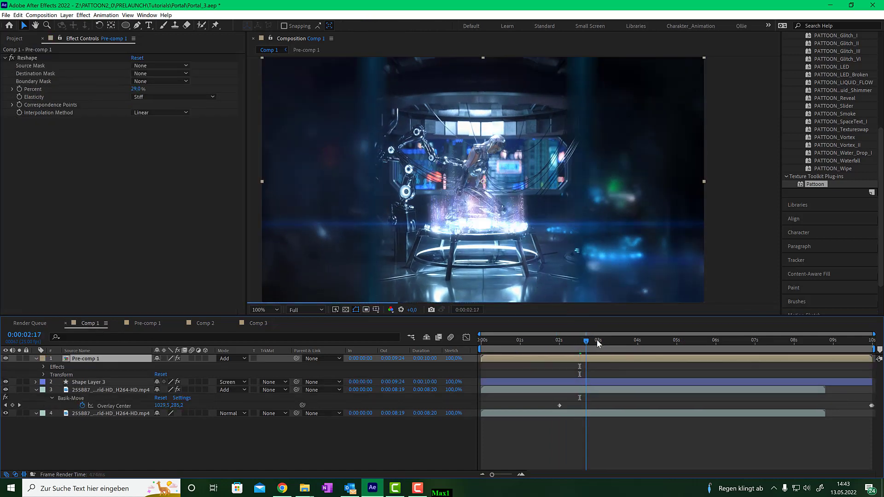
left_click_drag(580, 341, 621, 344)
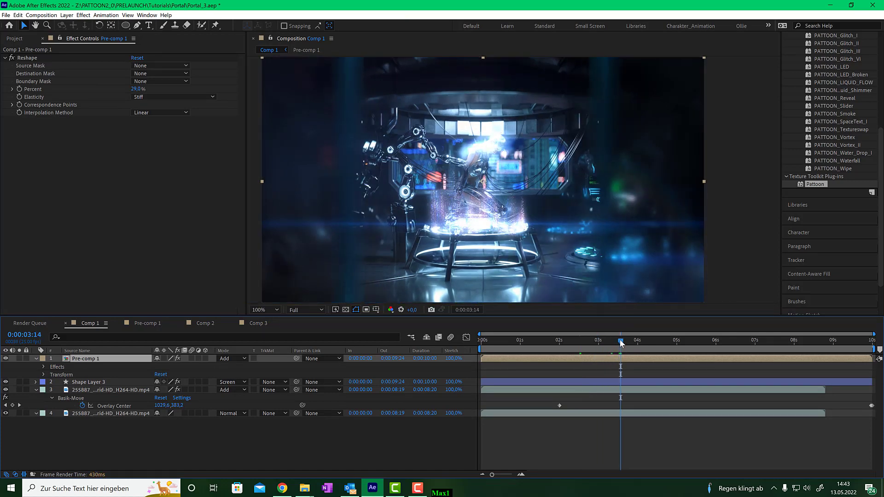
Duplicate the cyborg footage layer in Comp 3 and hide both shape layers and the original footage
mouse_move(620, 343)
left_mouse_down()
mouse_move(666, 343)
mouse_move(620, 342)
left_mouse_up()
left_click(255, 324)
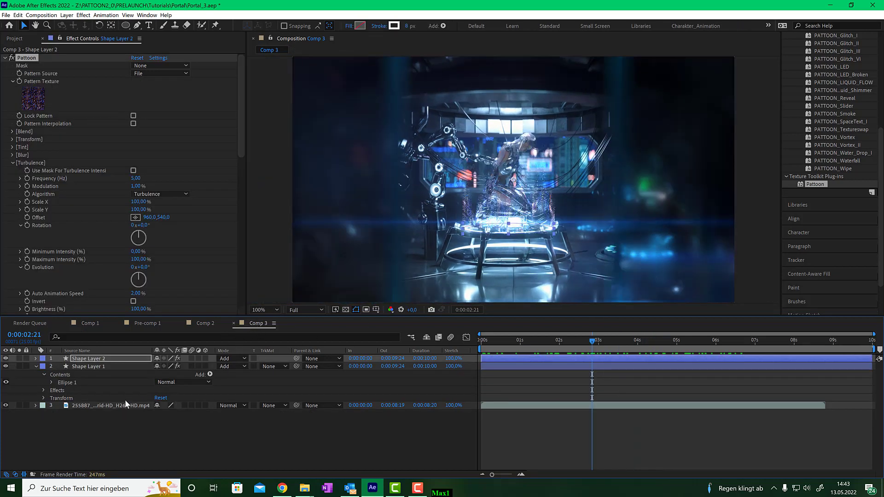
left_click(107, 405)
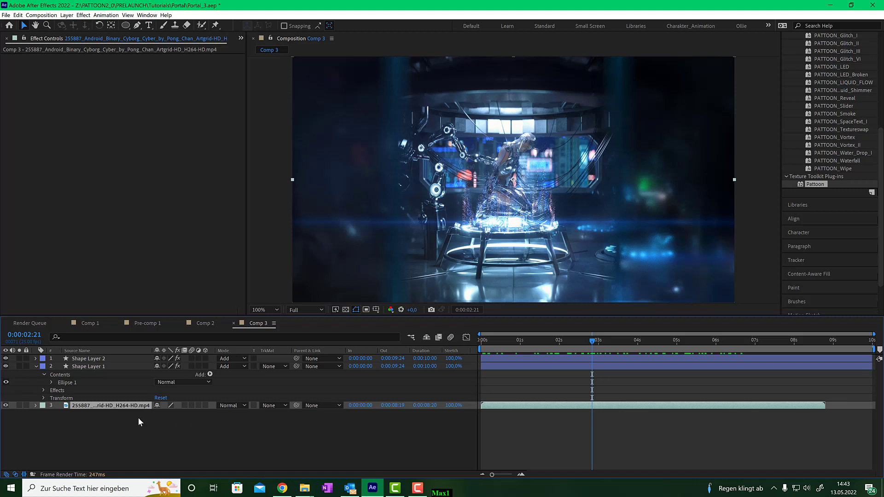
key("ctrl+d")
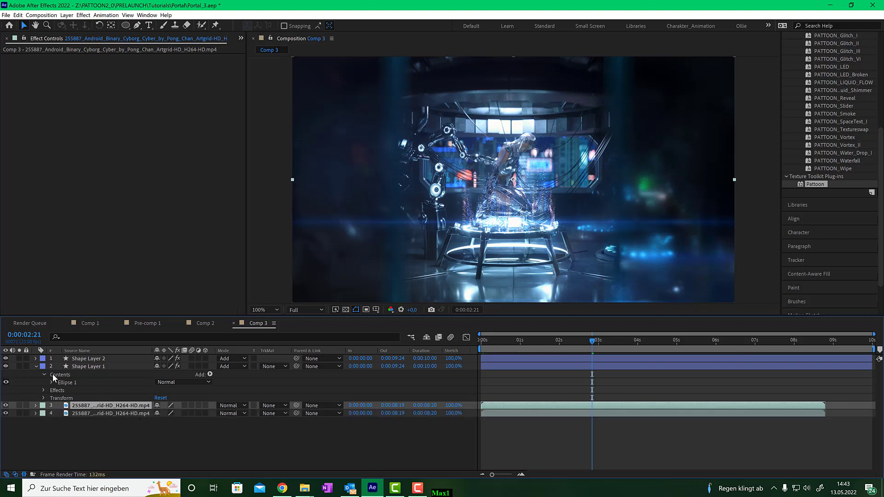
left_click_drag(6, 366, 5, 358)
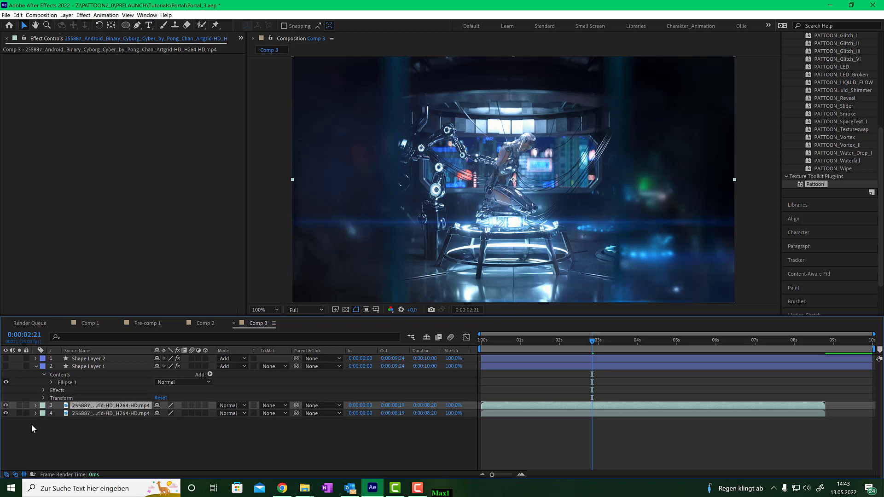
left_click(6, 413)
Draw a closed Pen mask around the kneeling cyborg on the duplicated footage layer
left_click(137, 26)
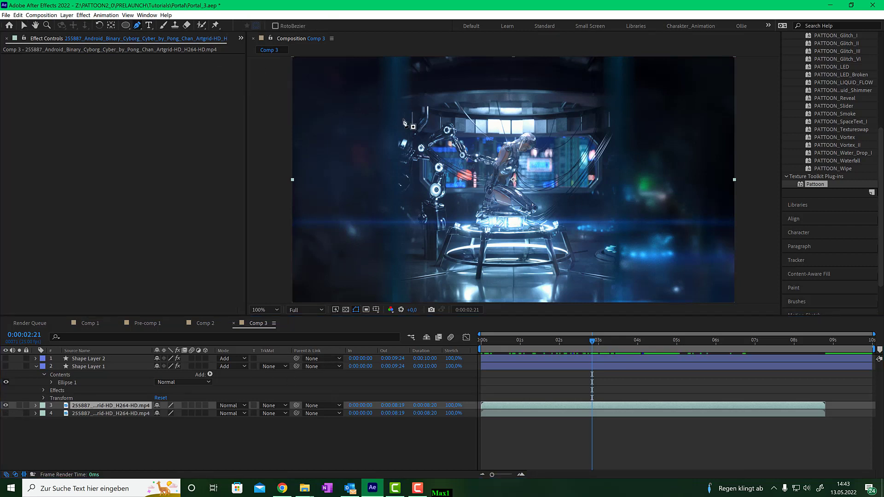
scroll(527, 132, "up", 1)
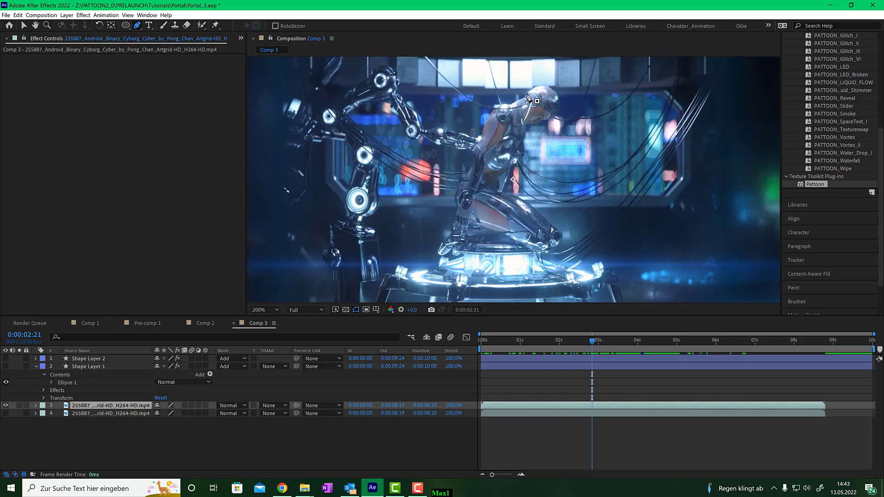
left_click(540, 82)
left_click_drag(528, 90, 475, 133)
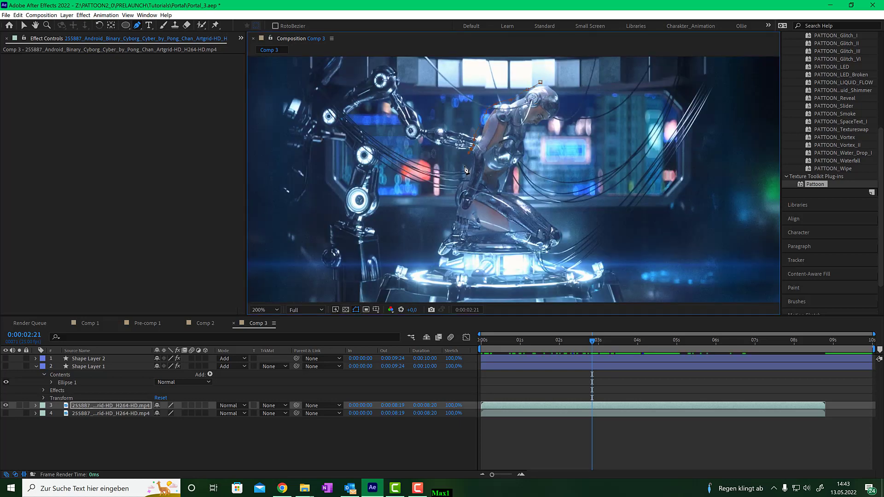
left_click_drag(456, 195, 454, 208)
left_click_drag(440, 259, 452, 261)
left_click(454, 257)
left_click(475, 257)
left_click_drag(508, 257, 511, 257)
left_click(522, 257)
left_click(546, 256)
left_click(560, 251)
left_click(568, 241)
left_click(565, 225)
left_click(555, 220)
left_click_drag(537, 206, 534, 203)
left_click(522, 193)
left_click(512, 186)
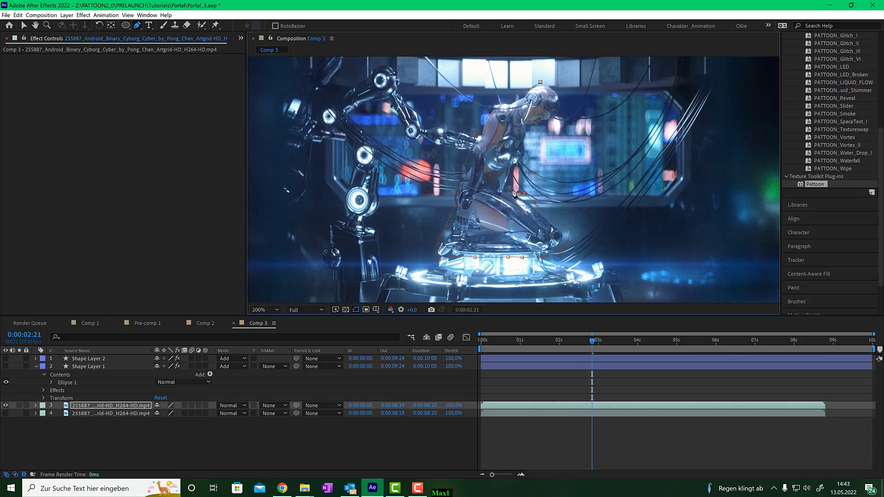
left_click(519, 168)
left_click_drag(532, 150, 534, 130)
left_click(544, 123)
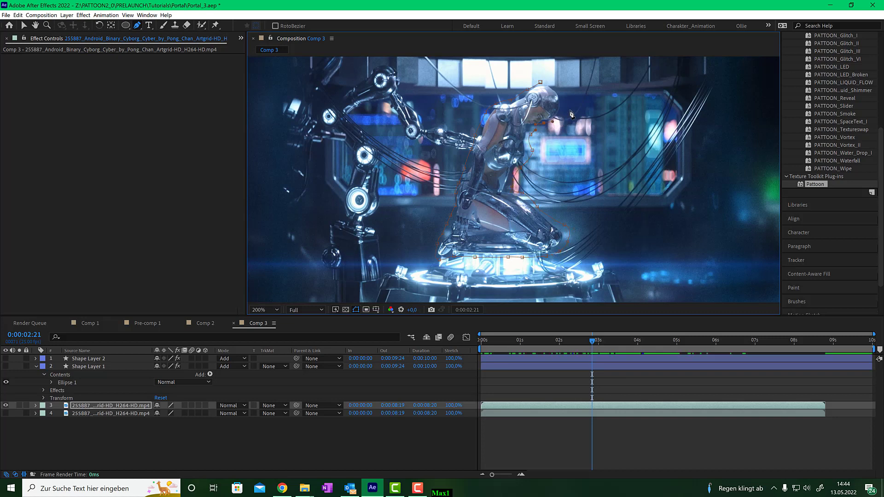
left_click(570, 111)
left_click_drag(568, 96, 567, 92)
left_click(562, 87)
left_click(540, 82)
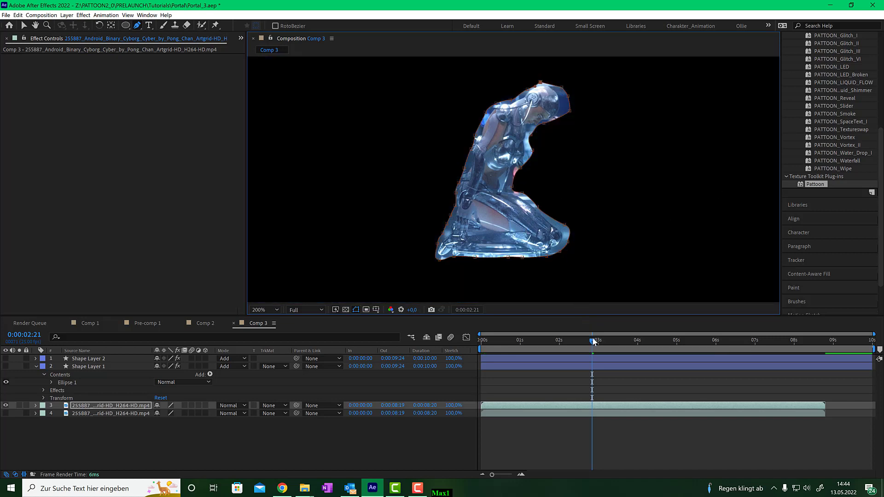
Apply the PATTOON_Ghost_Fog__II preset to the masked footage layer at 0:00:02:13
left_click_drag(591, 341, 579, 341)
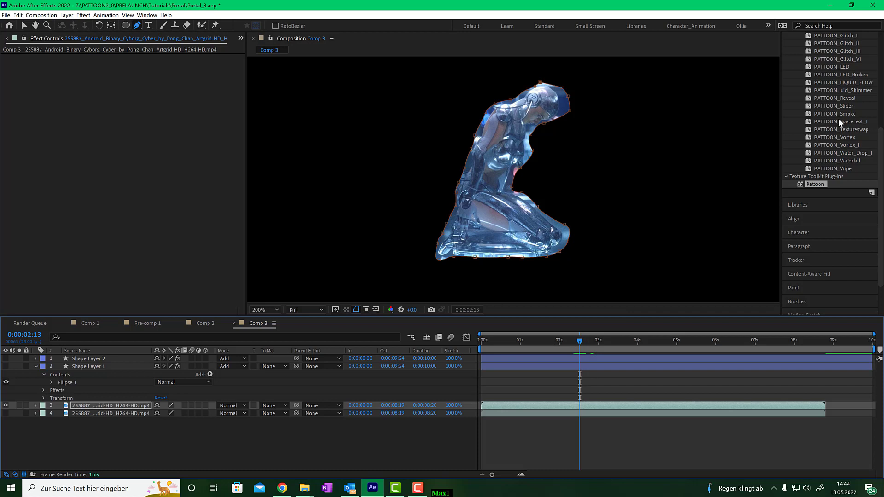
scroll(838, 117, "up", 4)
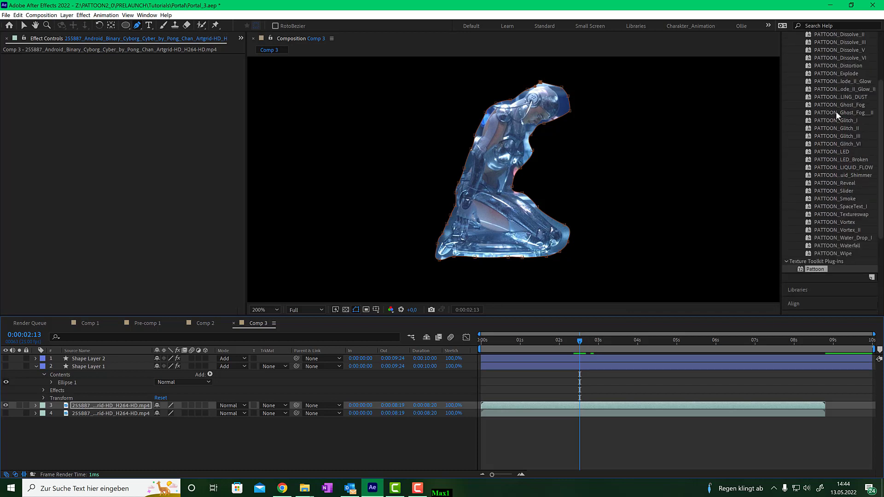
left_click_drag(837, 112, 507, 215)
key("v")
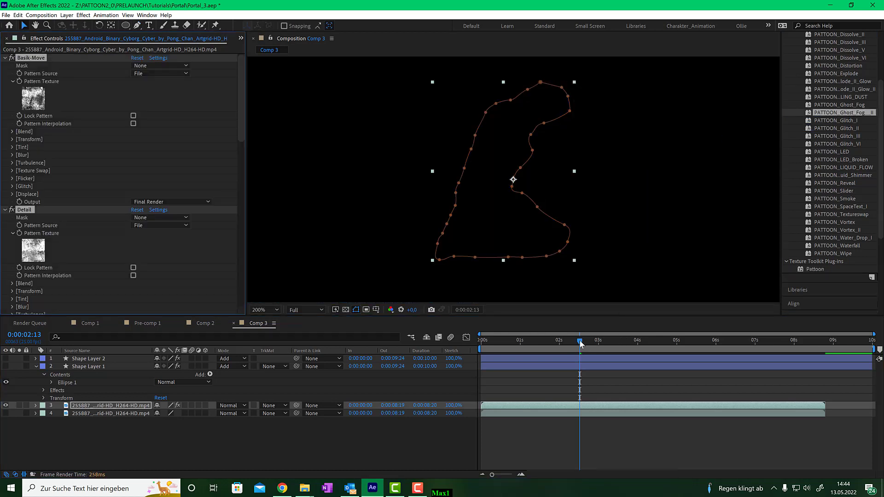
Reveal the masked layer's keyframes and scrub from 0:00:02:13 to 0:00:05:18 to check the fog animation
left_click_drag(580, 344, 683, 341)
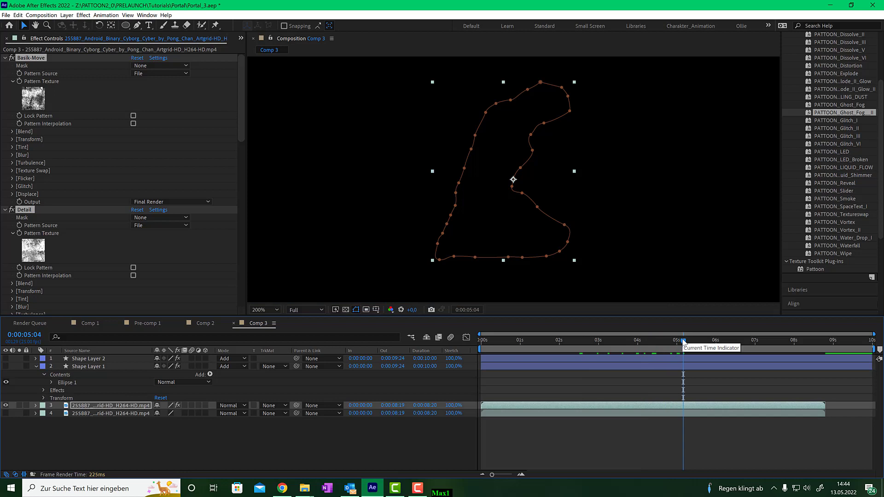
key("u")
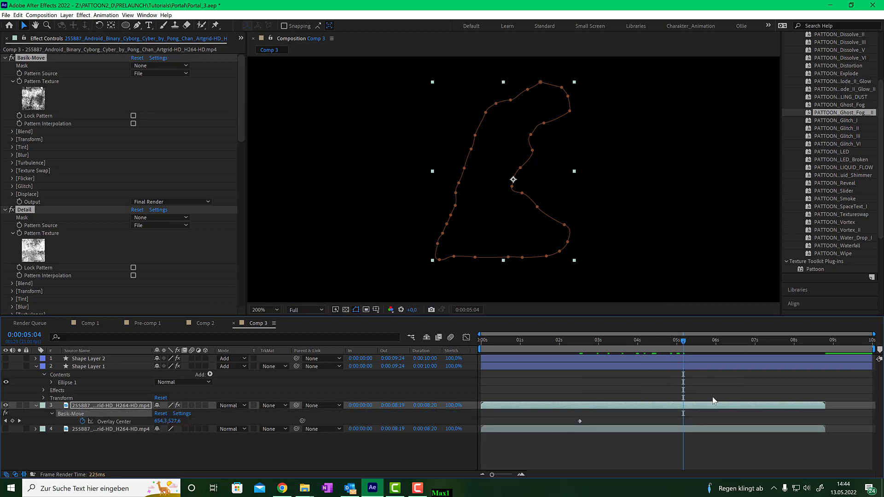
left_click_drag(683, 345, 705, 341)
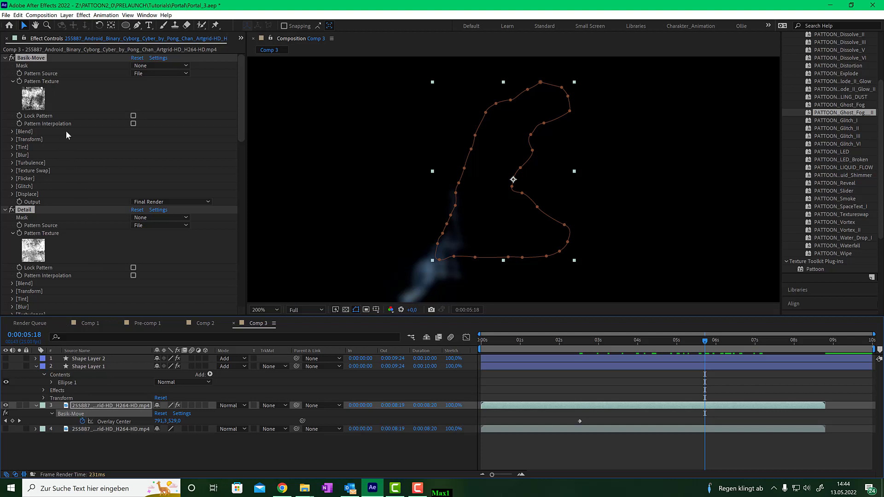
Set the Overlay Mode of the Basik-Move effect's displacement to Up<->Down
left_click(5, 210, "ctrl")
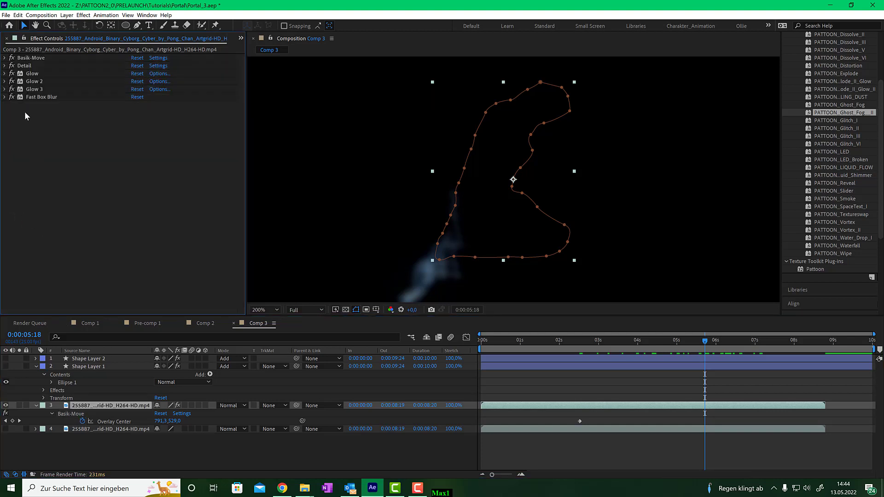
left_click(5, 58)
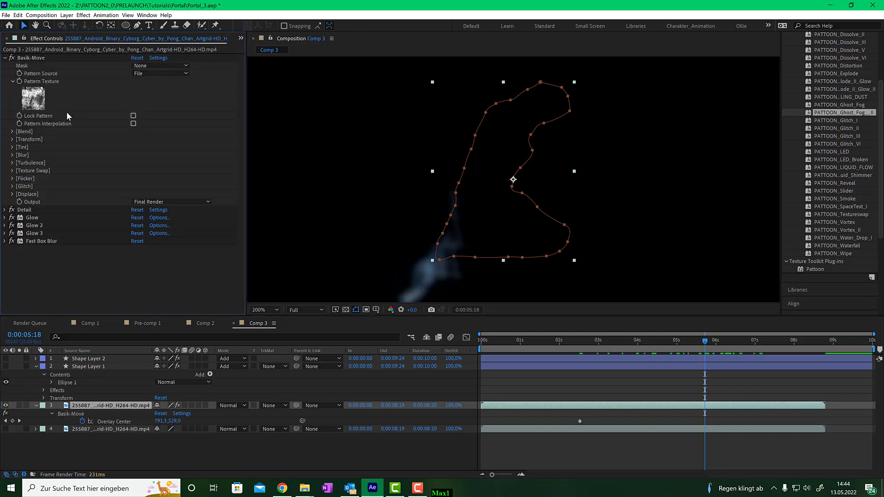
left_click(13, 195)
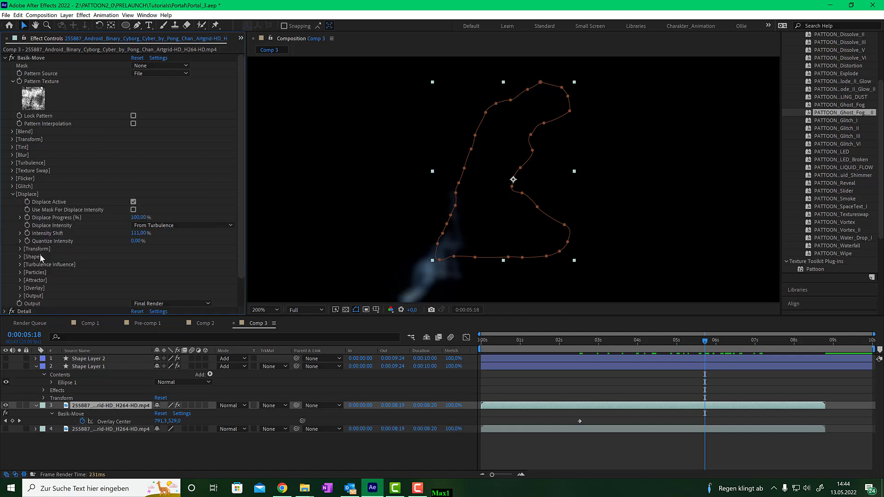
left_click(20, 288)
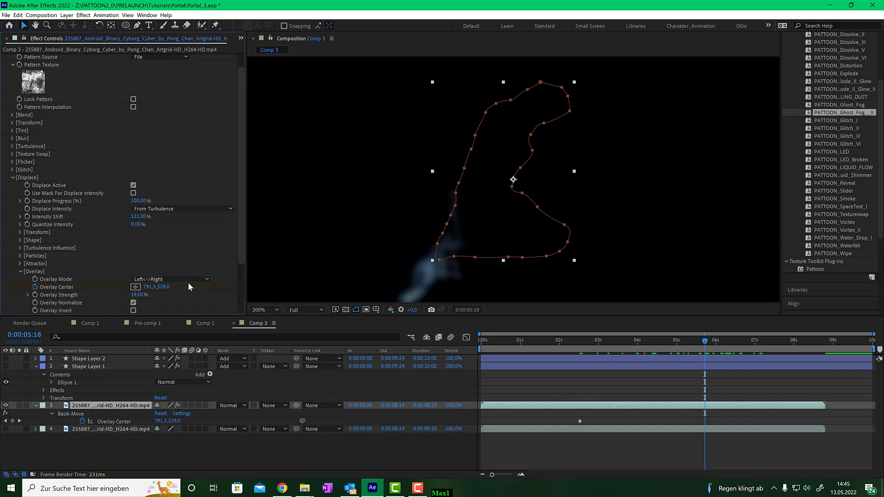
left_click(155, 278)
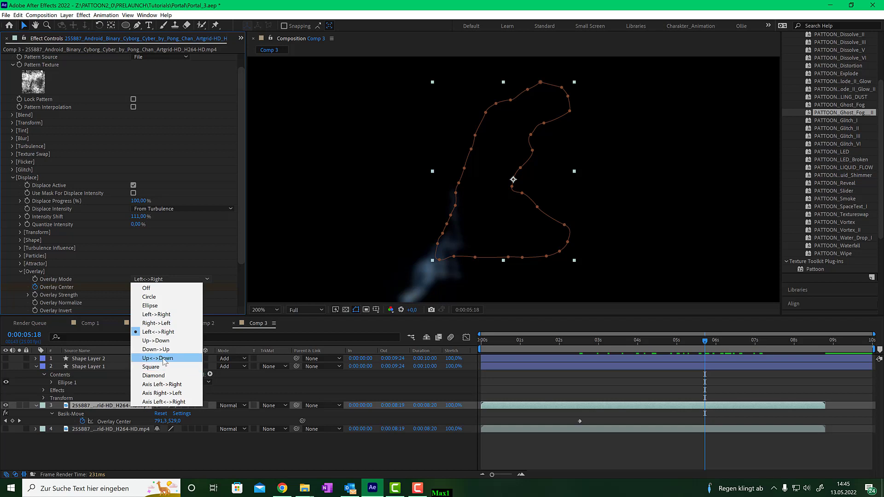
left_click(163, 359)
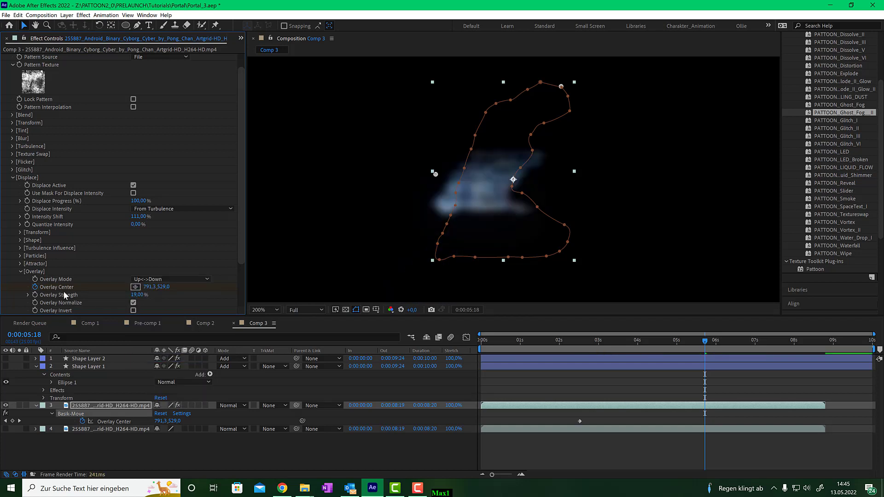
Place the Overlay Center above the cyborg's head at 987,0, 289,5 and remove its keyframe animation
left_click(135, 286)
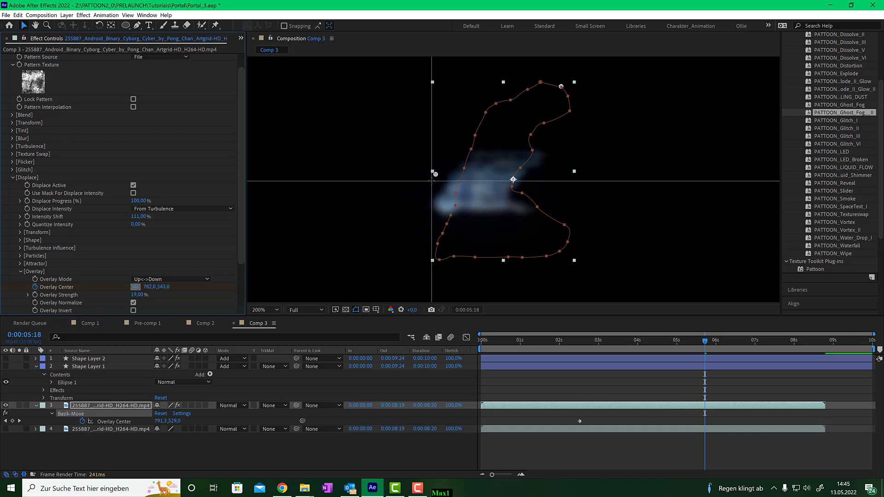
left_click(526, 72)
left_click_drag(526, 71, 526, 64)
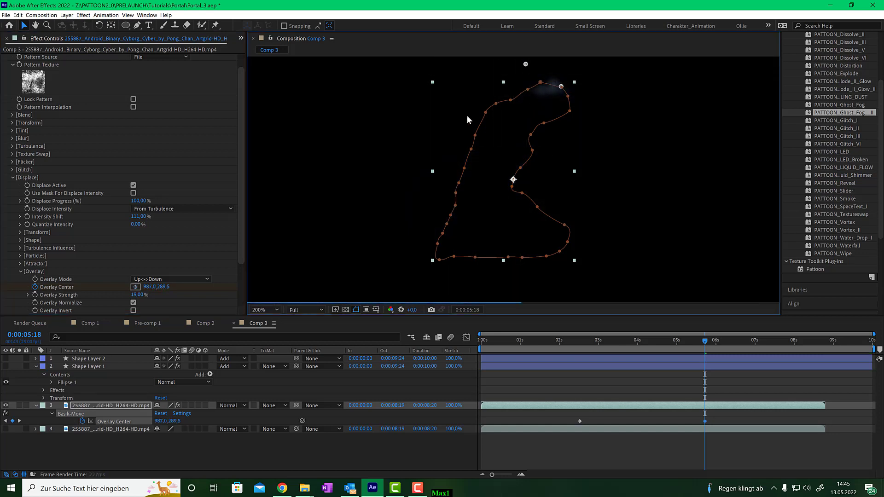
left_click(35, 287)
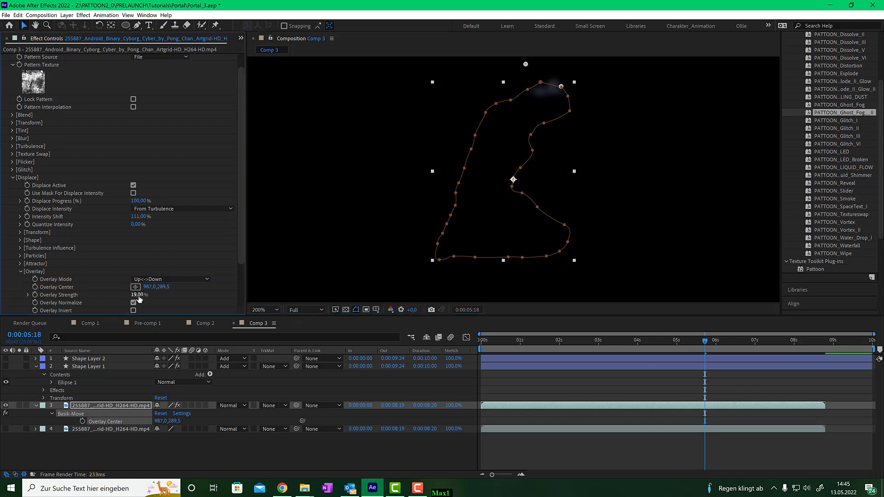
Set the Overlay Strength to 0% and show the original footage layer beneath the masked copy
left_click_drag(137, 296, 125, 298)
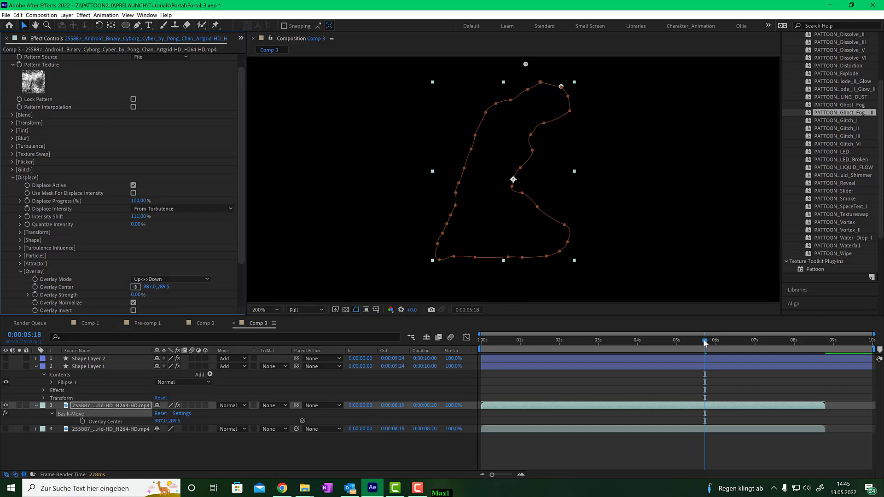
left_click_drag(704, 341, 626, 342)
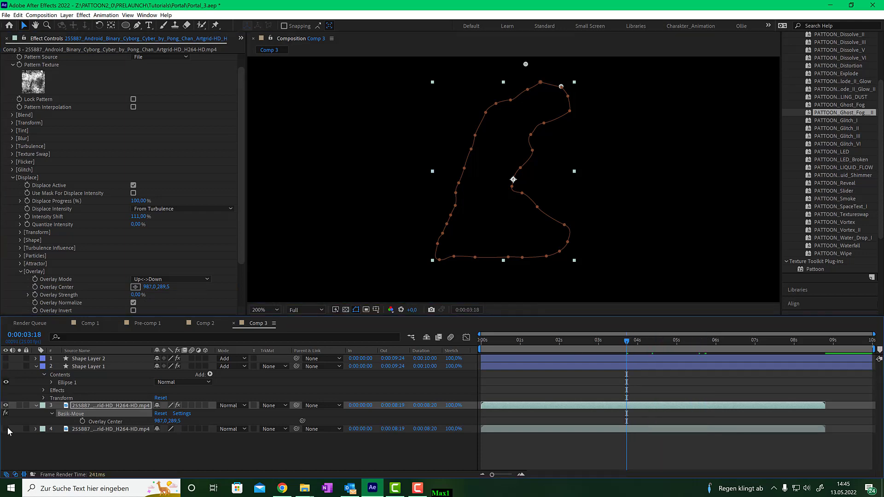
left_click(6, 428)
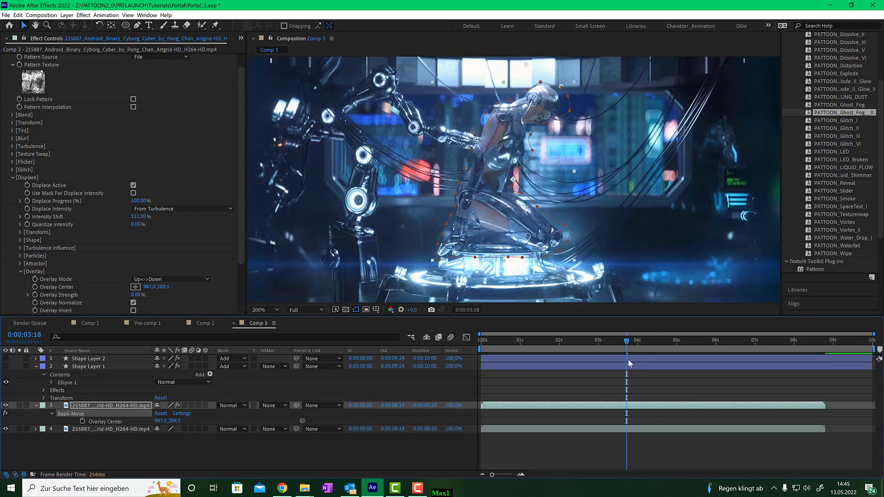
Keyframe the Overlay Strength at 0% at 0:00:02:10 and raise its value at 0:00:05:05
left_click_drag(598, 342, 572, 342)
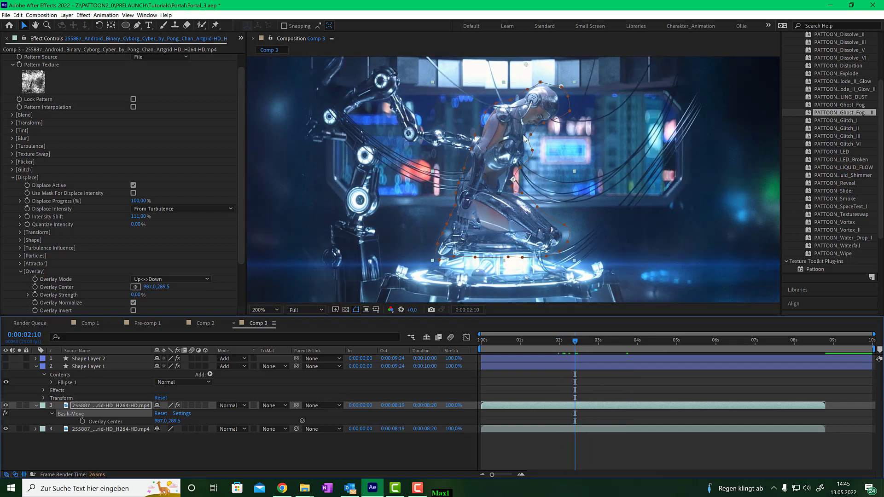
left_click(35, 295)
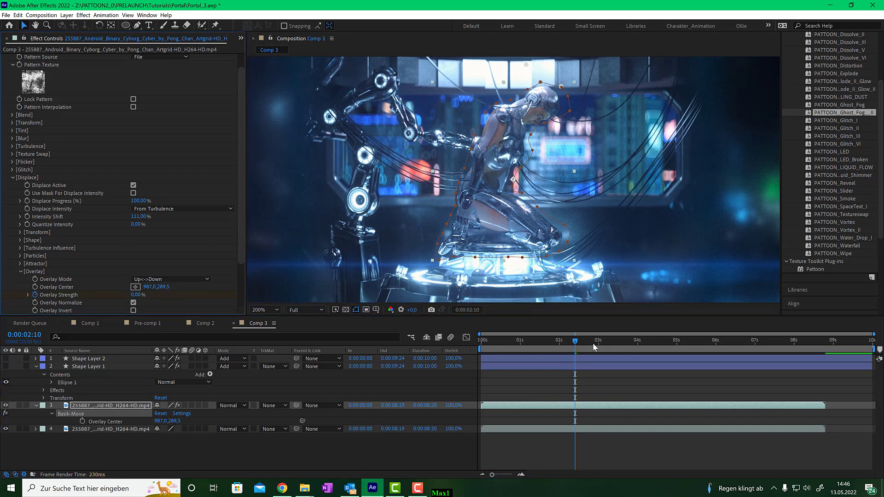
left_click_drag(575, 340, 685, 340)
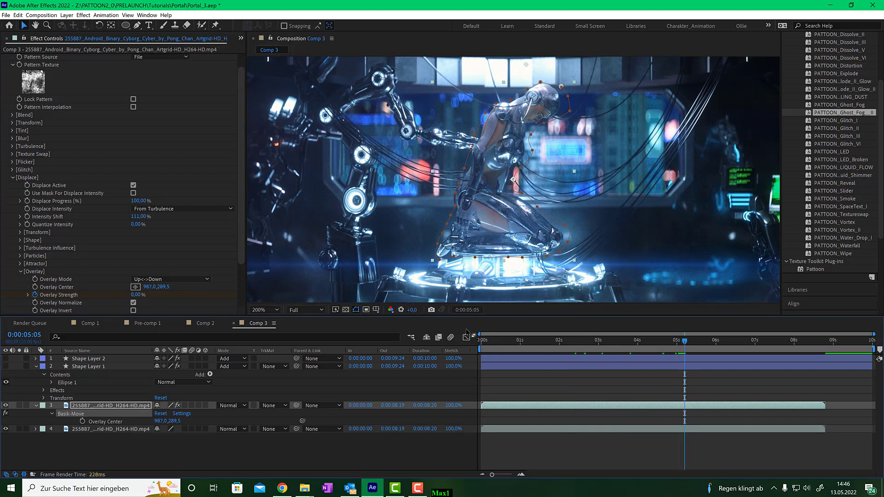
left_click_drag(137, 295, 295, 288)
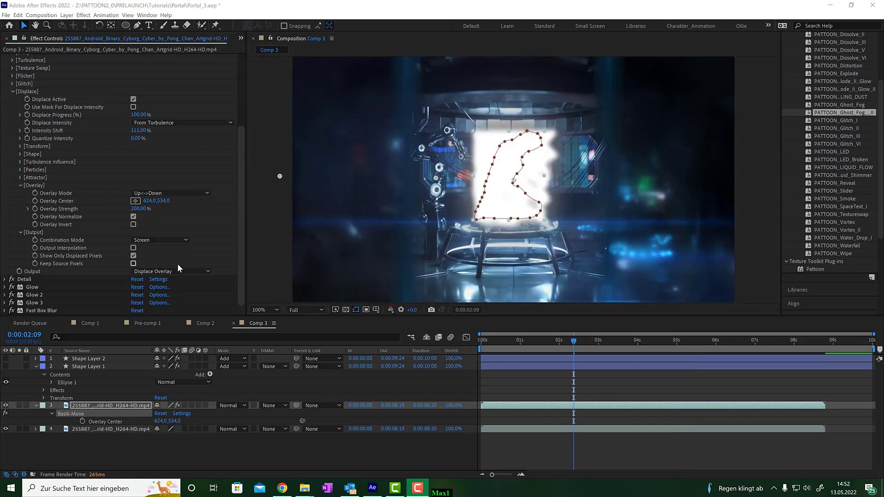
Set the Basik-Move effect's Overlay Strength to 50% and switch its Output from Displace Overlay to Final Render
left_click(149, 210)
type("50")
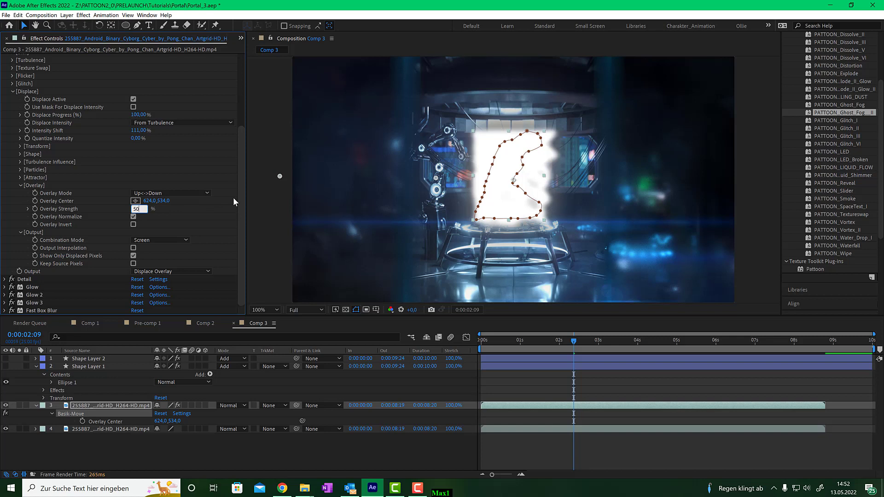
key("Return")
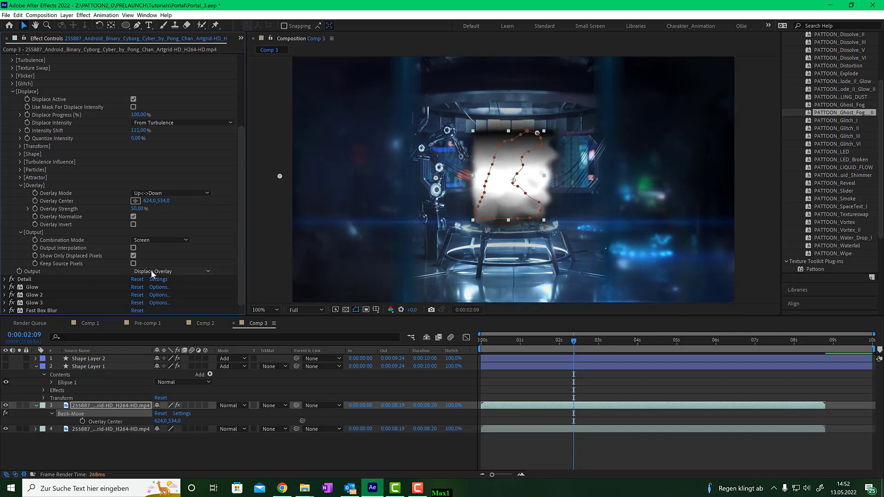
left_click(179, 271)
left_click(169, 280)
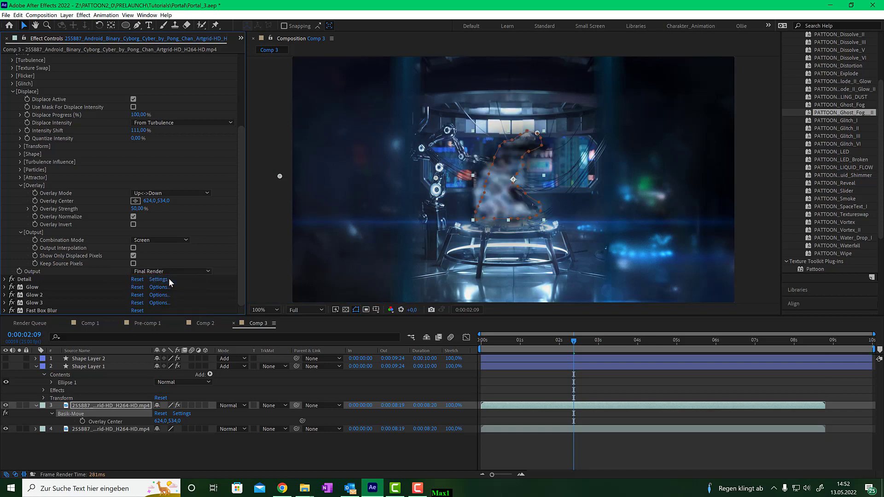
Preview the Basik-Move effect's Displace Overlay output and try toggling Show Only Displaced Pixels and Output Interpolation
left_click(172, 271)
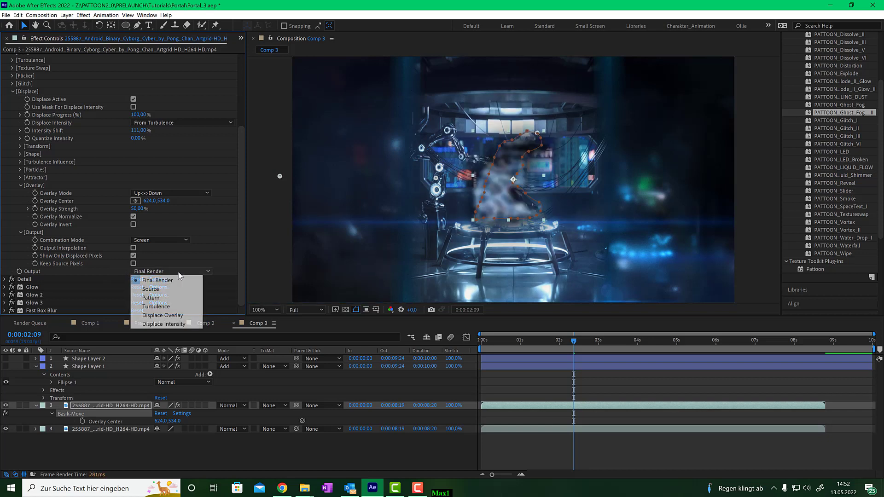
left_click(181, 316)
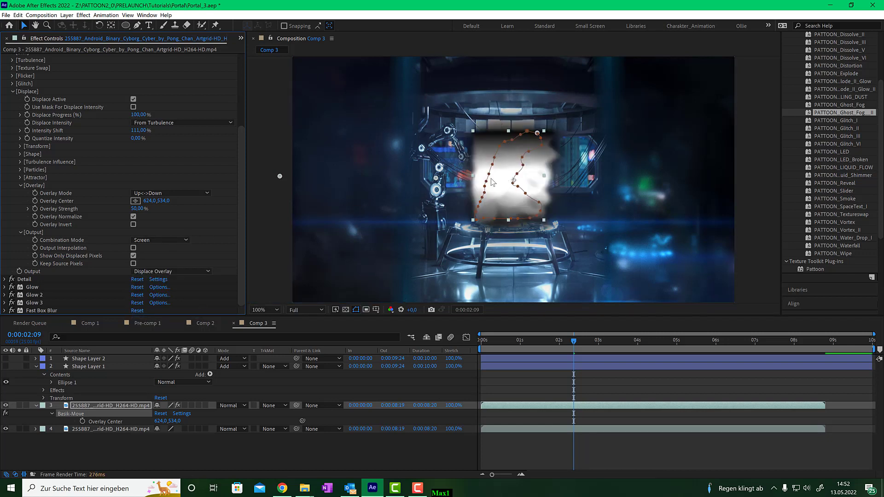
left_click(134, 256)
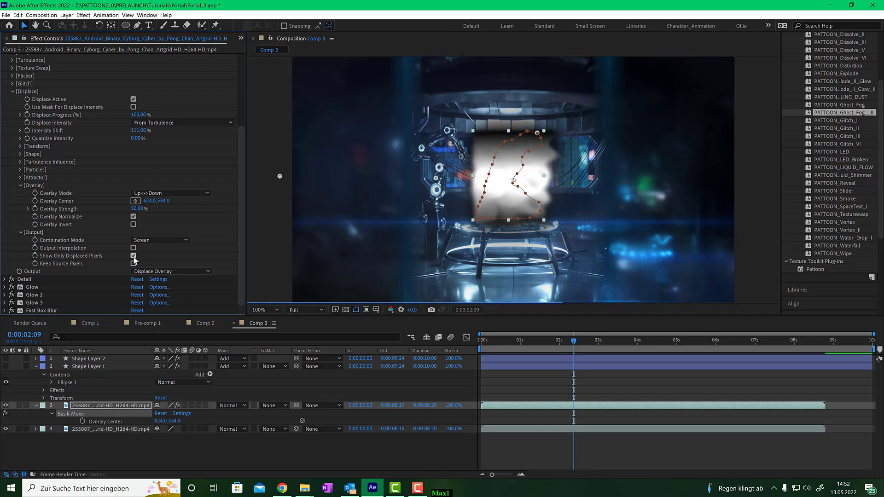
left_click(133, 248)
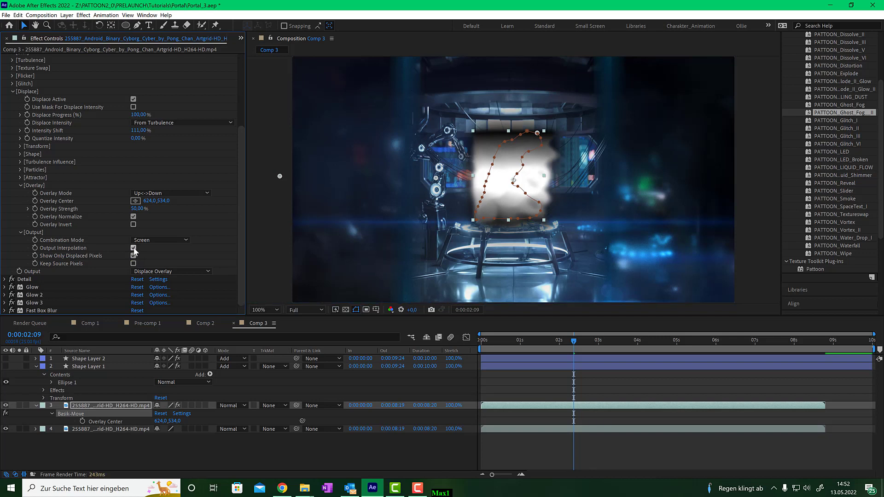
left_click(134, 247)
Set the Overlay Strength of Basik-Move to 32% and return its Output to Final Render
left_click_drag(145, 208, 137, 209)
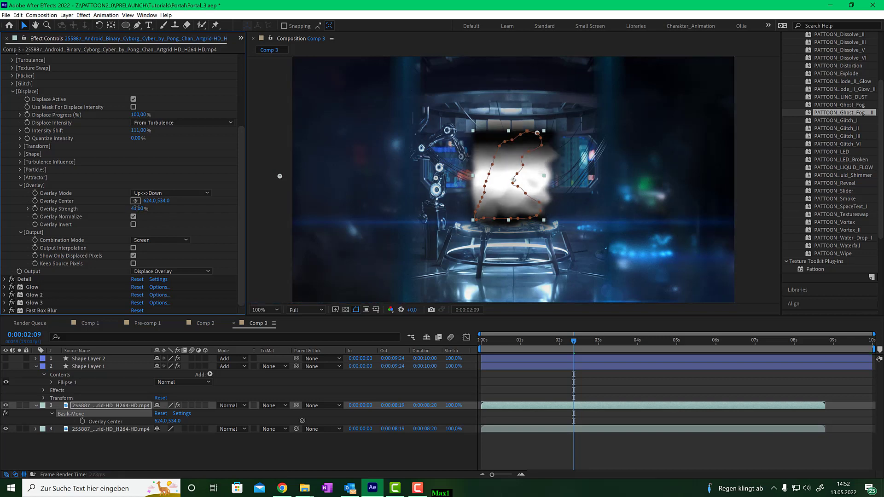
left_click_drag(136, 208, 132, 208)
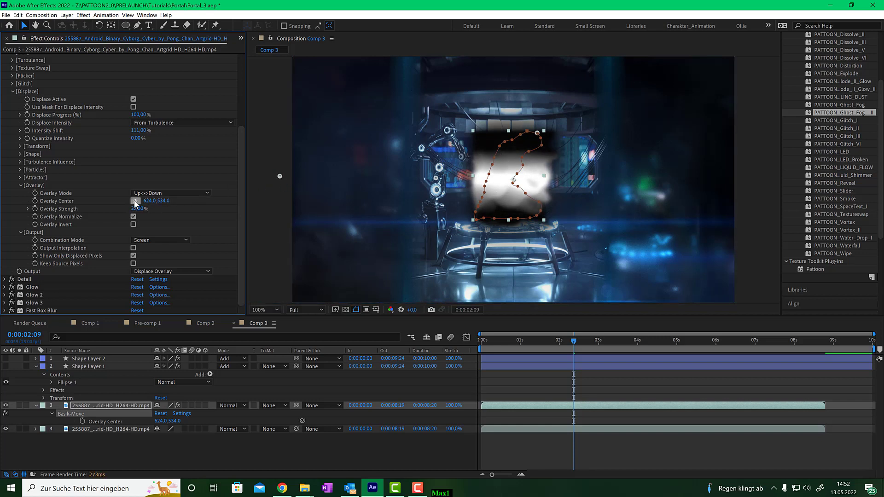
left_click(163, 270)
left_click(181, 278)
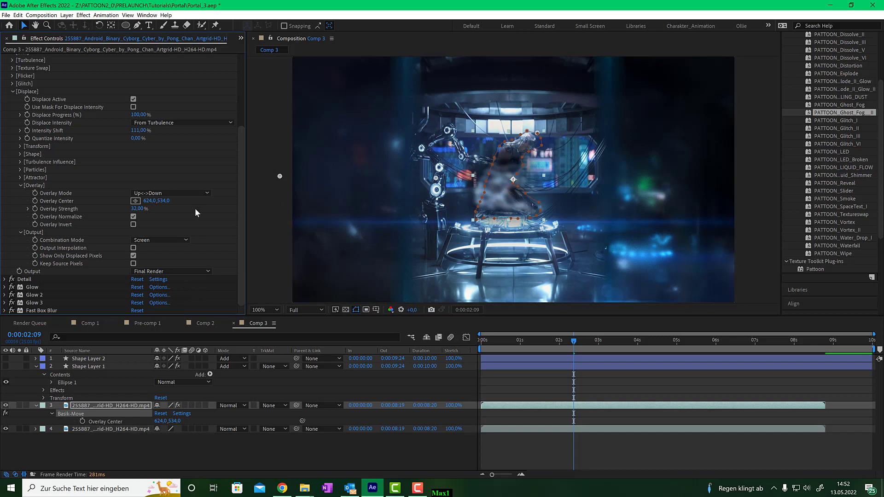
Place the Overlay Center above the cyborg at 771,0, 200,0 and keyframe it at 0:00:02:09
left_click(135, 200)
left_click(470, 126)
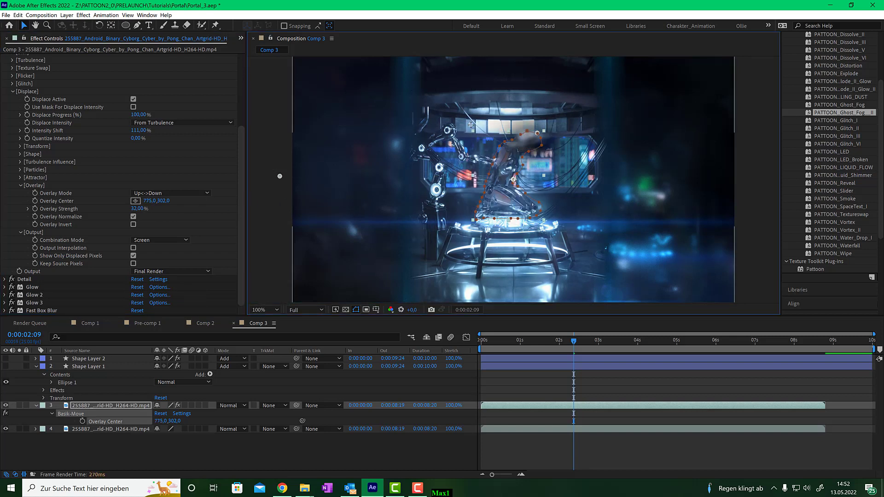
left_click_drag(470, 125, 470, 104)
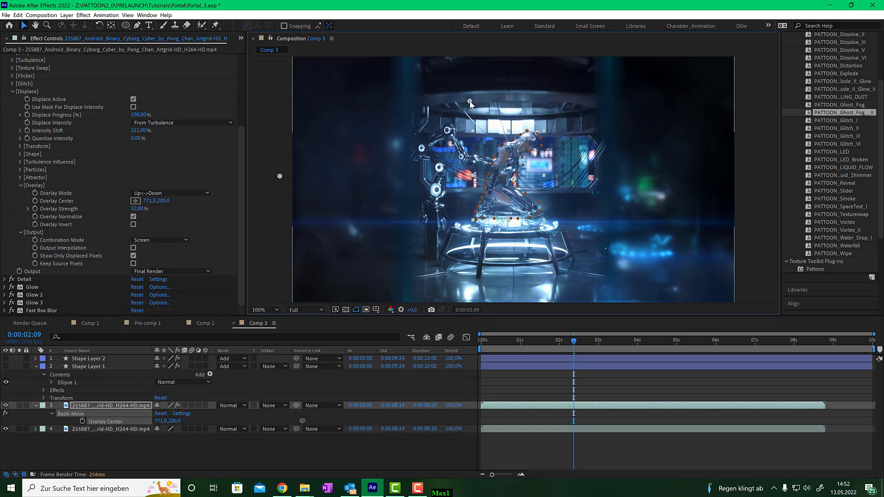
left_click(36, 201)
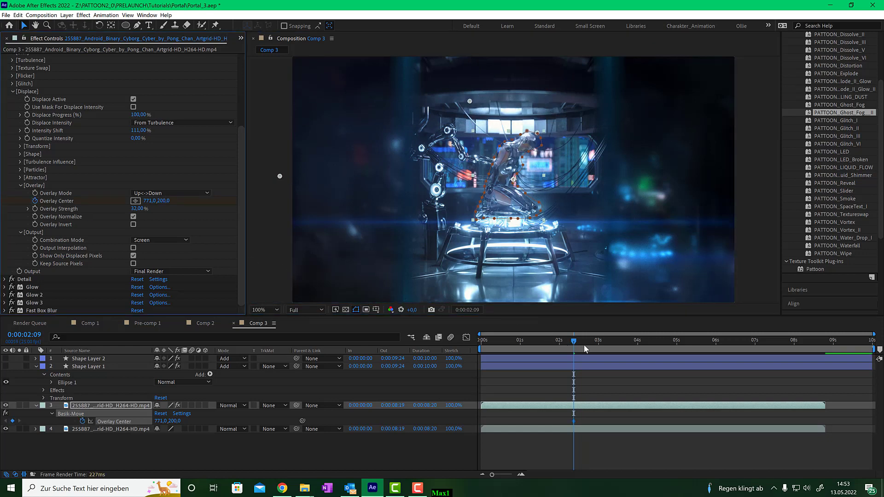
Keyframe the Overlay Center below the cyborg at 711,0, 890,0 at 0:00:05:01 and scrub back to 0:00:03:07 to check the movement
left_click_drag(583, 344, 677, 340)
left_click(136, 201)
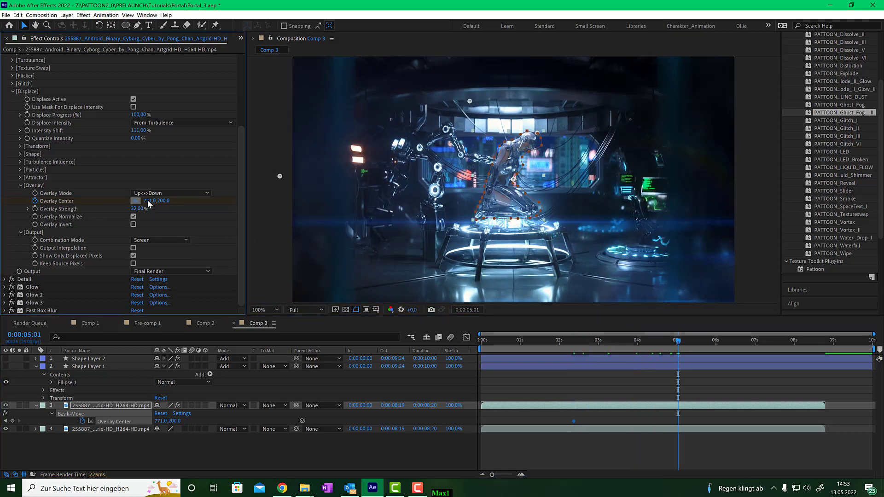
left_click(455, 238)
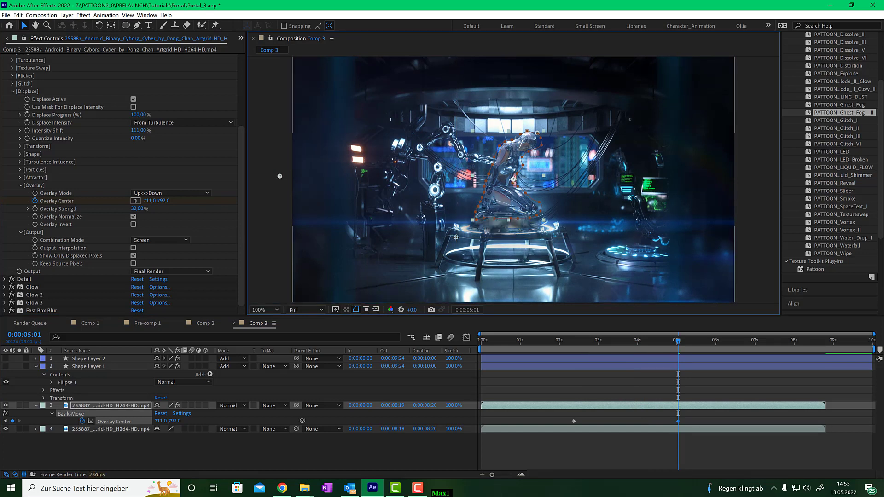
left_click_drag(455, 238, 456, 263)
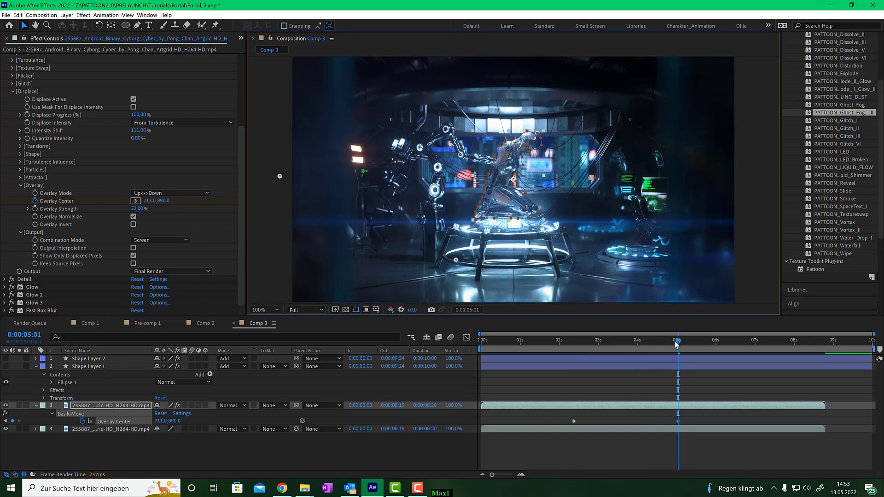
left_click_drag(675, 341, 608, 343)
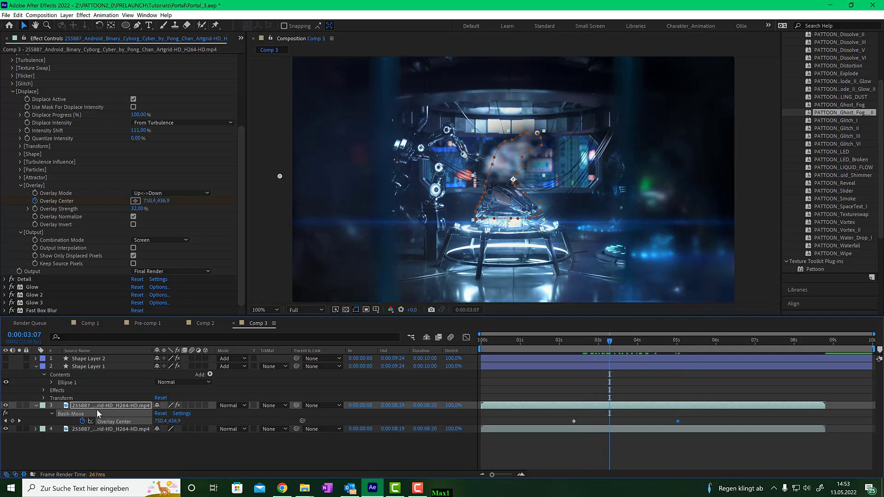
Set the masked copy's blending mode to Add and check the dissolve up to 0:00:03:11
left_click(234, 404)
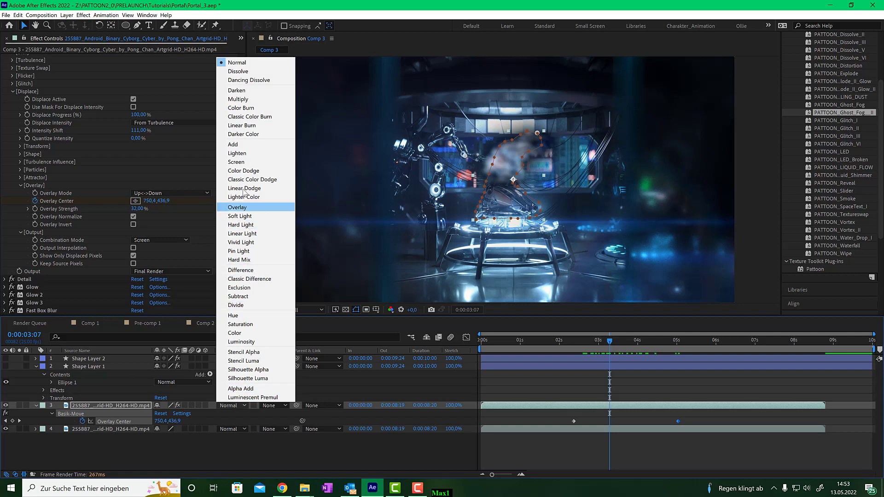
left_click(241, 146)
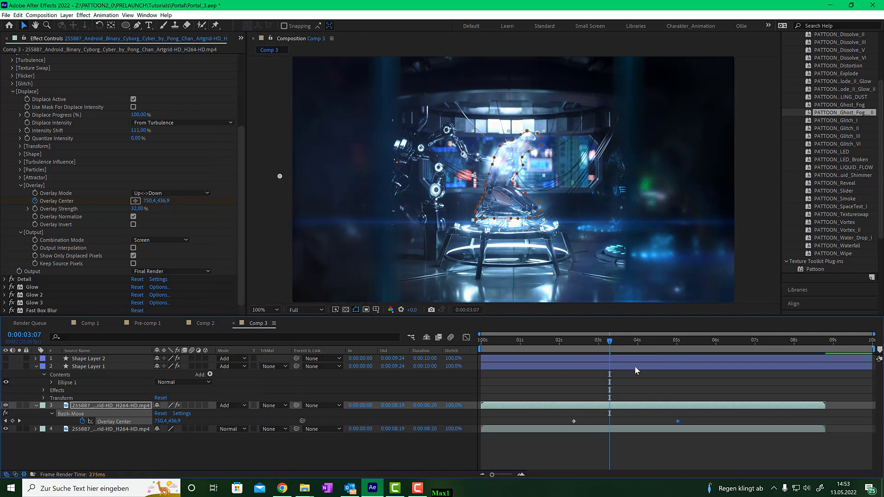
mouse_move(610, 345)
left_mouse_down()
mouse_move(668, 337)
mouse_move(577, 344)
mouse_move(615, 342)
left_mouse_up()
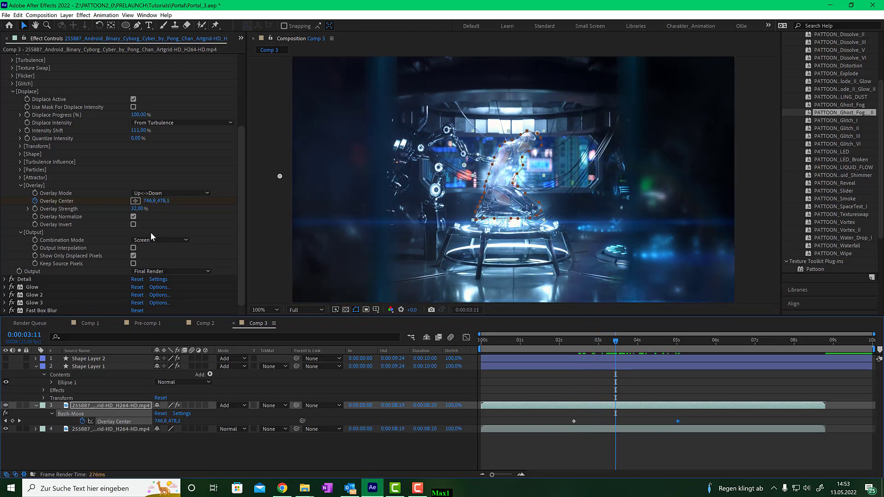
Try an Overlay Strength of 11%, then raise it to 45% while checking the dissolve up to 0:00:03:16
scroll(517, 179, "up", 2)
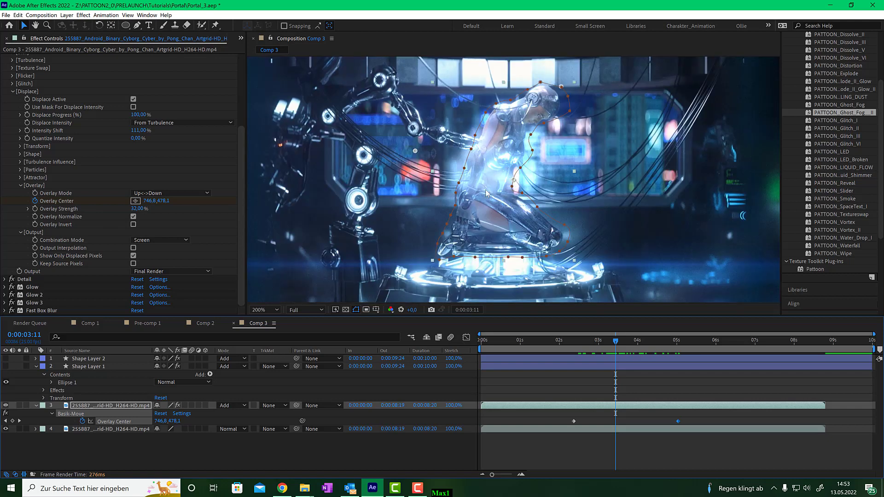
left_click_drag(140, 211, 131, 211)
left_click(597, 341)
left_click_drag(592, 340, 625, 329)
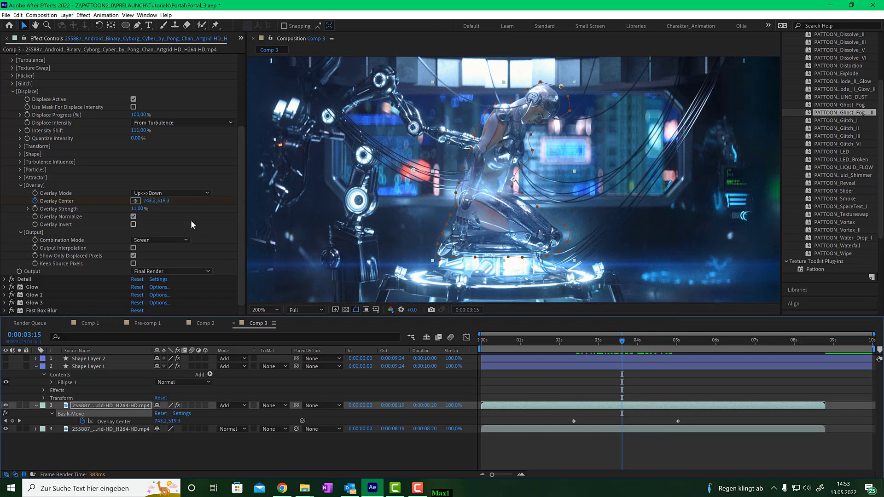
mouse_move(138, 208)
left_mouse_down()
mouse_move(177, 219)
mouse_move(151, 216)
left_mouse_up()
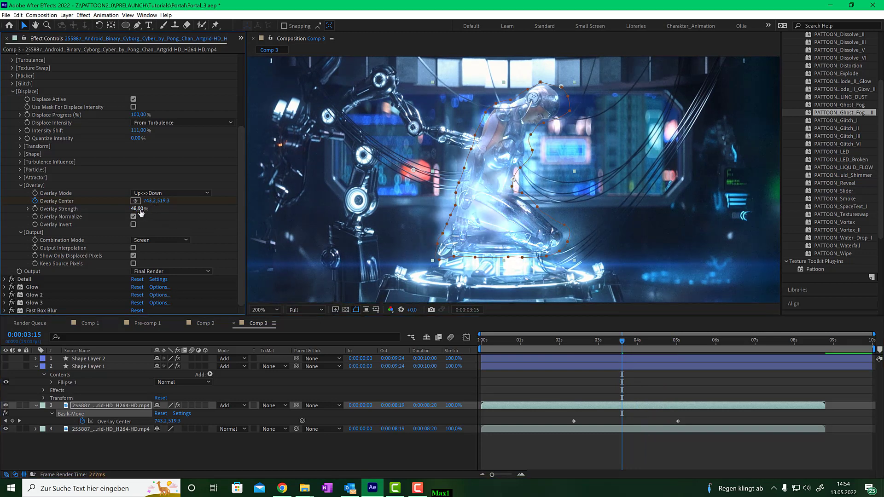
mouse_move(619, 345)
left_mouse_down()
mouse_move(598, 342)
mouse_move(632, 340)
mouse_move(625, 343)
left_mouse_up()
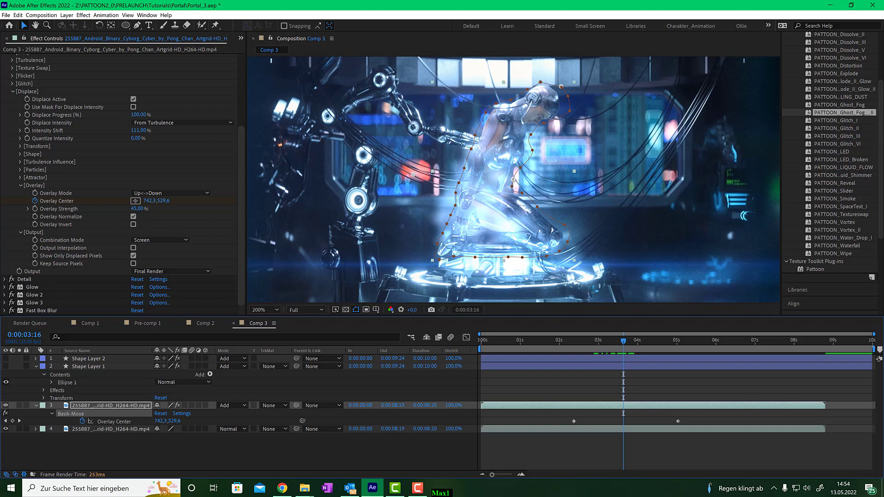
Turn off the Fast Box Blur effect on the masked copy and check the dissolve around 0:00:03:16
key("F10")
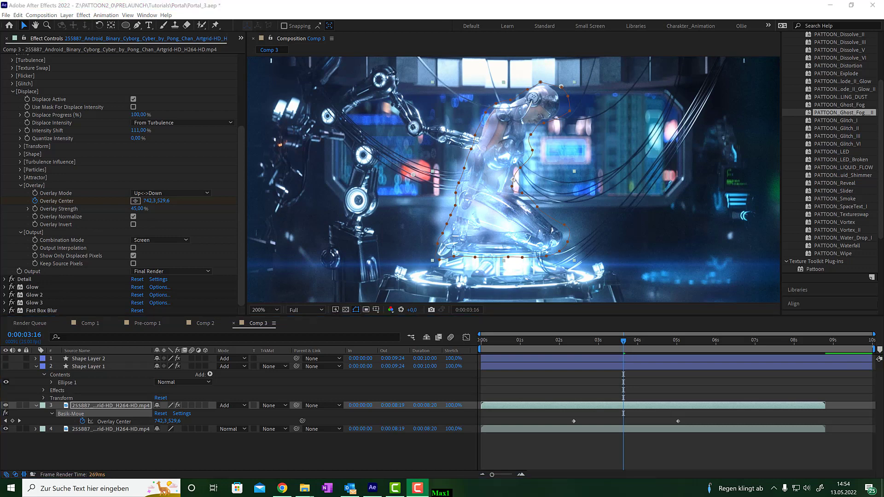
left_click(12, 312)
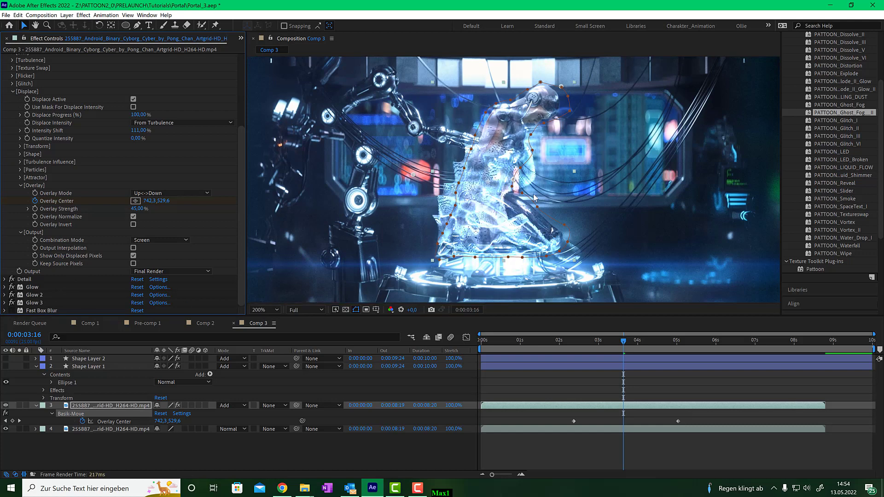
mouse_move(619, 352)
left_mouse_down()
mouse_move(590, 348)
mouse_move(622, 345)
left_mouse_up()
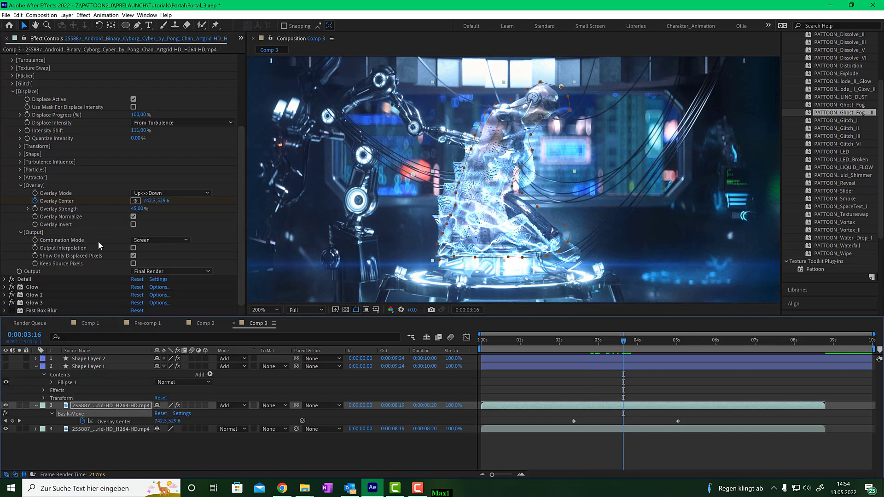
Change the Detail effect's displacement Pixel Shape from the white square to the small soft glowing dot
scroll(17, 80, "up", 10)
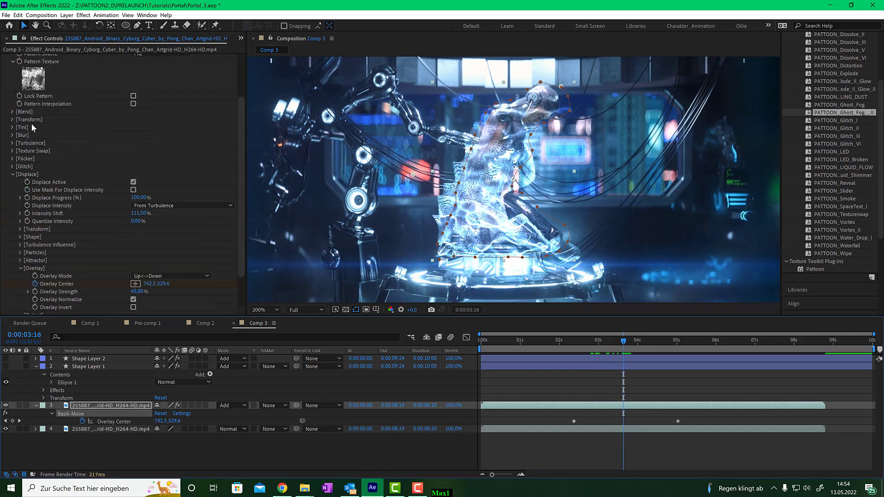
left_click(5, 57)
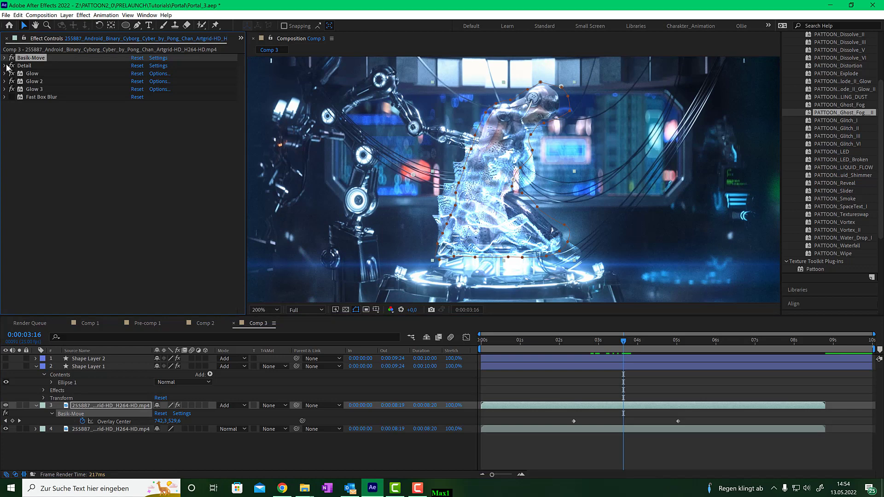
left_click(4, 65)
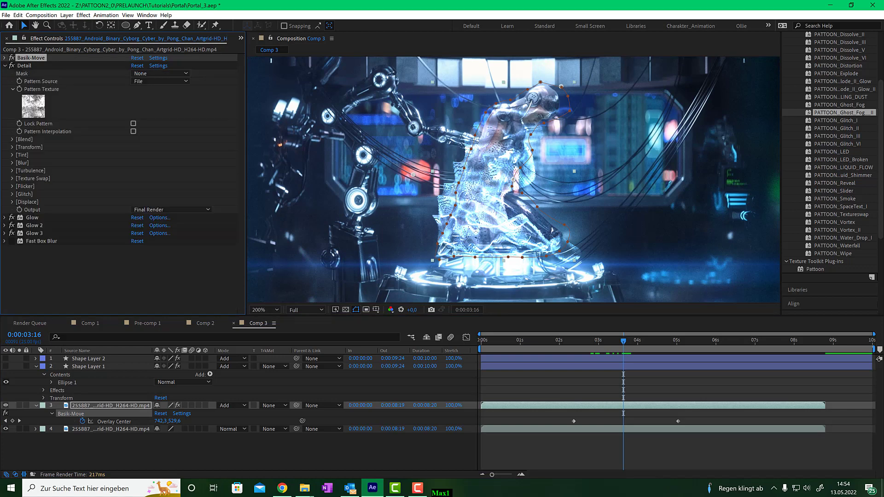
left_click(12, 201)
scroll(13, 204, "down", 2)
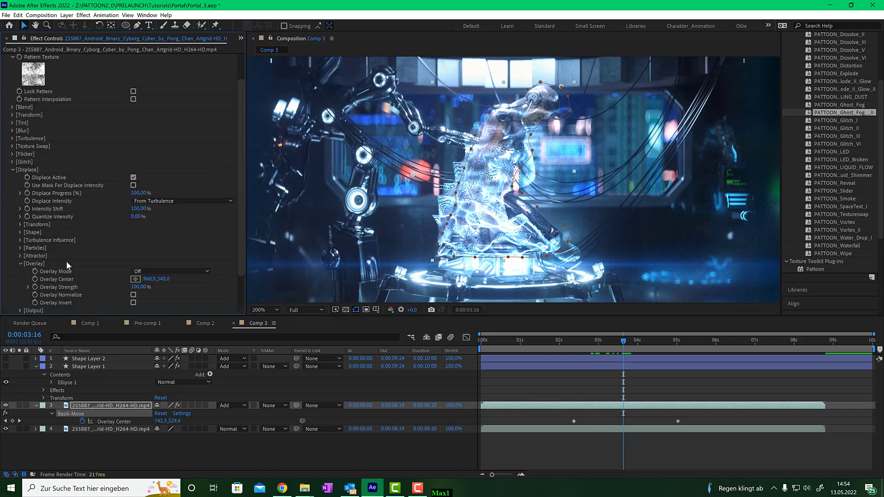
scroll(65, 264, "down", 2)
left_click(20, 193)
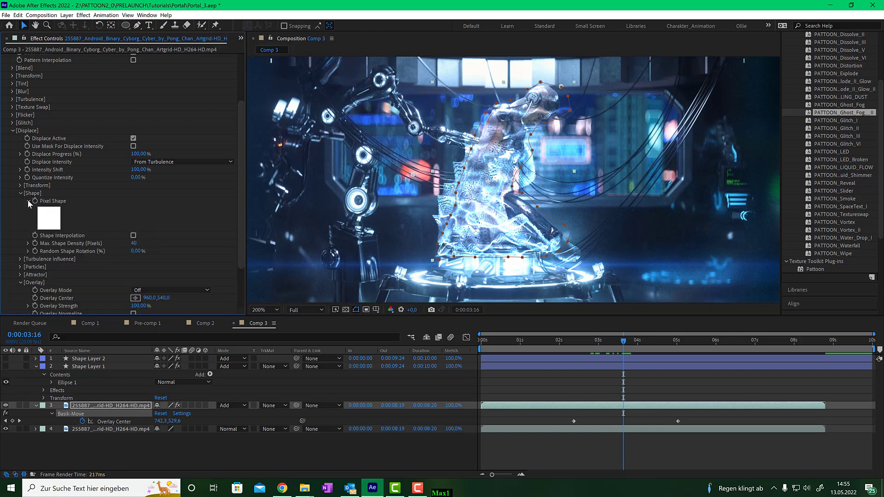
left_click(58, 226)
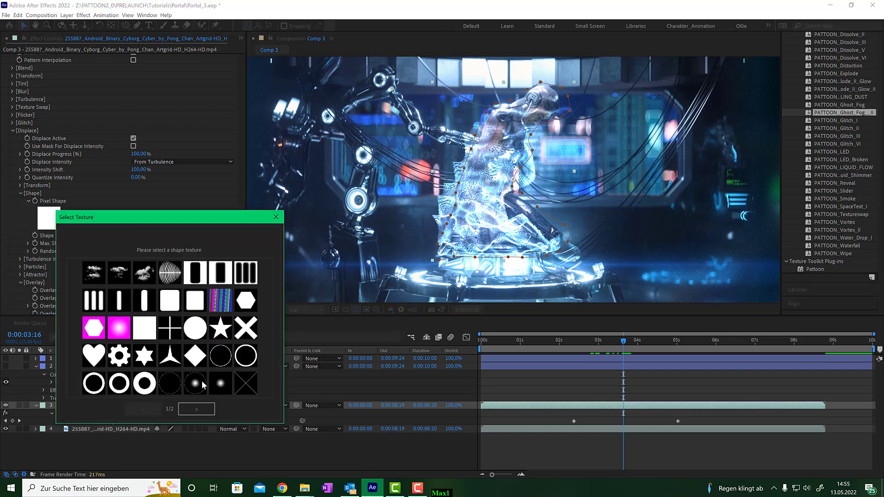
left_click(221, 385)
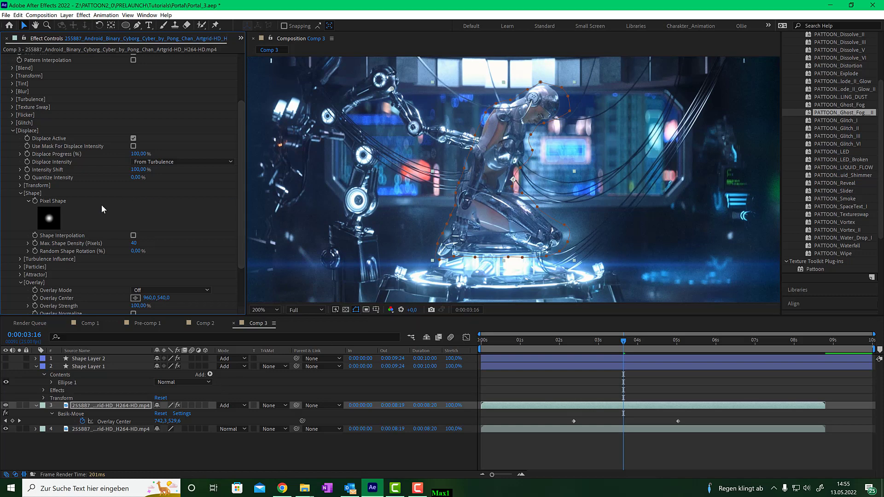
Set the Size Start and Size End of the Detail effect's displacement to 2 and check the result at 0:00:03:04
left_click(20, 185)
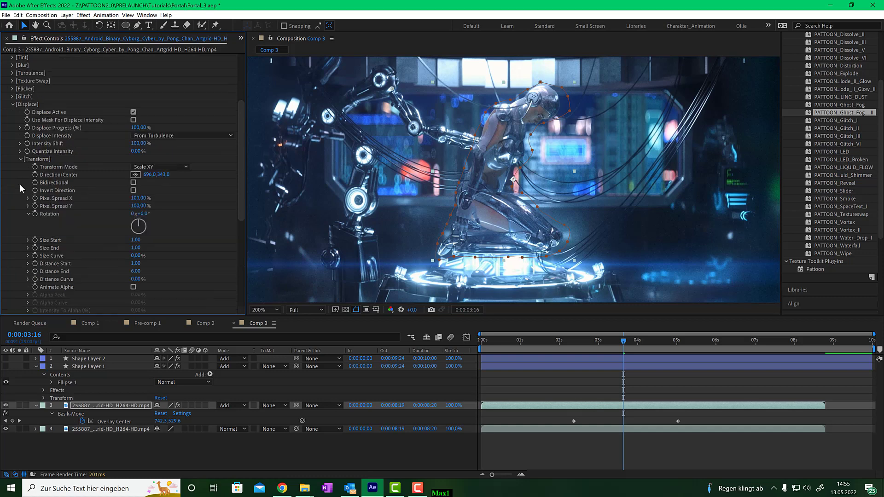
left_click(136, 240)
type("2")
key("Return")
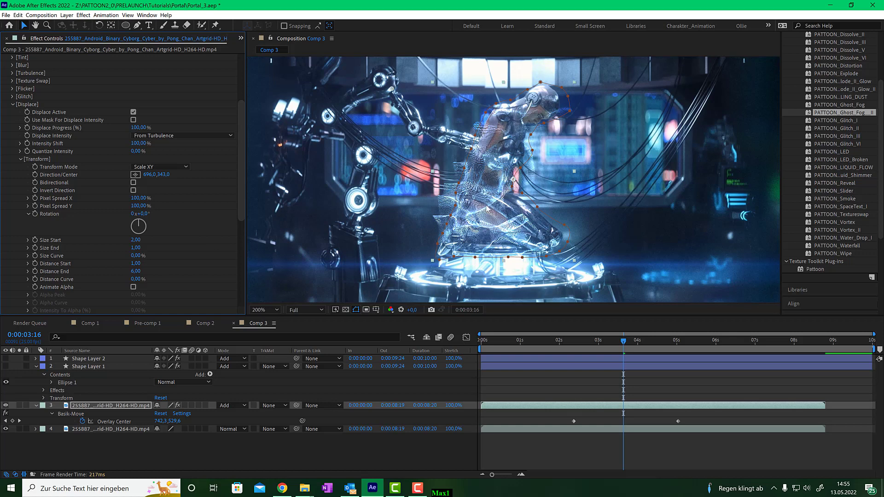
left_click(135, 248)
type("2")
key("Return")
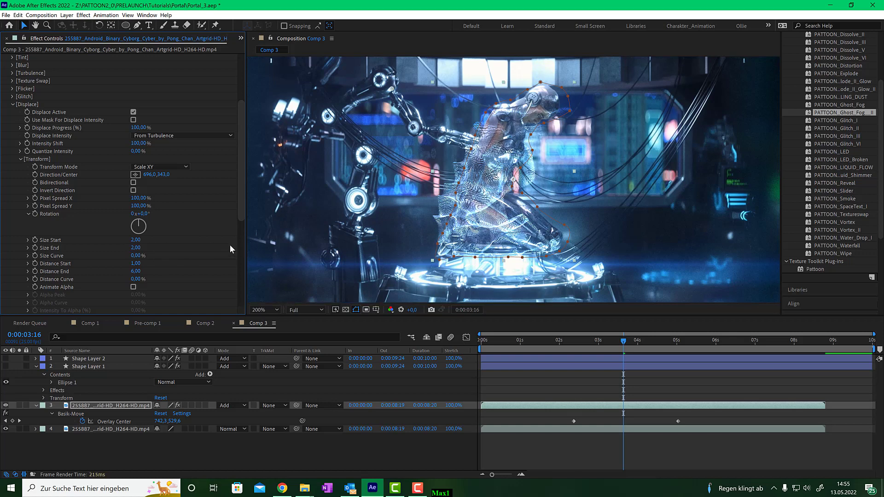
left_click(599, 341)
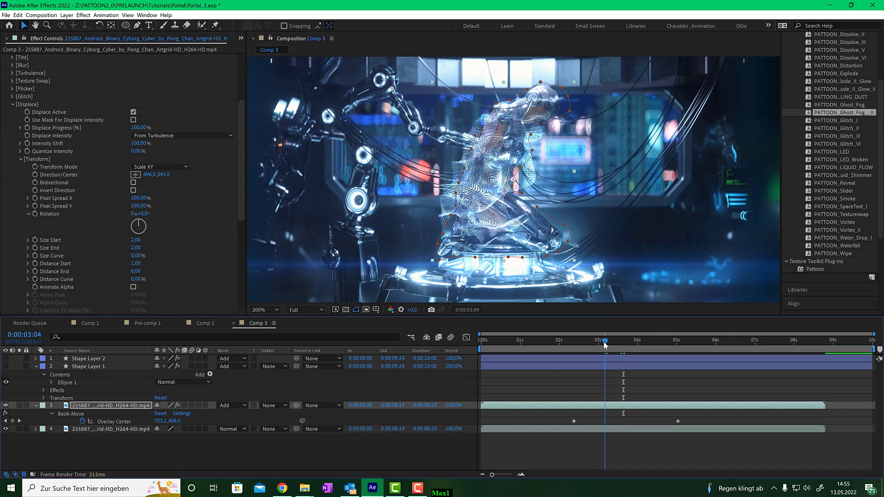
Try an Overlay Strength of 11% in the Basik-Move effect and check the dissolve at 0:00:03:16
left_click_drag(600, 345, 609, 345)
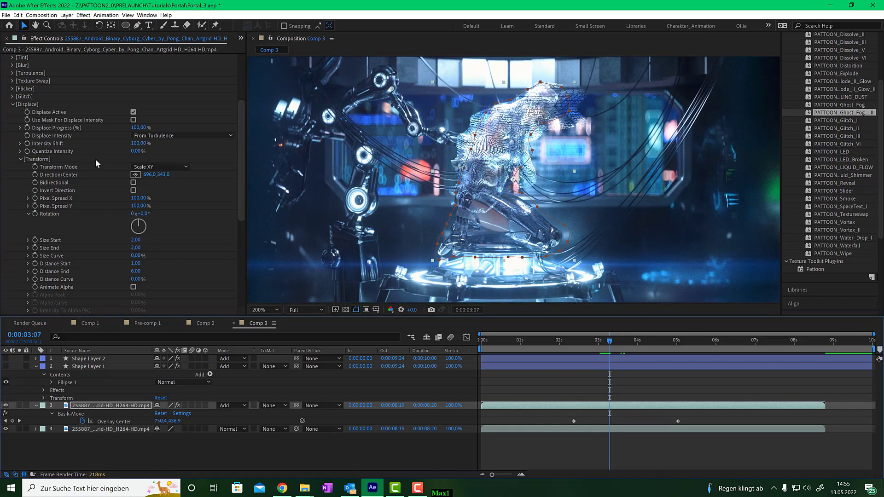
scroll(96, 156, "up", 3)
scroll(96, 156, "up", 2)
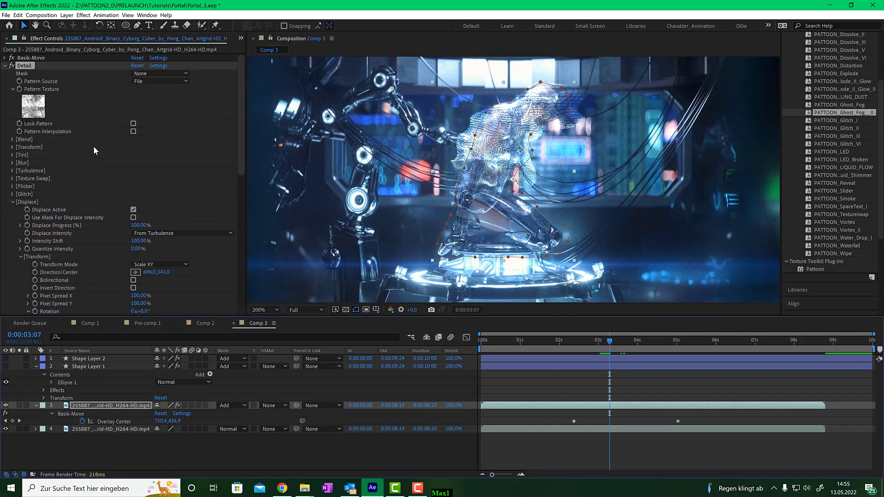
left_click(4, 58)
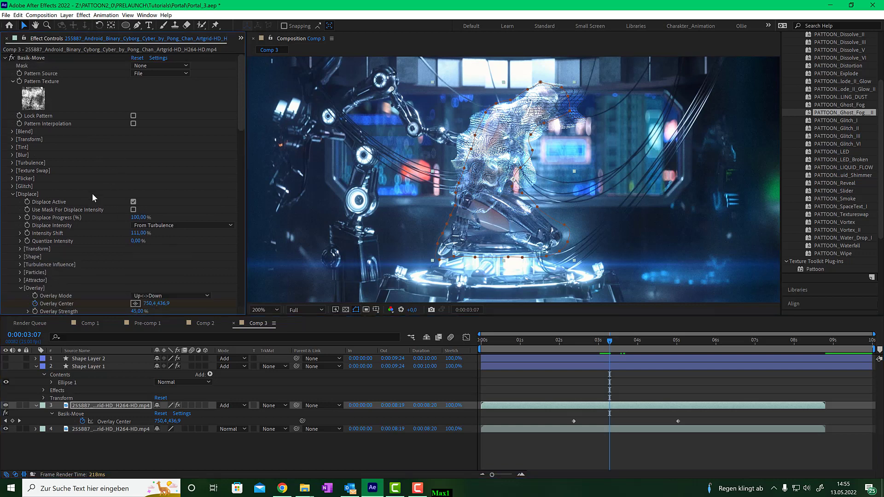
scroll(123, 257, "down", 2)
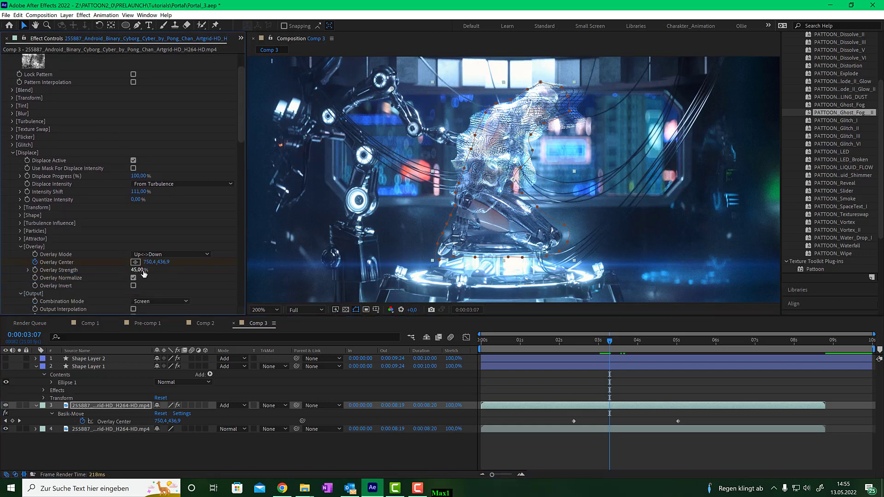
left_click_drag(135, 272, 191, 266)
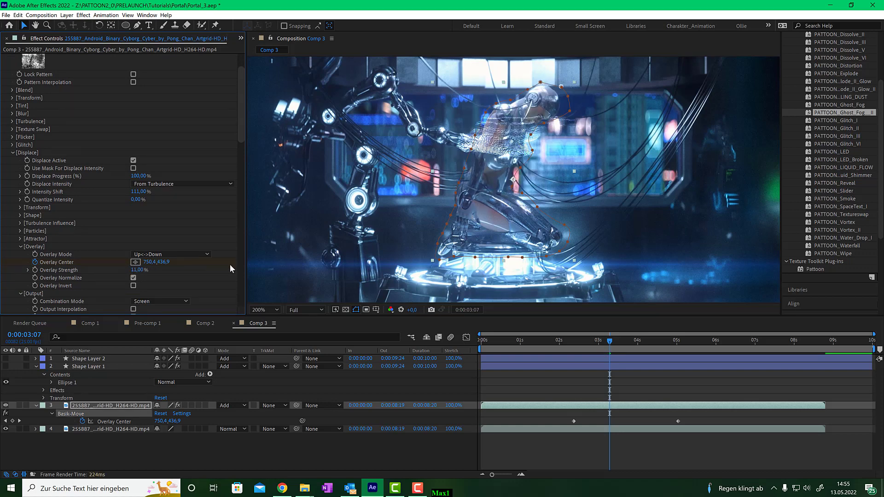
mouse_move(611, 343)
left_mouse_down()
mouse_move(657, 341)
mouse_move(608, 343)
mouse_move(625, 345)
left_mouse_up()
scroll(73, 141, "up", 3)
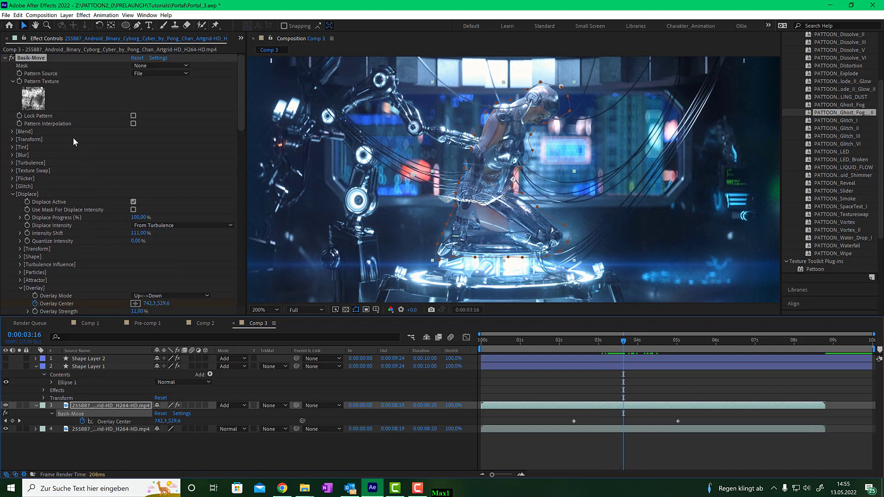
Collapse the Basik-Move and Detail settings and turn off the masked copy's Fast Box Blur at 0:00:03:18
left_click(6, 59)
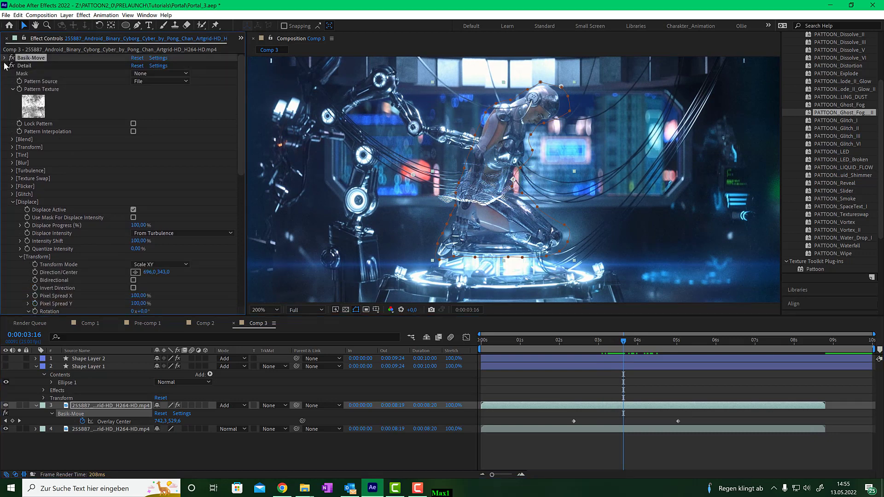
left_click(6, 66)
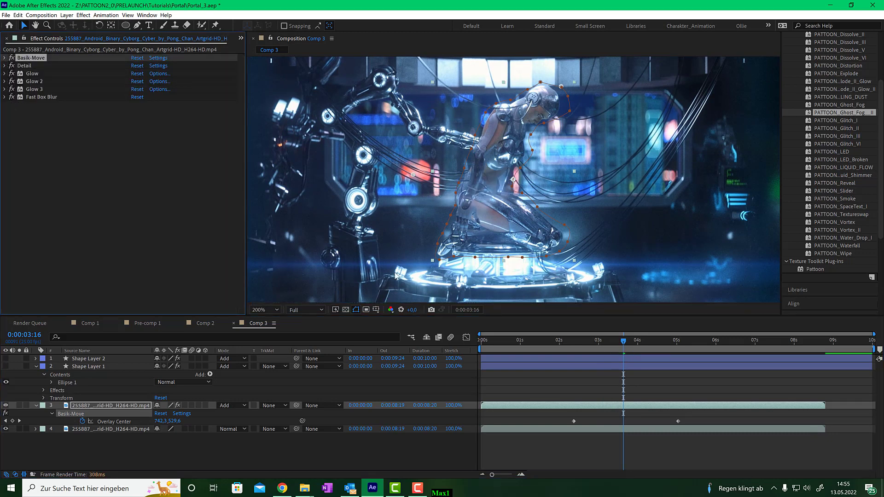
mouse_move(629, 343)
left_mouse_down()
mouse_move(652, 344)
mouse_move(629, 346)
left_mouse_up()
left_click(15, 114)
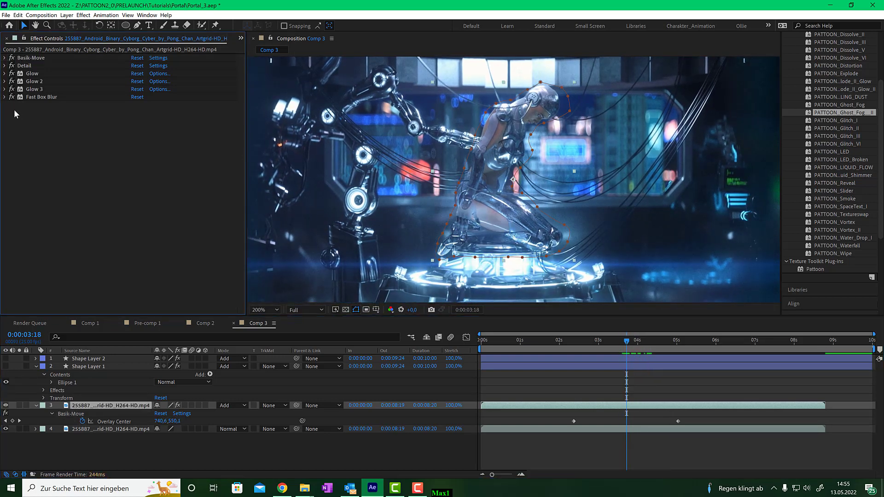
left_click(12, 96)
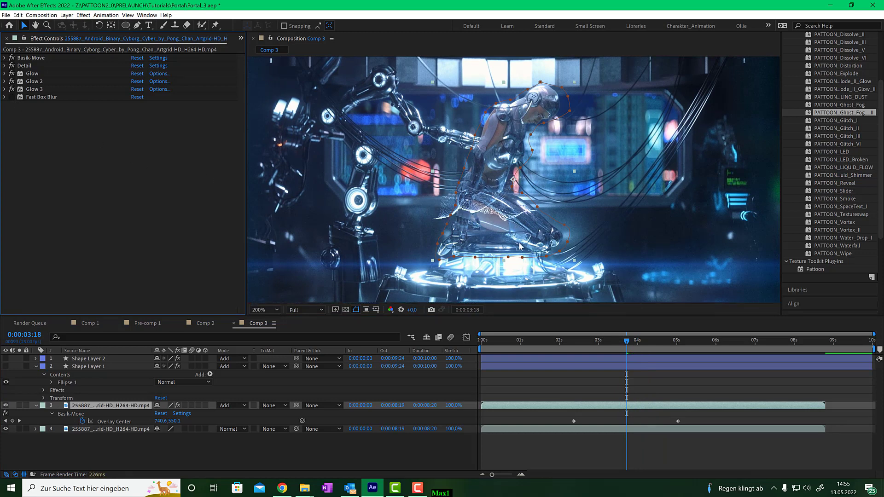
Find the Directional Blur effect and add it below Fast Box Blur on the masked copy
scroll(838, 110, "up", 4)
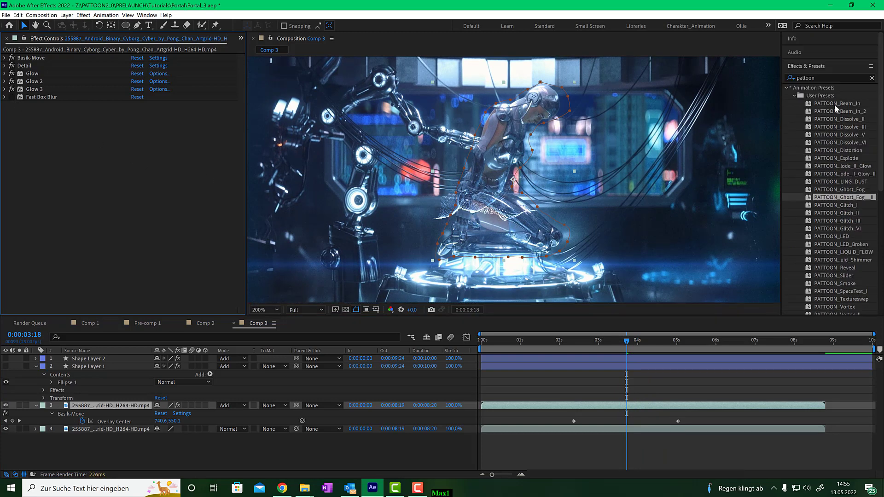
left_click(819, 79)
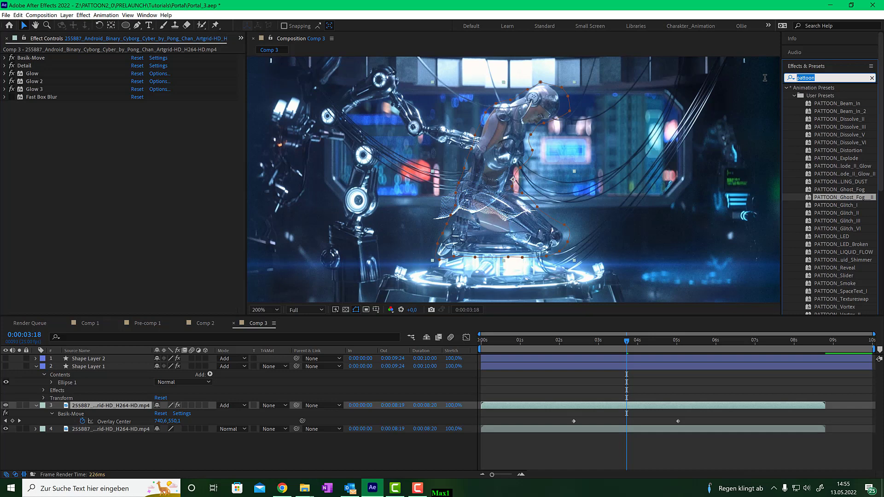
type("direc")
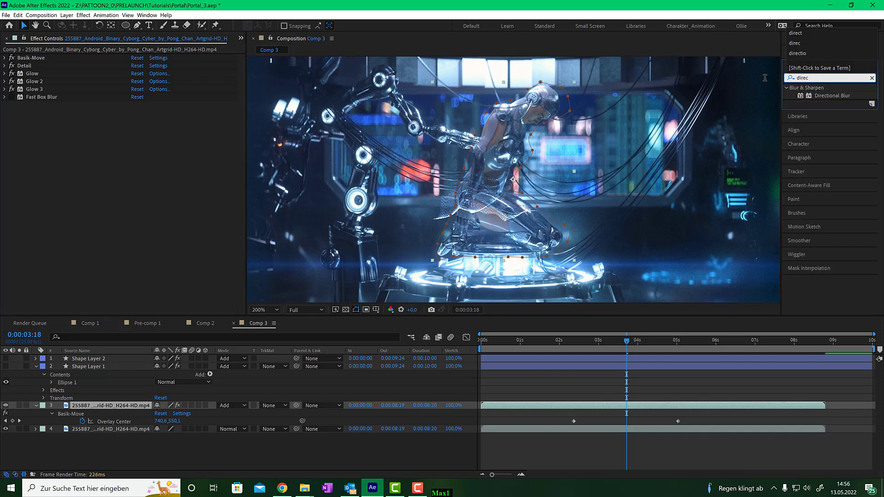
left_click(819, 95)
left_click_drag(818, 95, 98, 148)
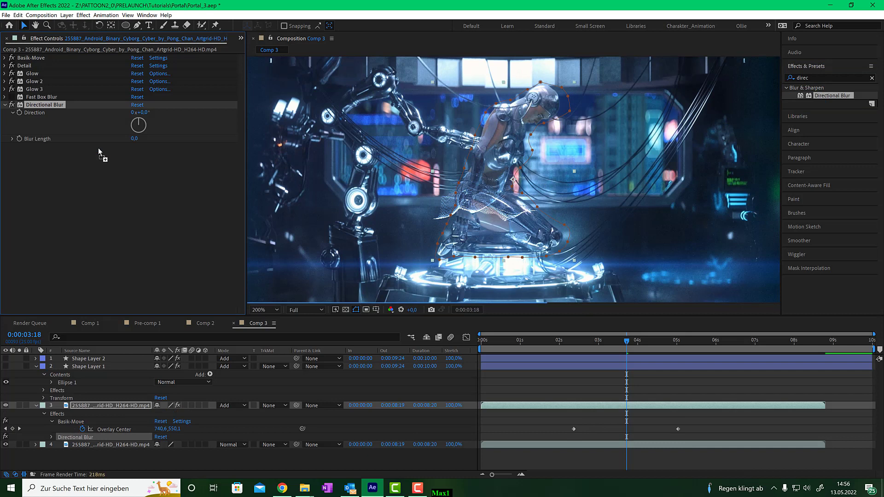
Try a Directional Blur length of 50, then set it to 30 and inspect the cyborg up close
left_click(134, 139)
type("50")
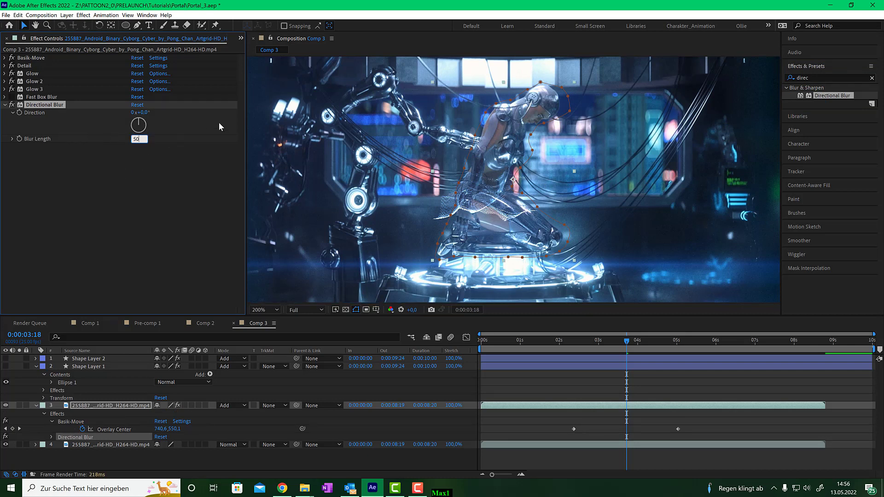
key("Return")
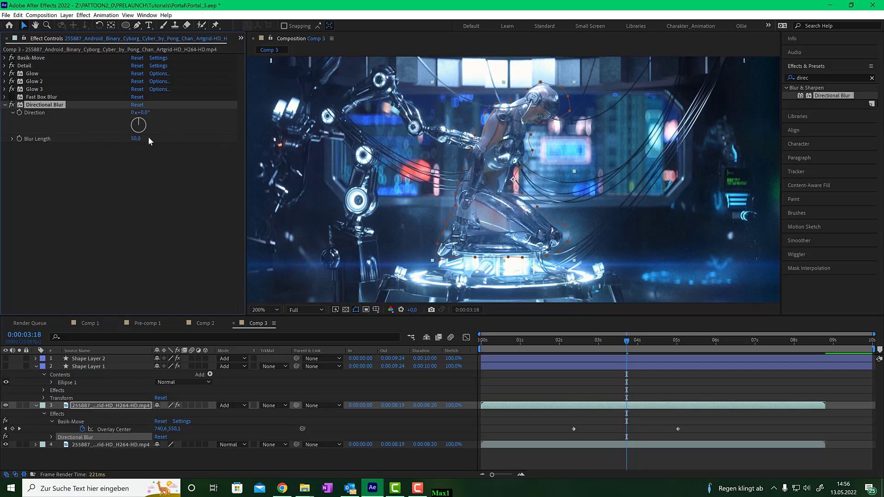
left_click(136, 138)
type("30")
key("Return")
scroll(505, 221, "up", 2)
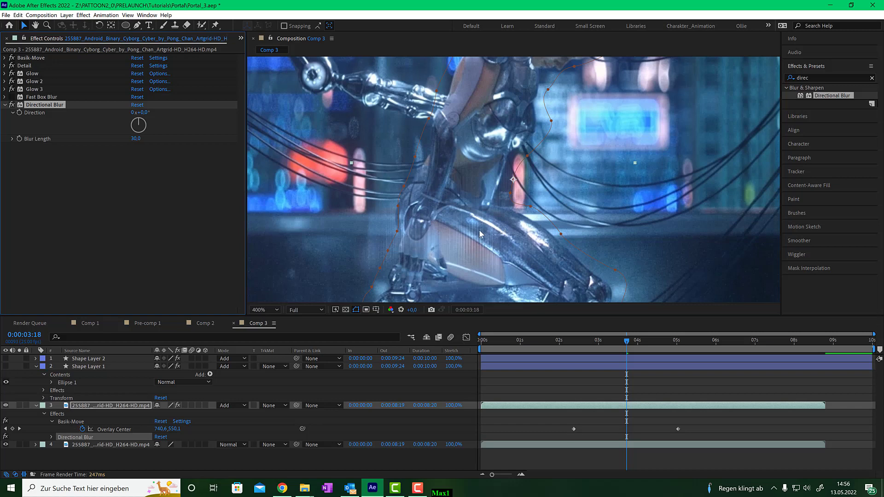
scroll(481, 232, "down", 1)
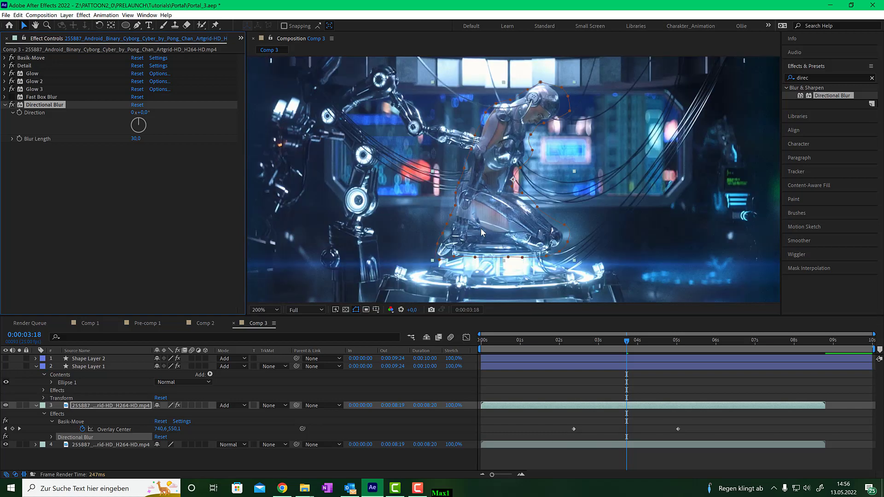
Set the Detail effect's displacement Size End and Size Start to 4 and check the dissolve between 0:00:04:01 and 0:00:03:18
left_click(4, 66)
scroll(118, 205, "down", 5)
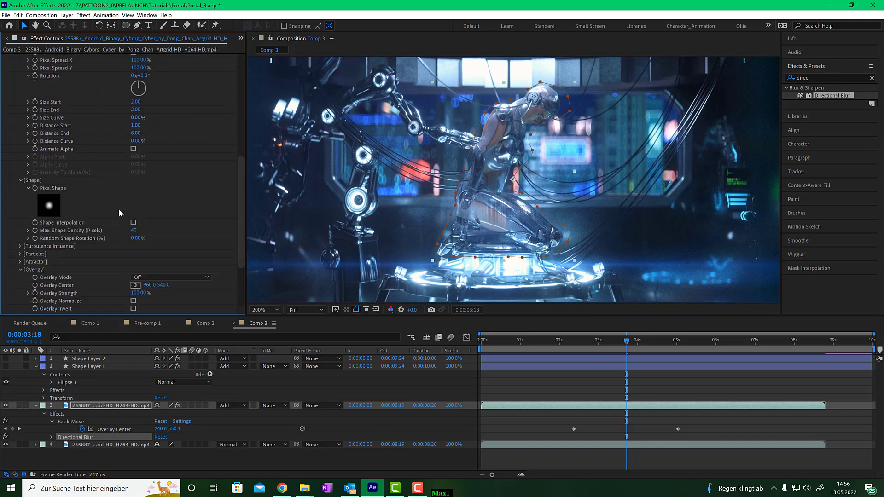
scroll(118, 212, "down", 2)
scroll(141, 197, "up", 3)
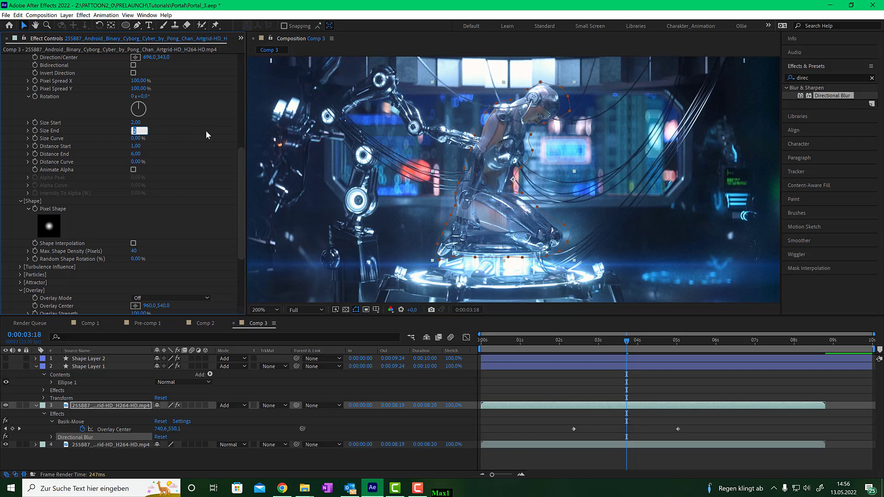
type("4")
key("Return")
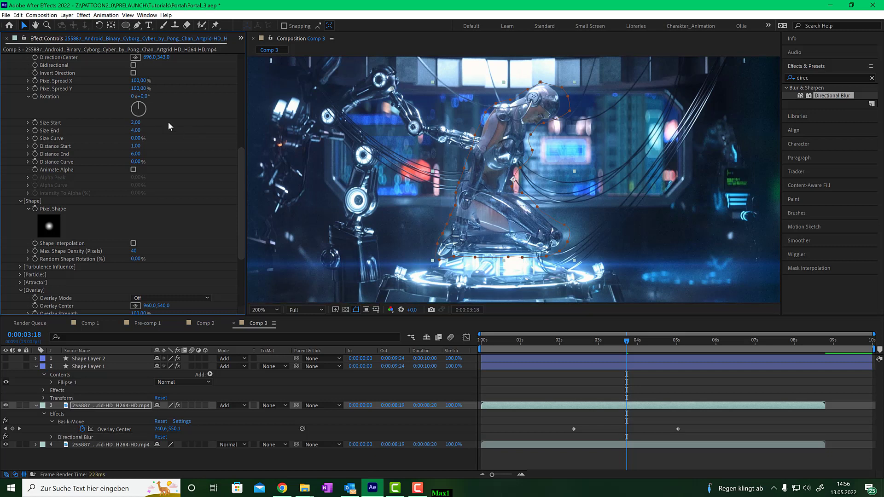
left_click(136, 123)
type("4")
key("Return")
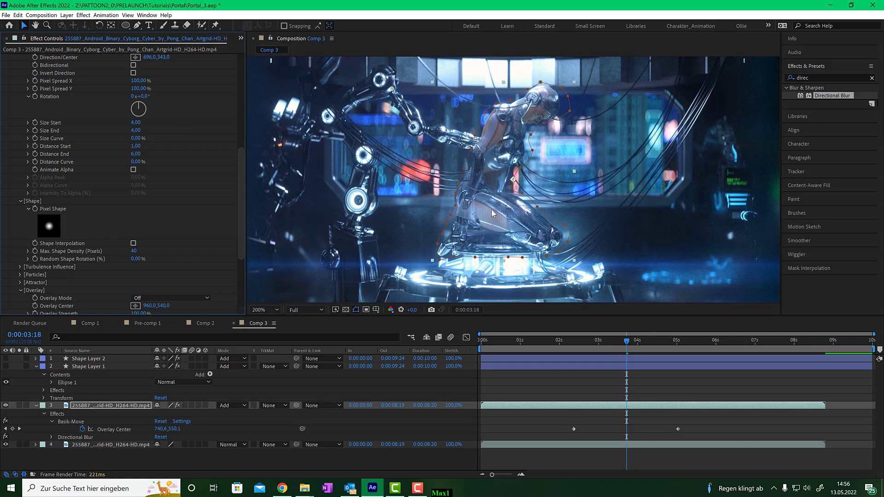
left_click(637, 344)
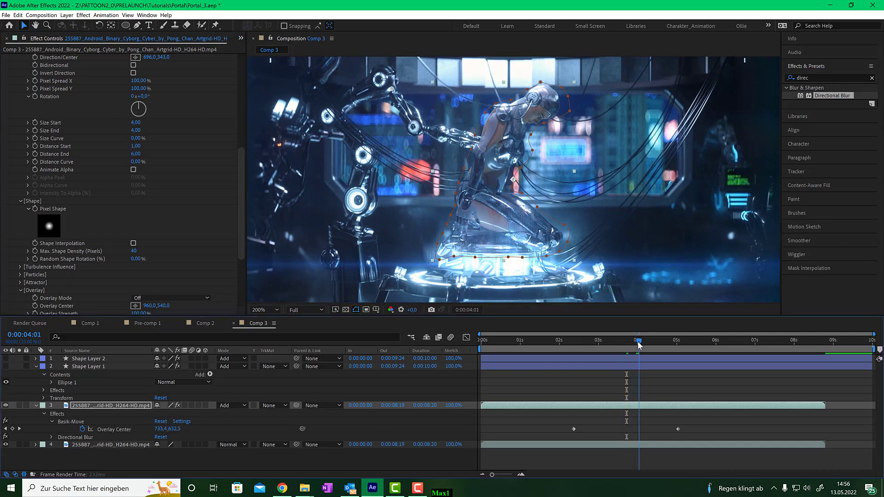
mouse_move(637, 343)
left_mouse_down()
mouse_move(594, 338)
mouse_move(640, 338)
mouse_move(627, 339)
left_mouse_up()
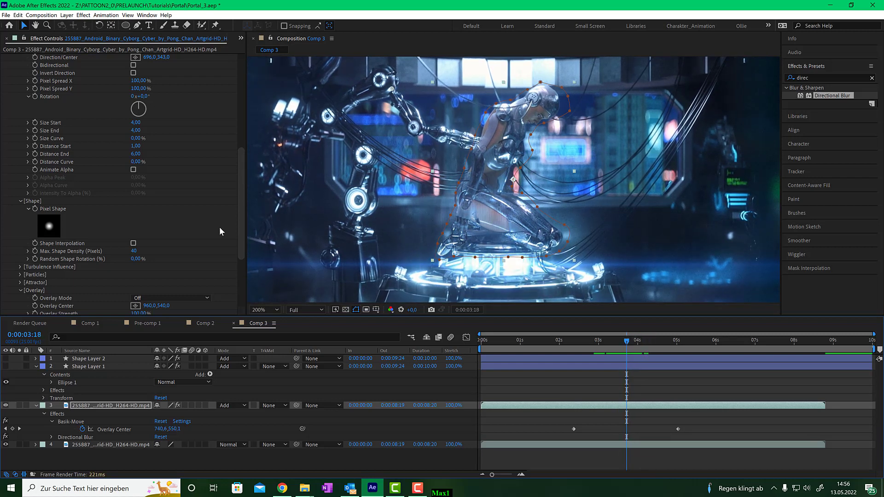
Set the Basik-Move effect's Overlay Strength to 30% and check the dissolve back to 0:00:03:11
scroll(101, 180, "up", 8)
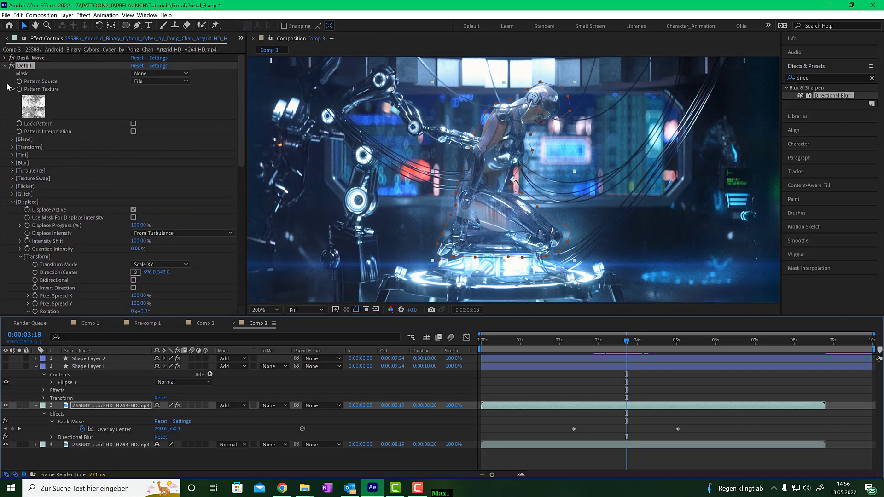
left_click(6, 66)
left_click(5, 58)
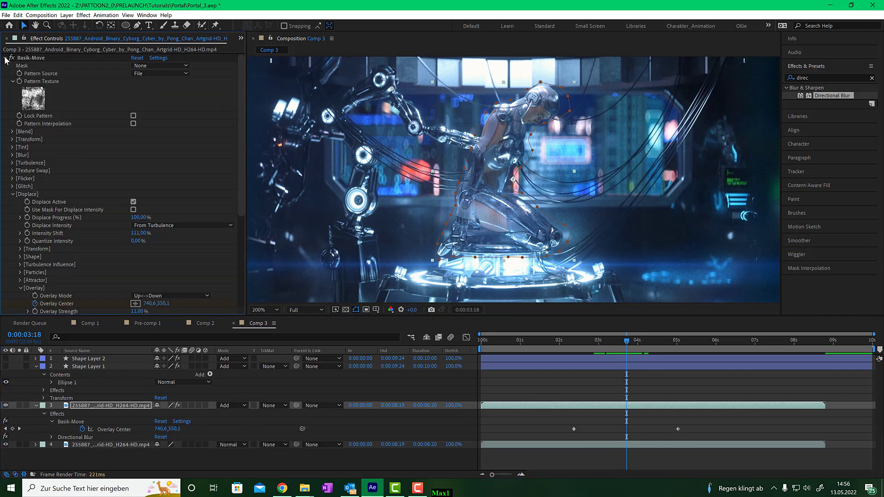
scroll(120, 240, "down", 5)
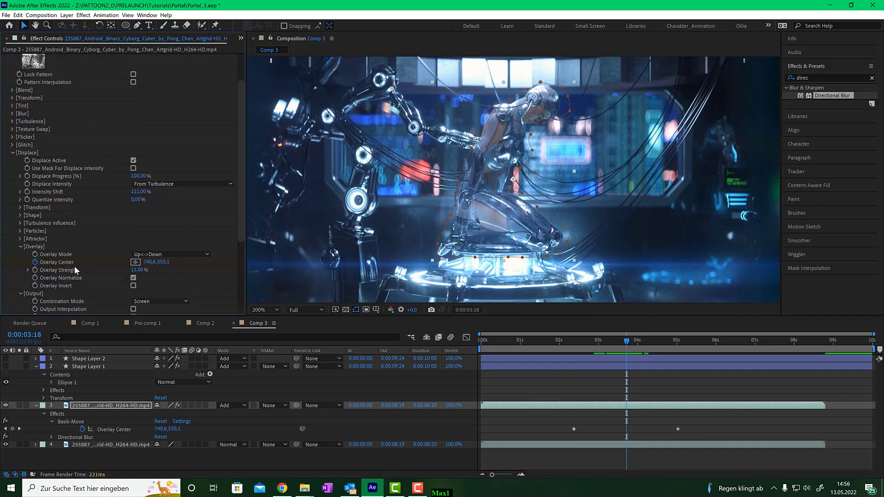
left_click(137, 270)
type("30")
key("Return")
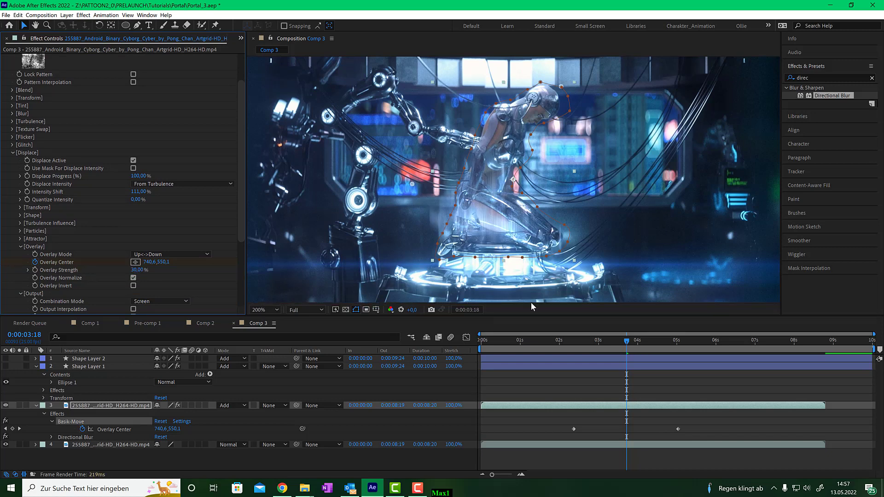
mouse_move(626, 342)
left_mouse_down()
mouse_move(584, 345)
mouse_move(670, 346)
mouse_move(595, 346)
mouse_move(633, 346)
mouse_move(616, 349)
left_mouse_up()
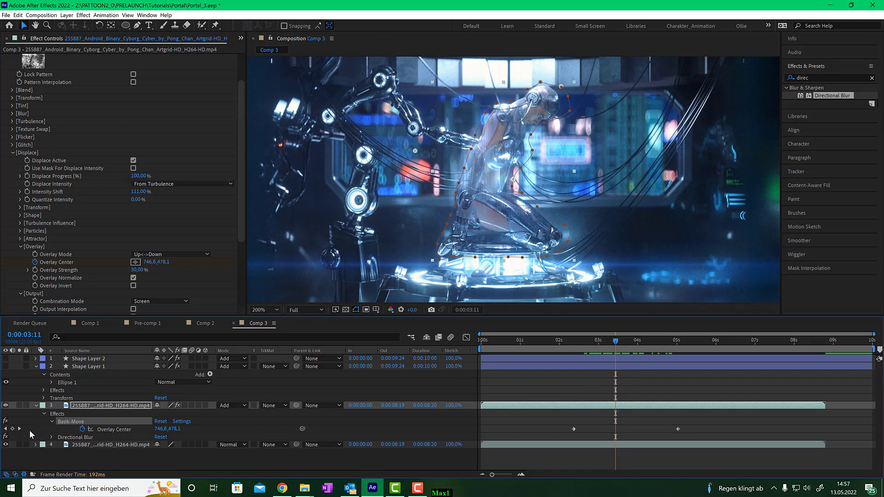
Collapse the masked copy's layer properties, make both shape layers visible again, and show the whole composition at 100%
left_click(36, 405)
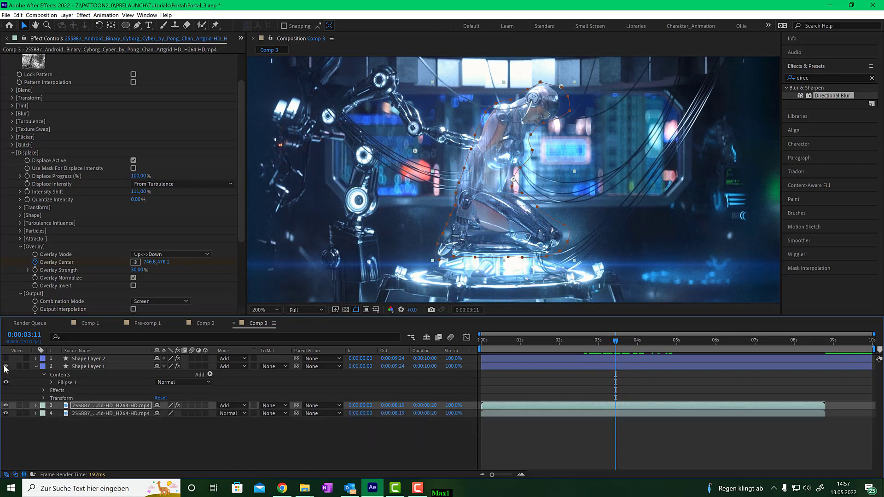
left_click_drag(6, 365, 6, 358)
left_click_drag(617, 346, 541, 344)
key("comma")
Preview the portal and dissolve together from 0:00:02:19, and examine the frames around 0:00:03:10 to 0:00:03:13
key("space")
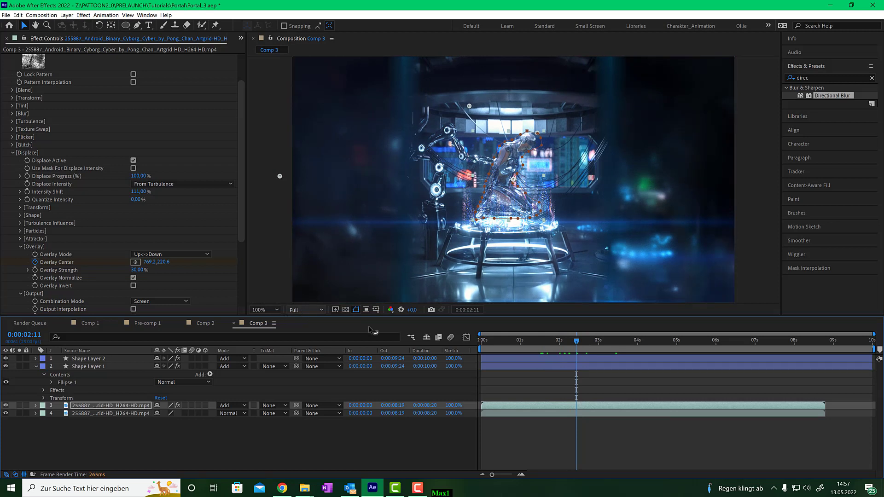
left_click_drag(576, 342, 591, 348)
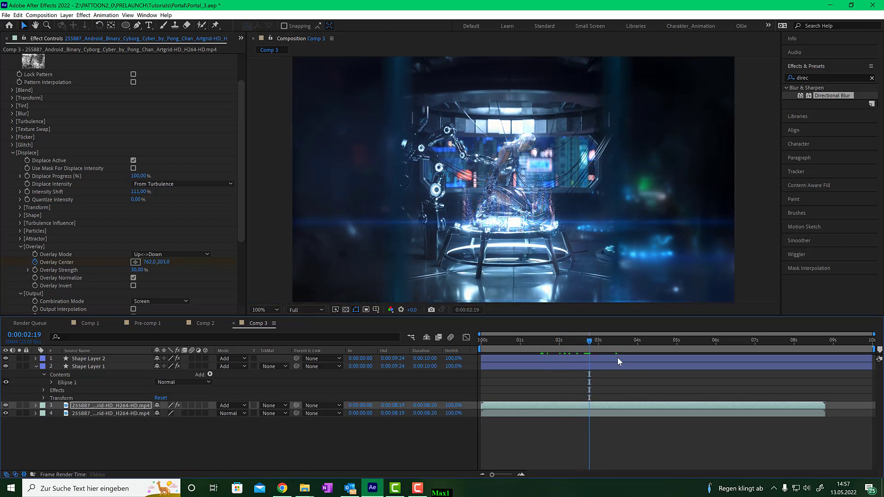
key("space")
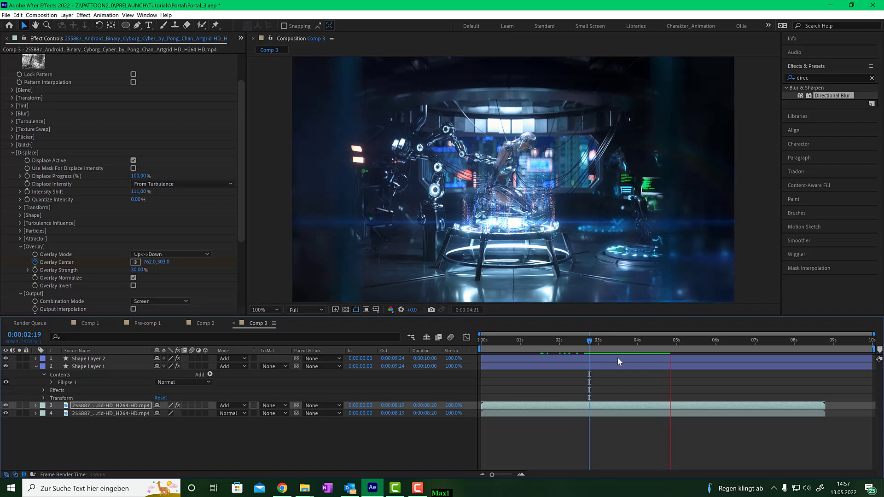
left_click(645, 342)
left_click_drag(633, 343, 614, 346)
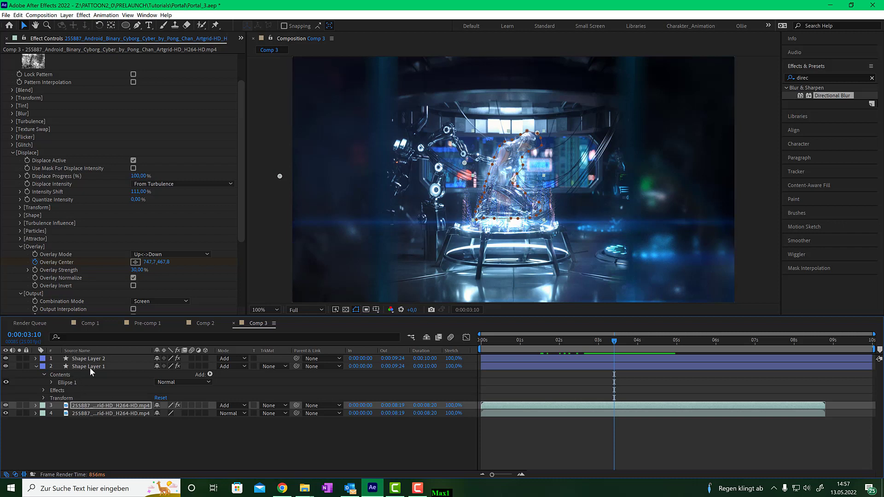
left_click(618, 343)
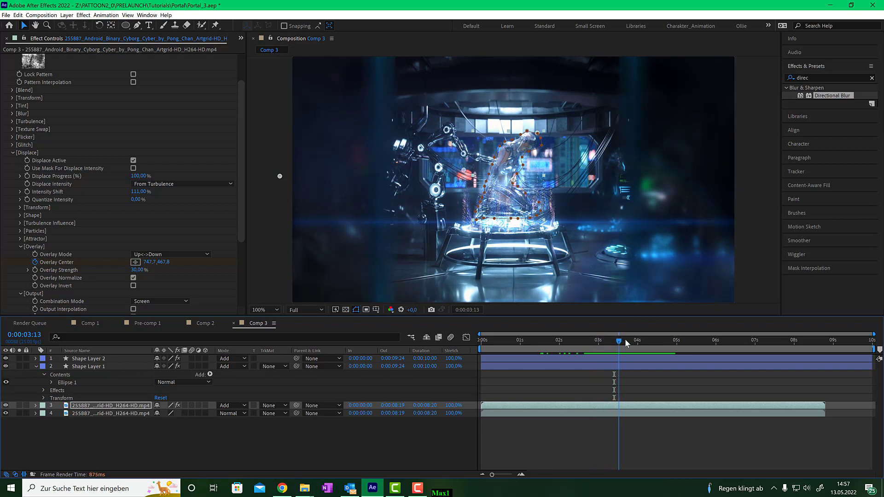
Solo Shape Layer 2, preview its particles on their own, and move the current time to 0:00:04:02
mouse_move(625, 343)
left_mouse_down()
mouse_move(638, 341)
mouse_move(629, 342)
left_mouse_up()
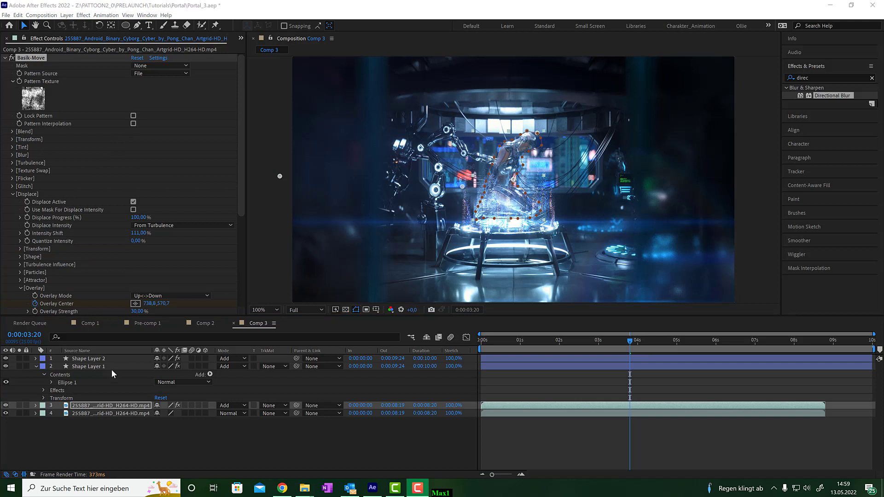
left_click(103, 358)
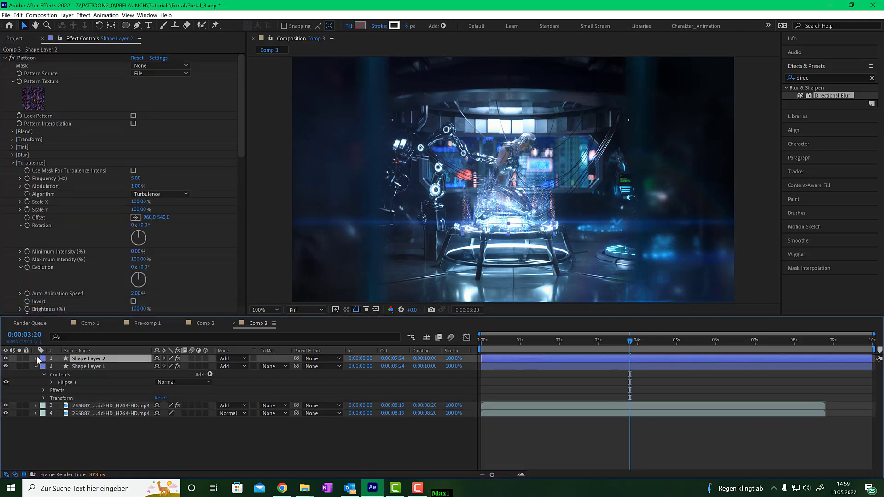
left_click(19, 358)
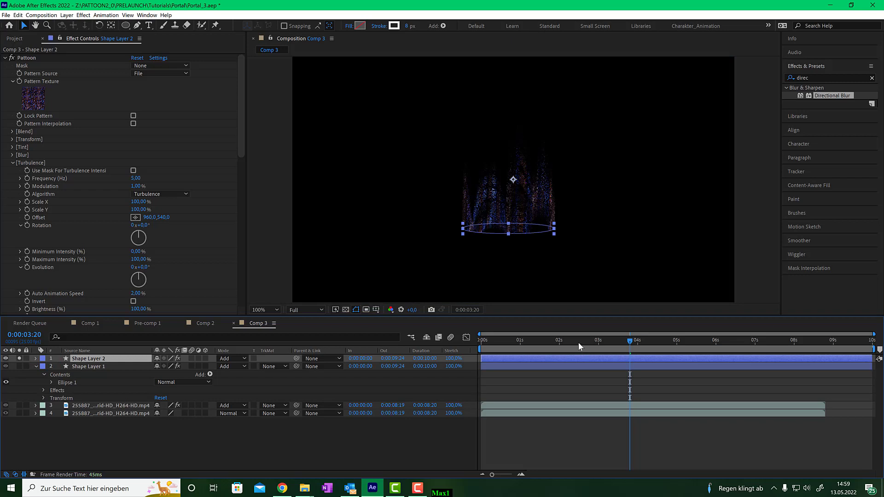
key("space")
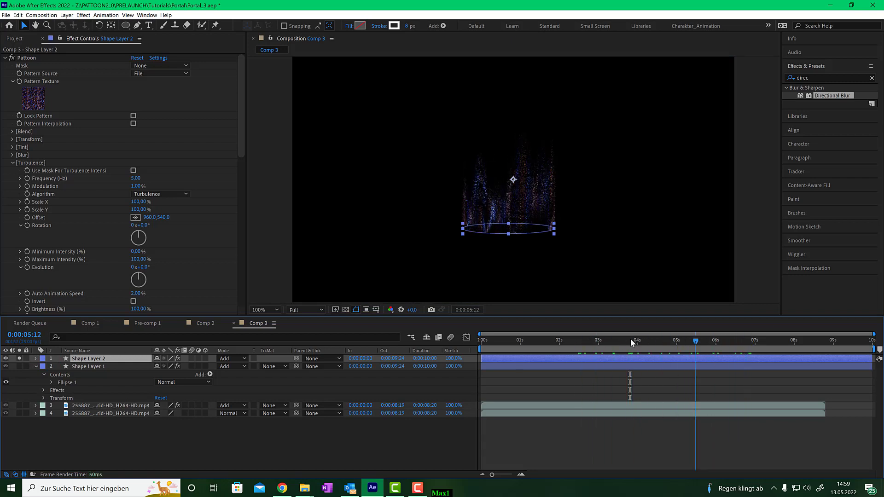
mouse_move(630, 339)
left_mouse_down()
mouse_move(539, 338)
mouse_move(666, 335)
mouse_move(640, 336)
left_mouse_up()
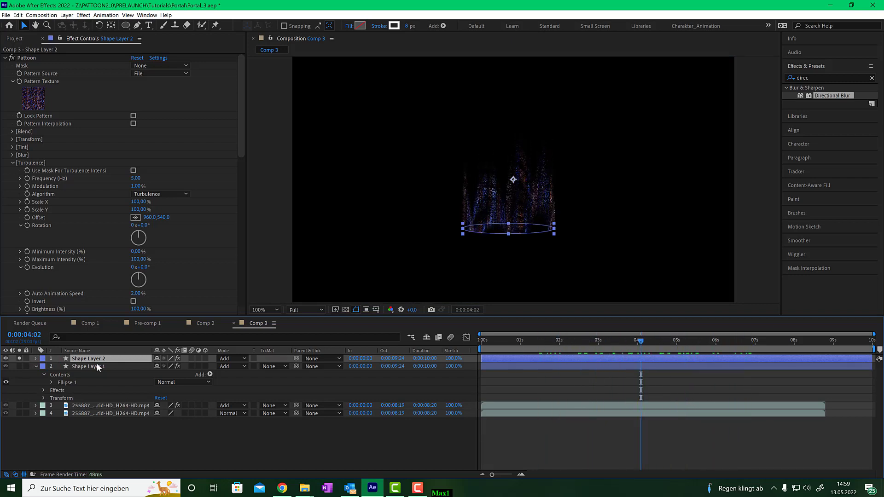
Duplicate Shape Layer 2 and rename the copy as Fog
key("ctrl+d")
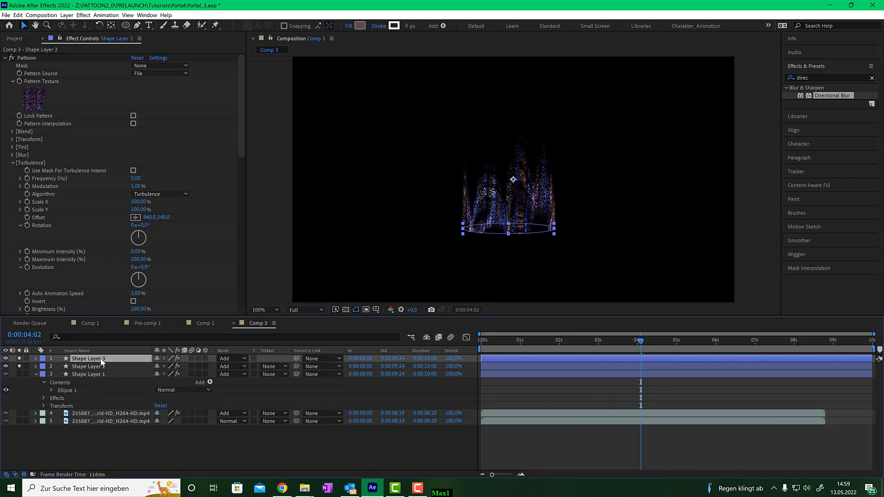
right_click(103, 362)
left_click(120, 346)
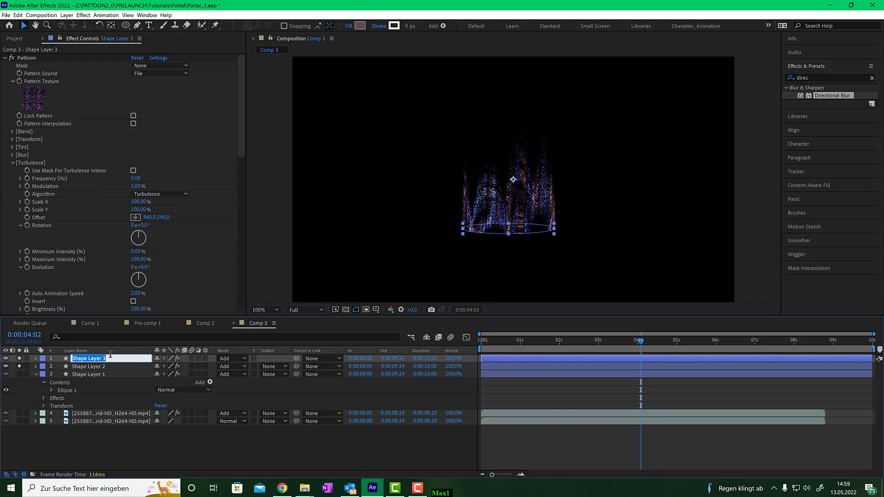
type("Fog")
key("Return")
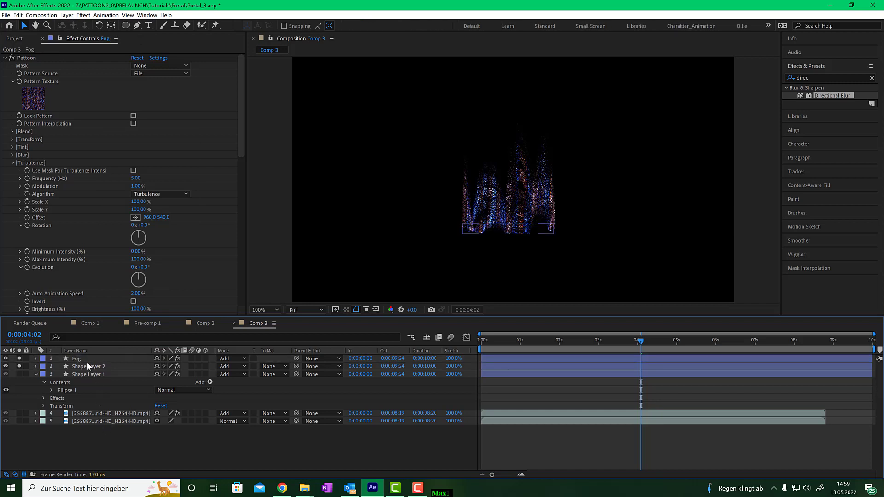
Collapse the Pattoon settings on the Fog layer and add a Fast Box Blur effect to it
left_click(92, 359)
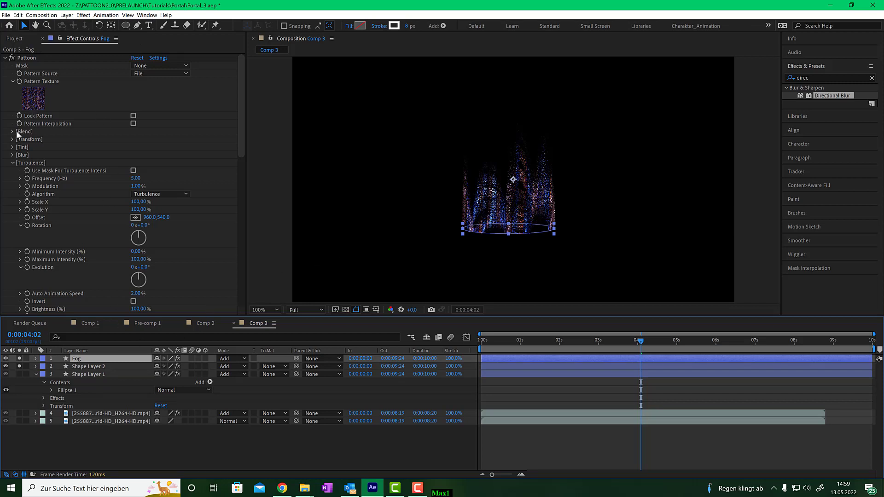
left_click(13, 162)
left_click(13, 194)
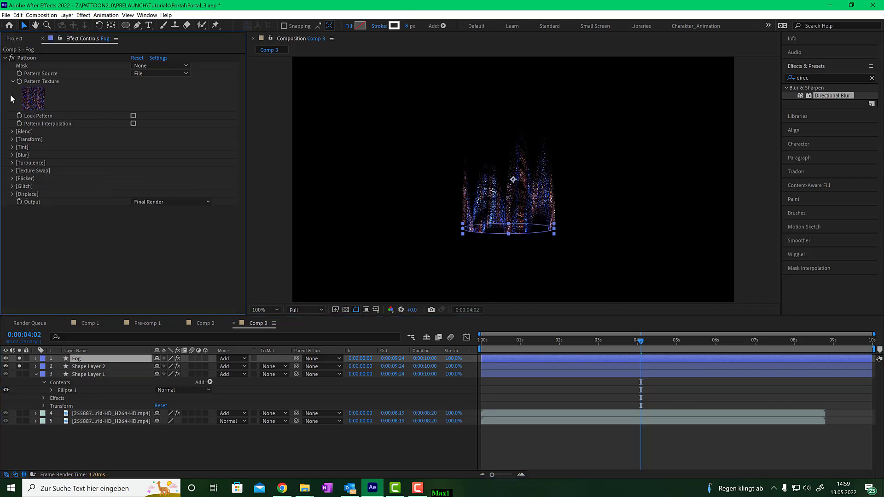
left_click(5, 58)
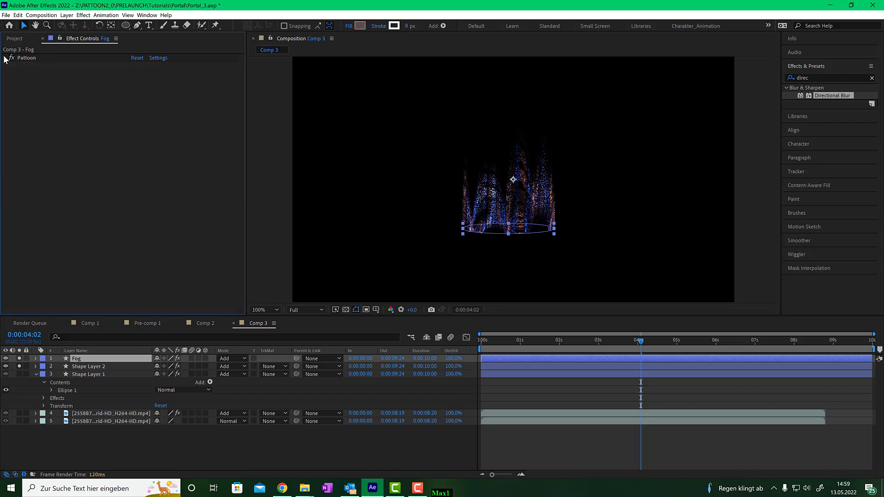
left_click(826, 77)
type("fast box")
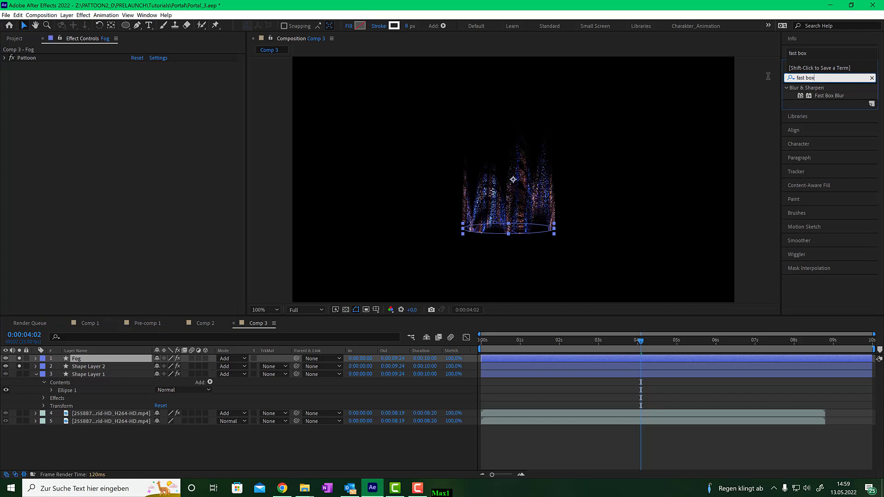
double_click(829, 95)
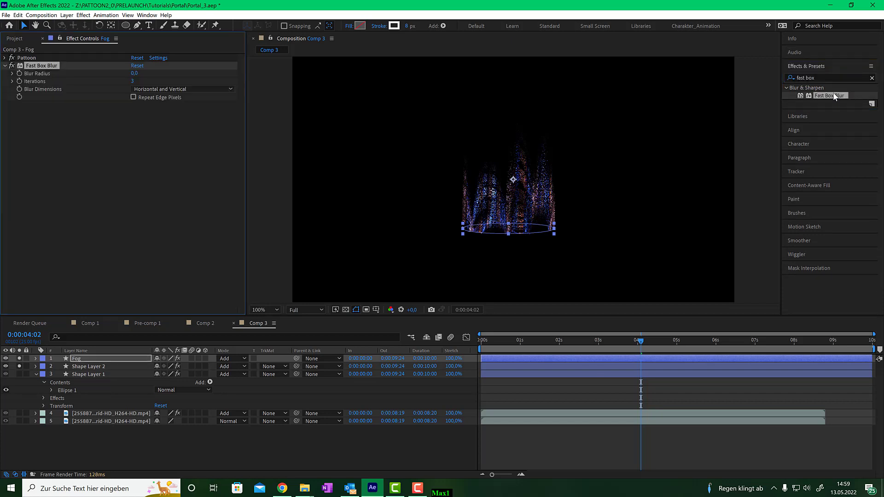
mouse_move(833, 96)
left_mouse_down()
mouse_move(686, 147)
mouse_move(534, 215)
mouse_move(842, 94)
left_mouse_up()
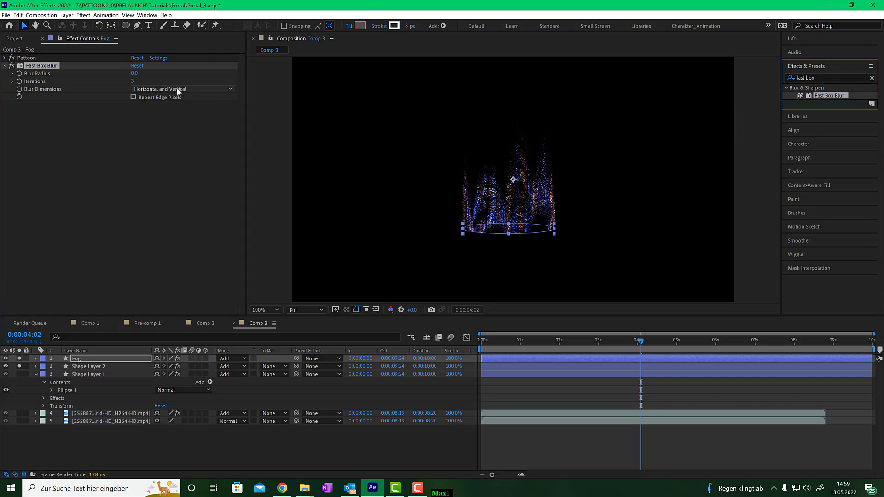
Set the Fog layer's Fast Box Blur to a Blur Radius of 4 and 25 Iterations
left_click(134, 74)
type("2")
key("Tab")
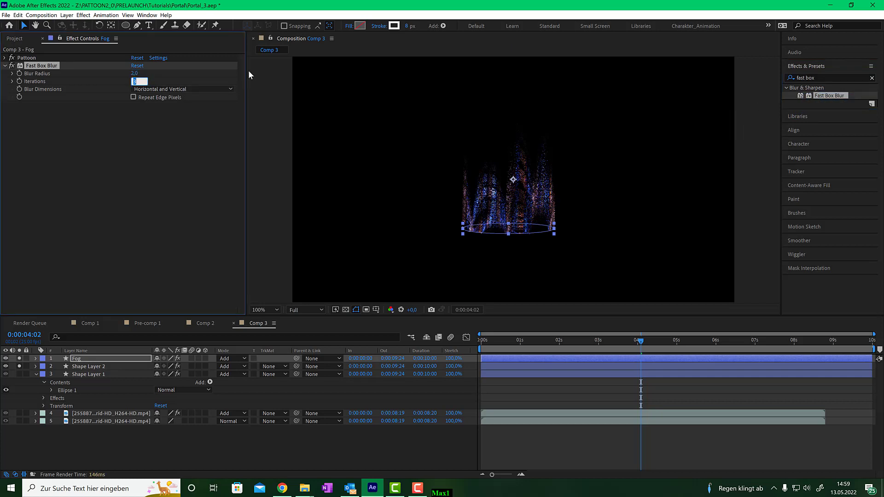
type("25")
key("Tab")
type("4")
key("Tab")
key("Return")
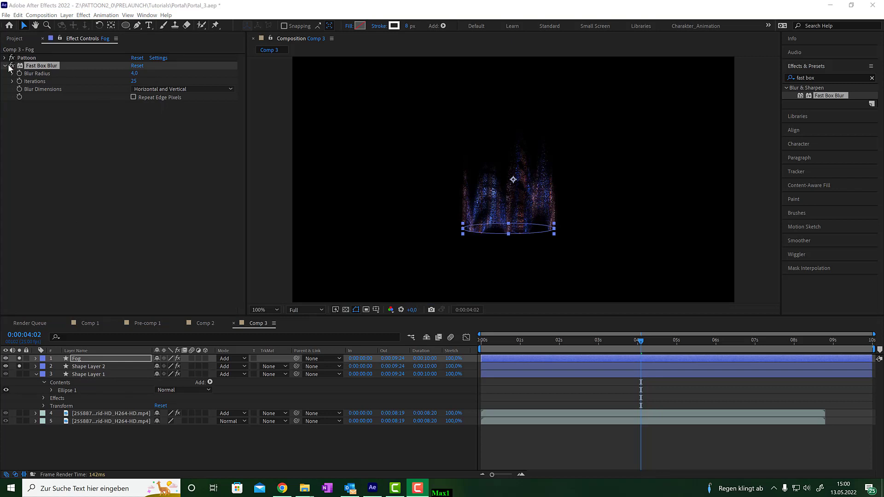
In the Fog layer's Pattoon displacement shape settings, set Max. Shape Density to 5 pixels and choose the third cloud texture as Pixel Shape
left_click(6, 66)
left_click(4, 58)
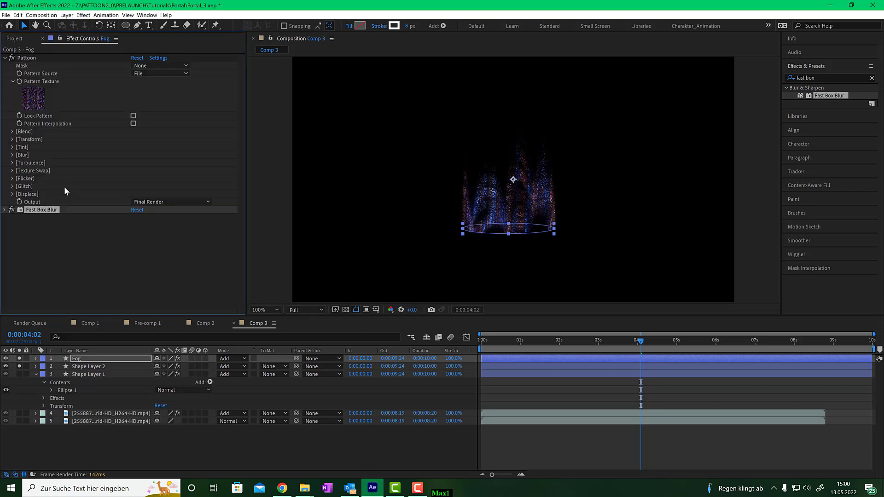
left_click(12, 194)
scroll(12, 195, "down", 5)
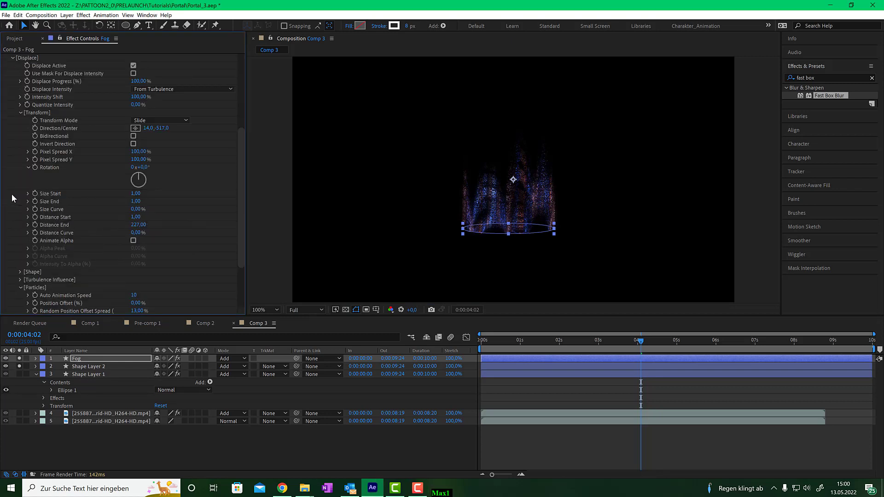
left_click(20, 272)
scroll(19, 270, "down", 2)
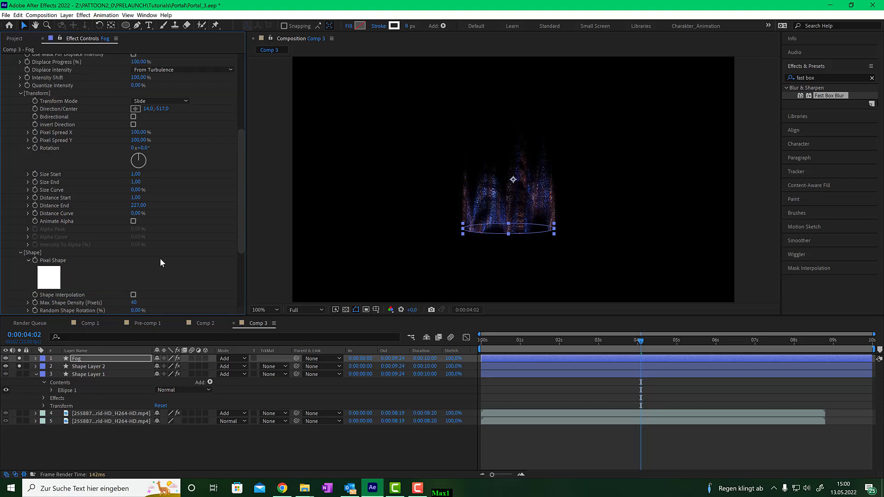
scroll(170, 257, "down", 2)
scroll(171, 258, "down", 1)
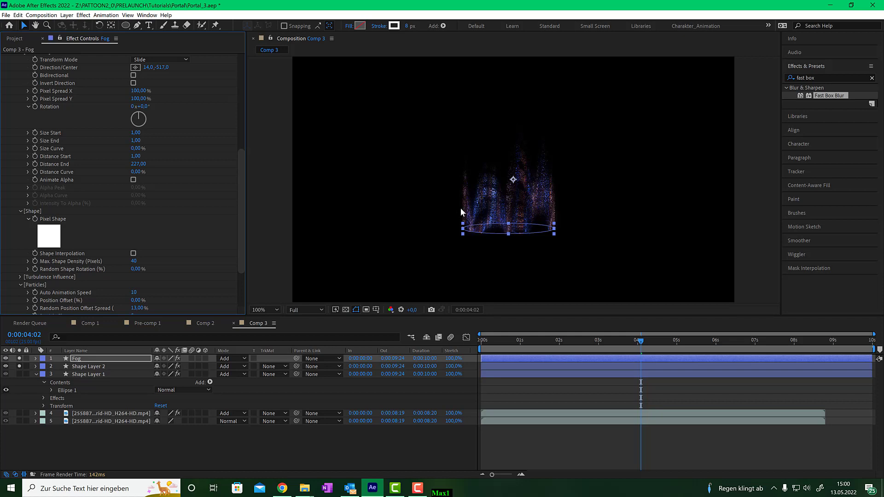
left_click(134, 261)
type("5")
key("Return")
left_click(58, 239)
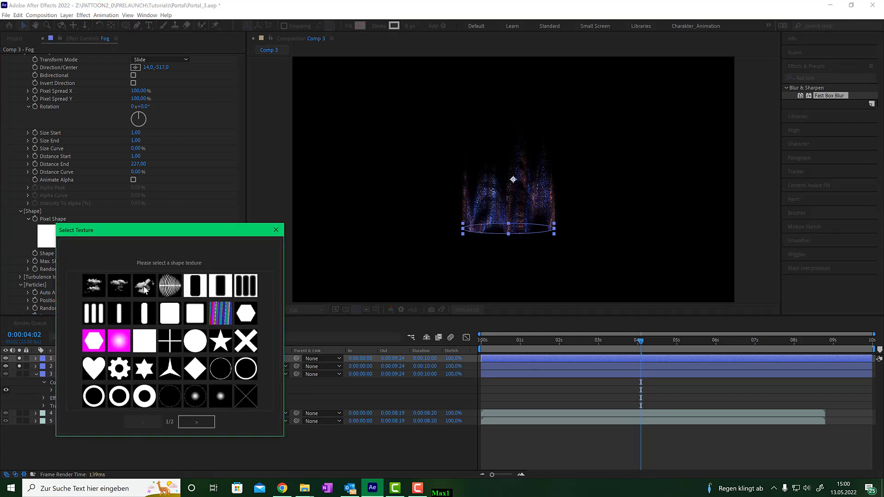
left_click(144, 288)
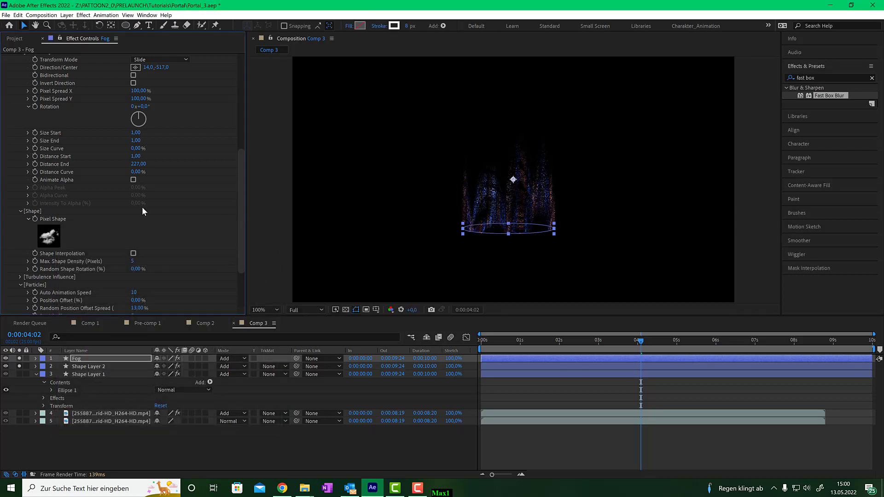
Set the Fog layer's displacement Size Start to 30 and Size End to 36
scroll(142, 211, "up", 3)
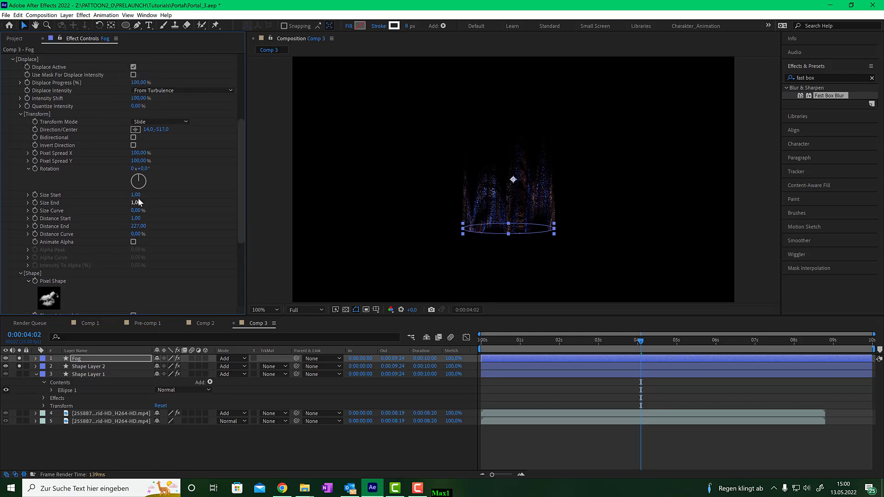
left_click_drag(138, 195, 142, 203)
left_click_drag(136, 196, 144, 202)
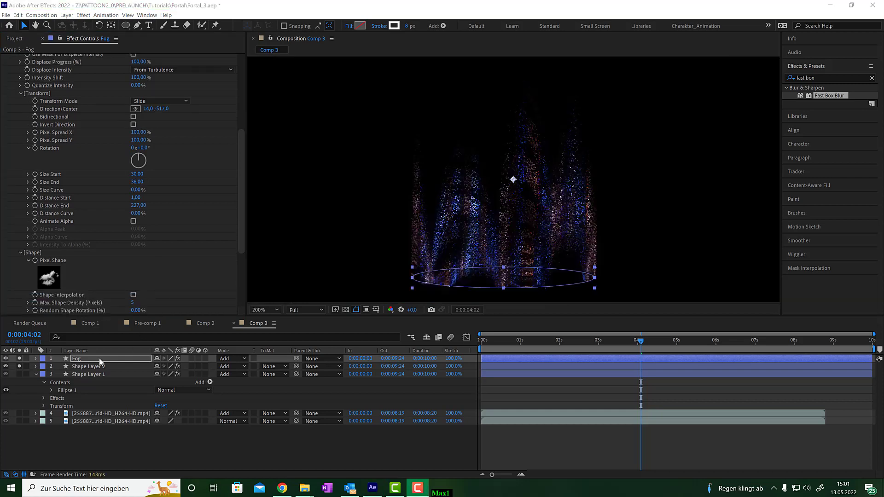
Unsolo Shape Layer 2, raise the Fog layer's Max. Shape Density to 21 pixels, and check the fog at 0:00:03:22
left_click(20, 366)
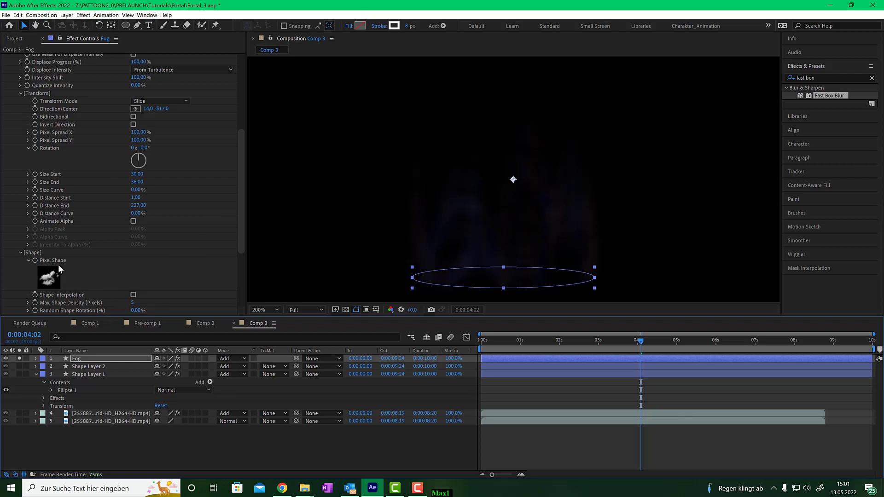
left_click_drag(132, 306, 139, 303)
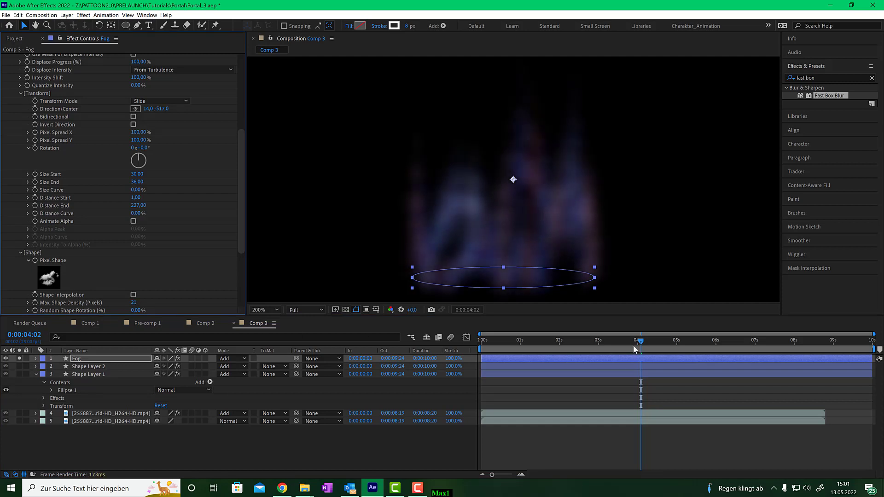
mouse_move(637, 344)
left_mouse_down()
mouse_move(504, 348)
mouse_move(649, 343)
mouse_move(634, 343)
left_mouse_up()
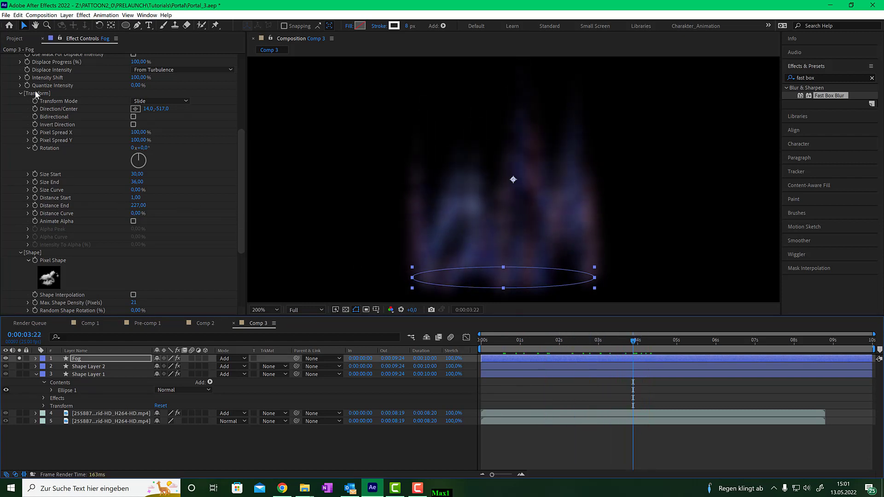
Reduce the Fog layer's displacement Distance End to 124 and check the fog back to 0:00:02:01
scroll(35, 90, "up", 3)
scroll(74, 175, "down", 1)
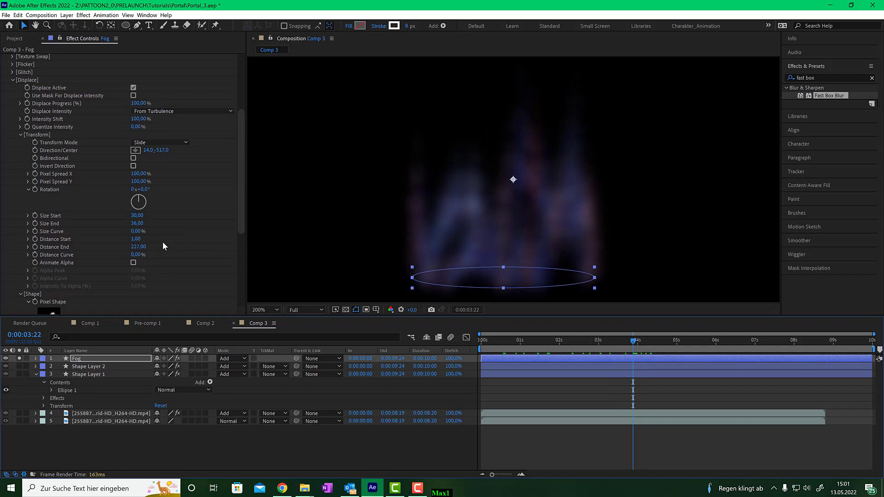
left_click_drag(139, 251, 94, 252)
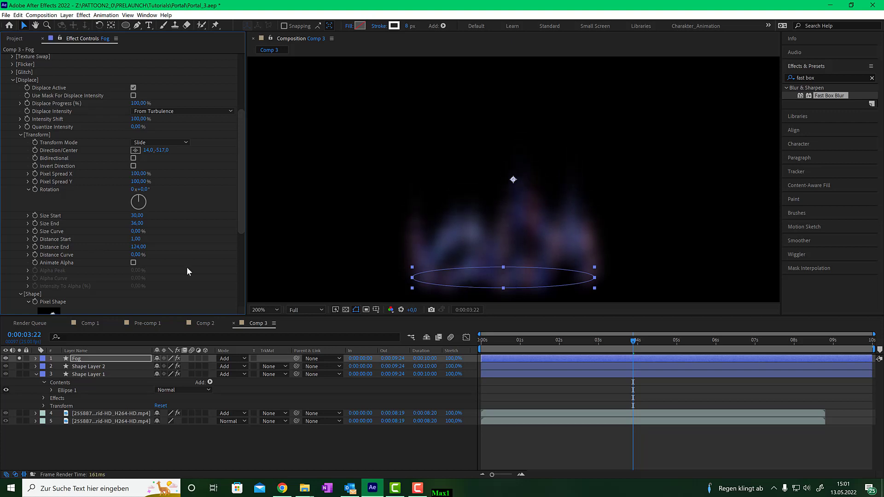
left_click_drag(633, 343, 561, 340)
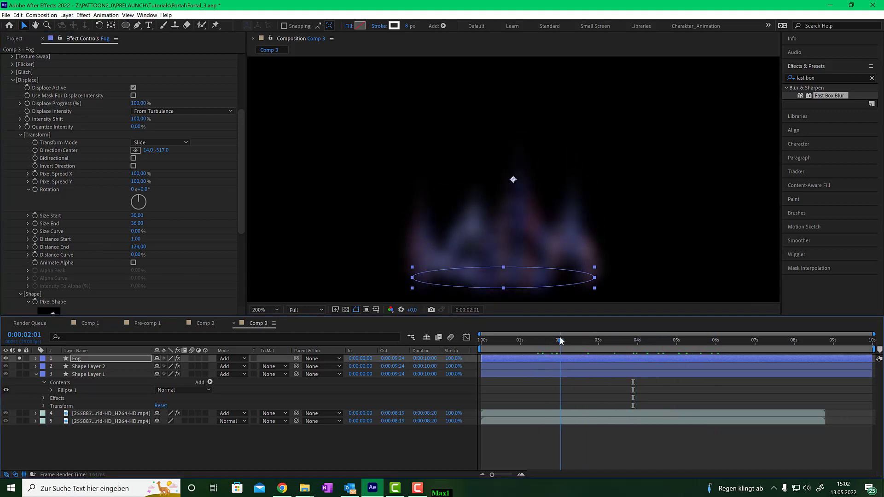
Set the Fog layer's Random Position Offset Spread to 57% and Particle Elements to 6, dismissing the mail notification
scroll(181, 244, "down", 5)
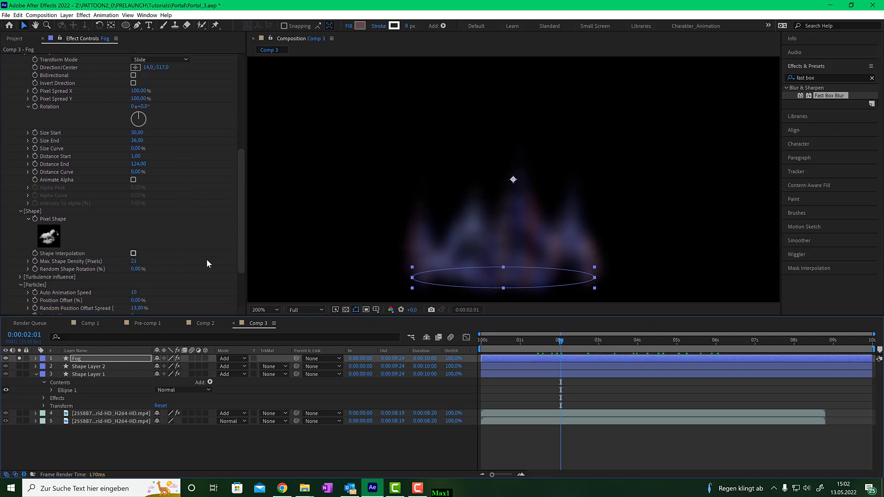
scroll(203, 251, "down", 3)
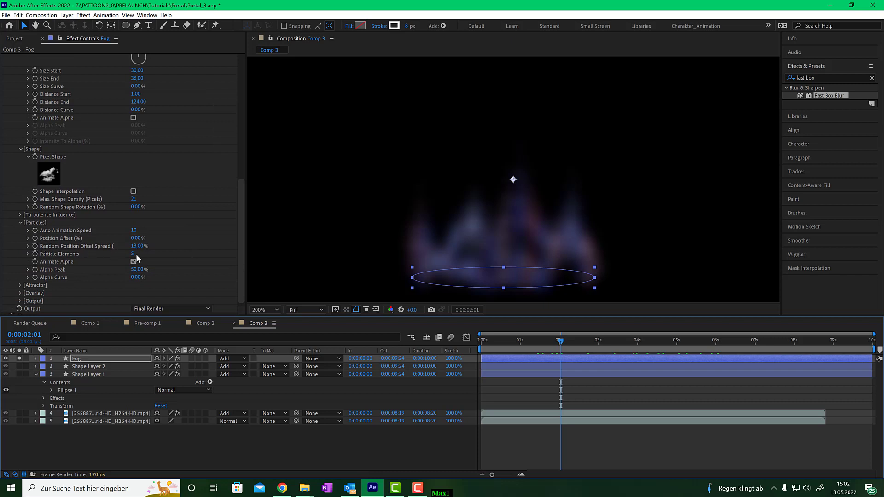
left_click_drag(137, 248, 141, 247)
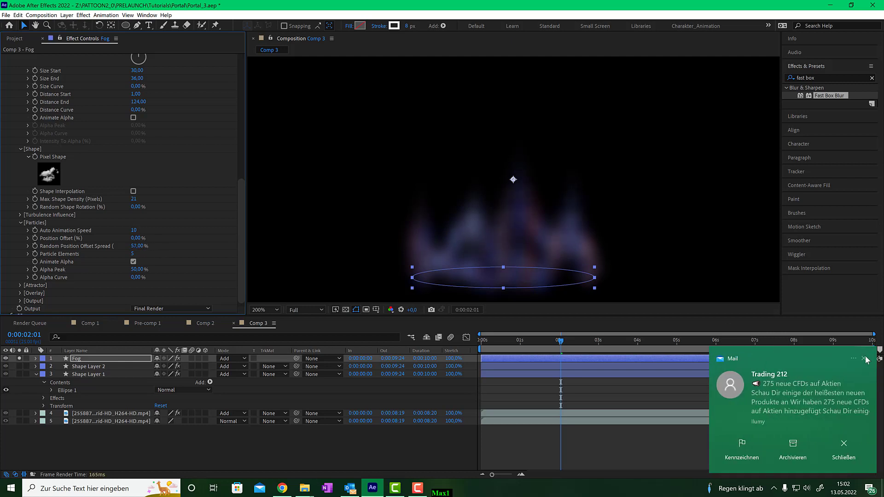
left_click(863, 358)
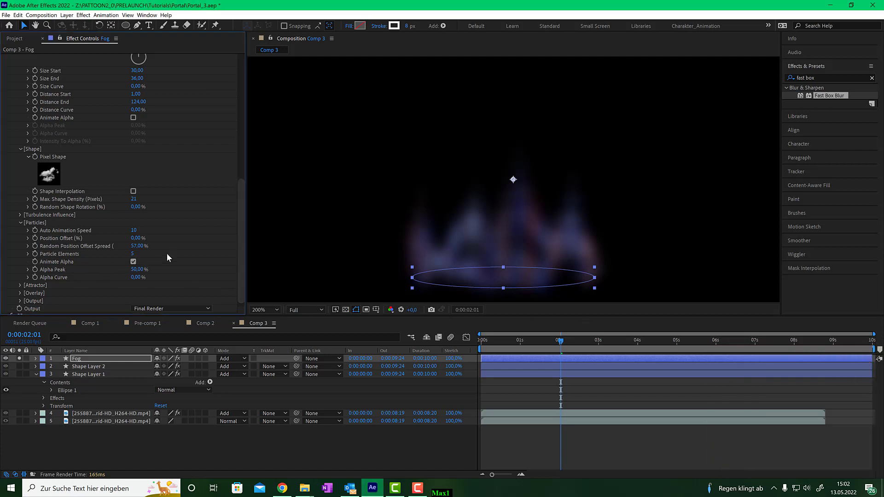
left_click(133, 254)
type("6")
key("Return")
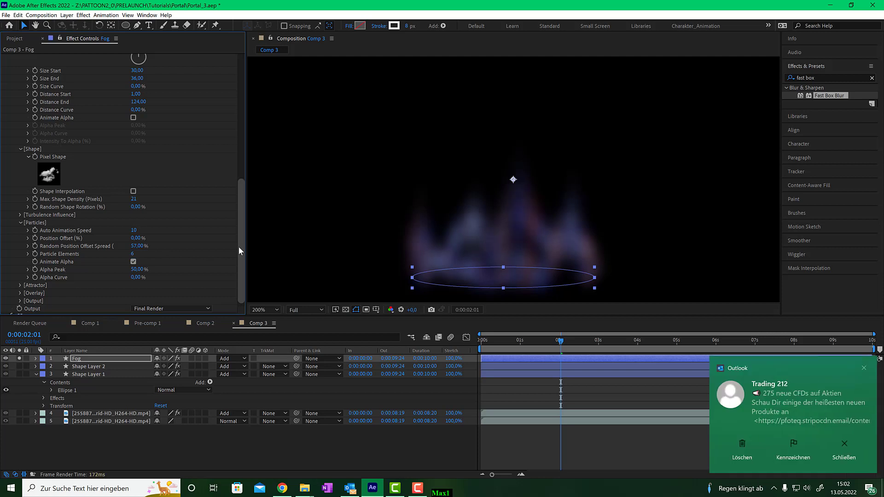
Set the Fog layer's displacement Size Start to 79 and Size End to 70, and check the fog at 0:00:02:15
left_click(864, 369)
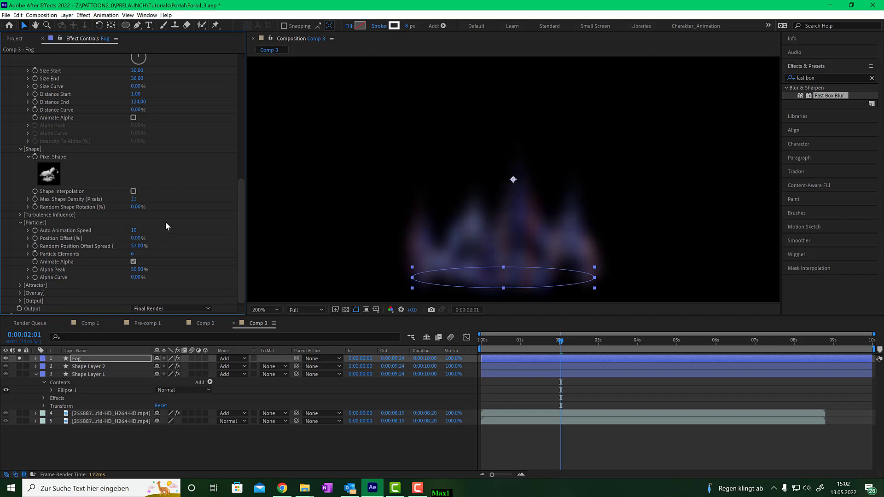
scroll(166, 222, "up", 4)
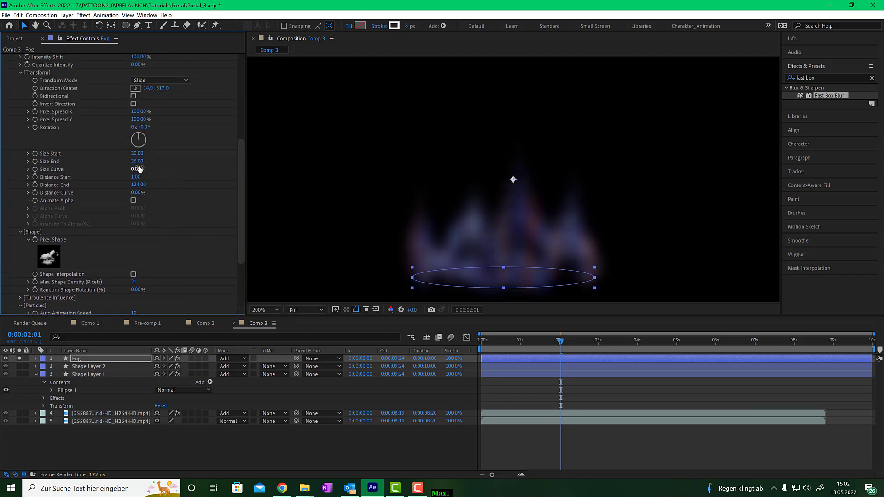
left_click_drag(140, 162, 164, 156)
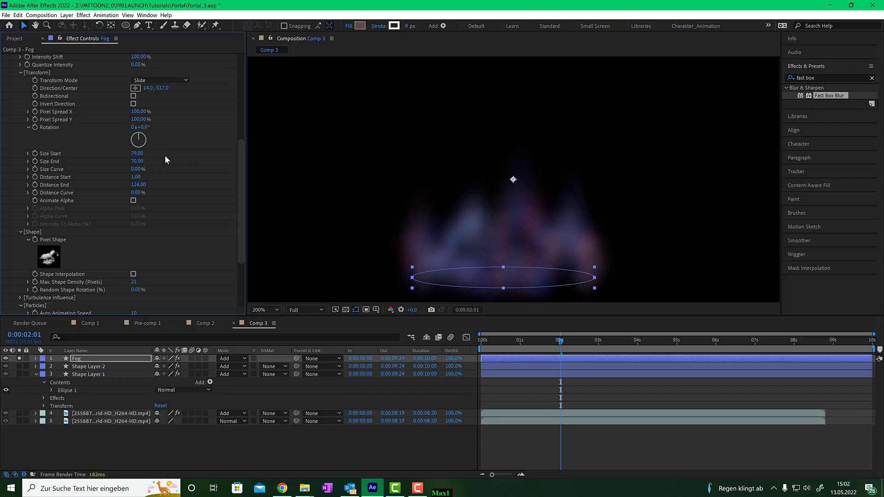
left_click_drag(562, 348, 582, 343)
Lower the Fog layer's Pattoon blend Opacity to 54% and unsolo the layer to view the full composite
scroll(166, 202, "up", 3)
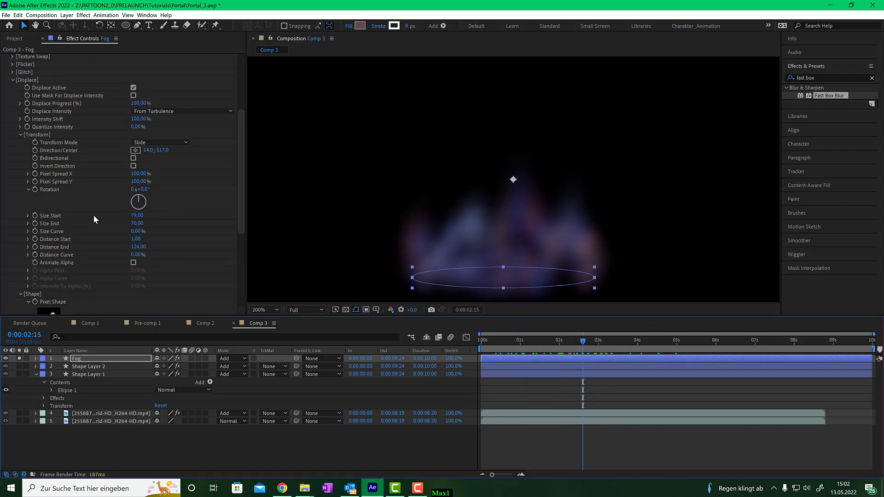
scroll(187, 181, "up", 5)
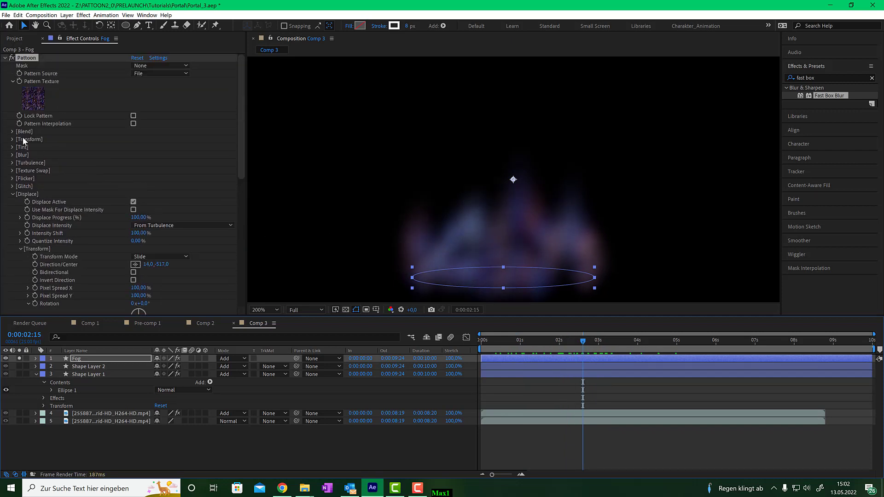
left_click(10, 131)
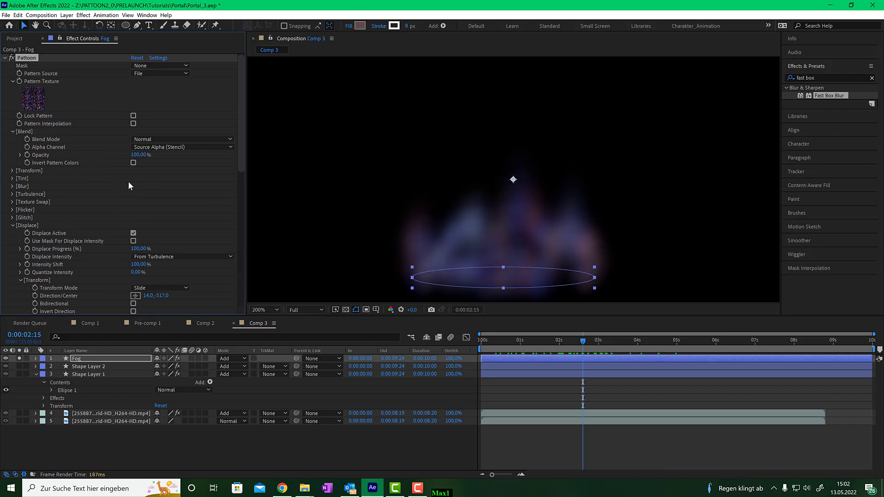
left_click_drag(138, 155, 124, 158)
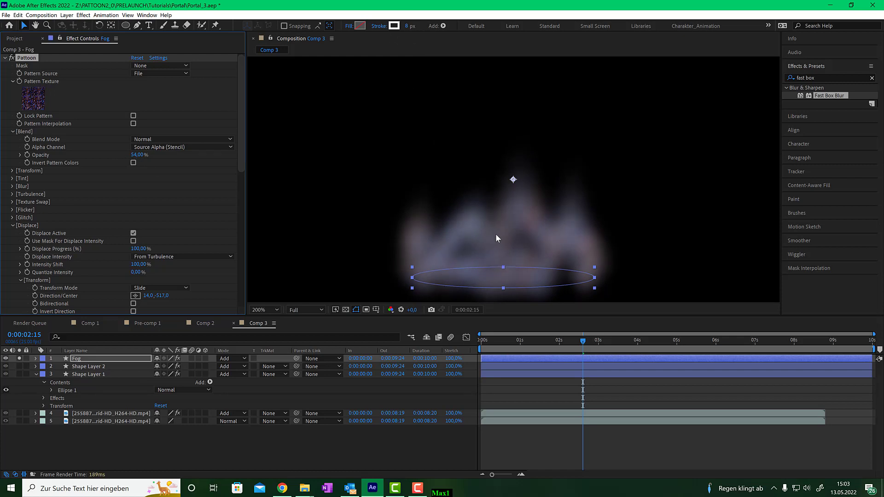
left_click(20, 359)
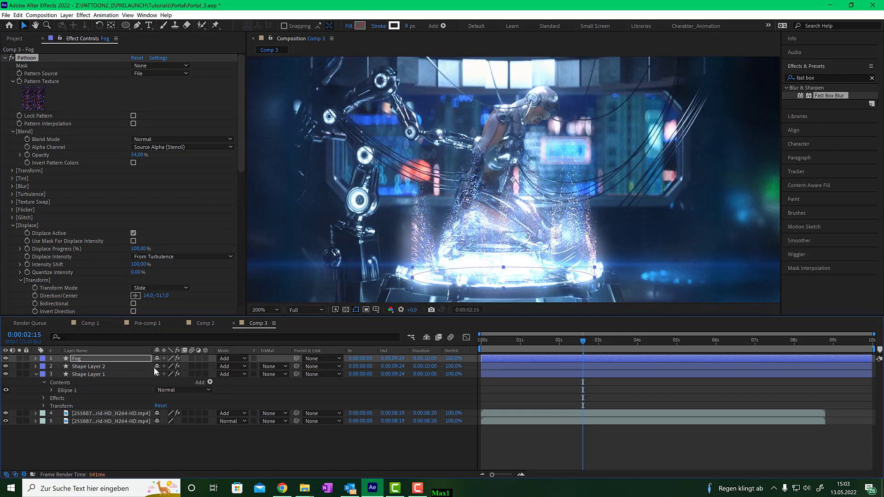
scroll(522, 244, "down", 1)
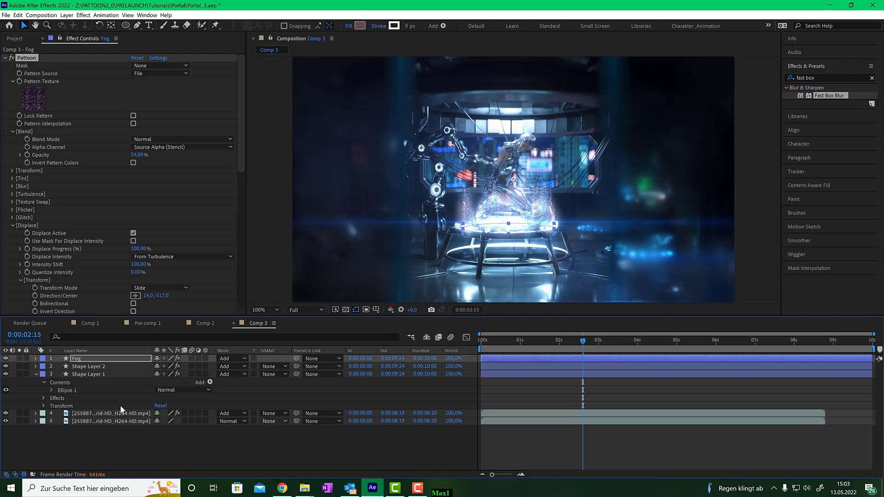
Duplicate the Fog layer and rename the copy Fog Down
left_click(78, 360)
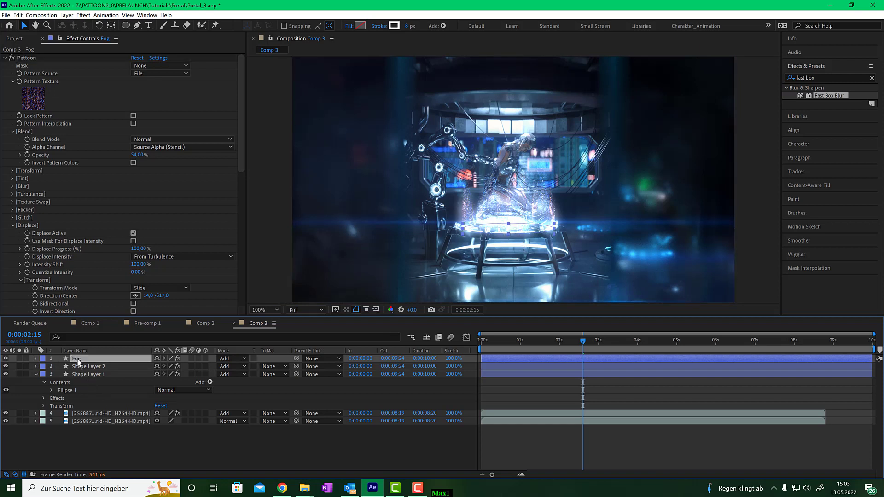
key("ctrl+d")
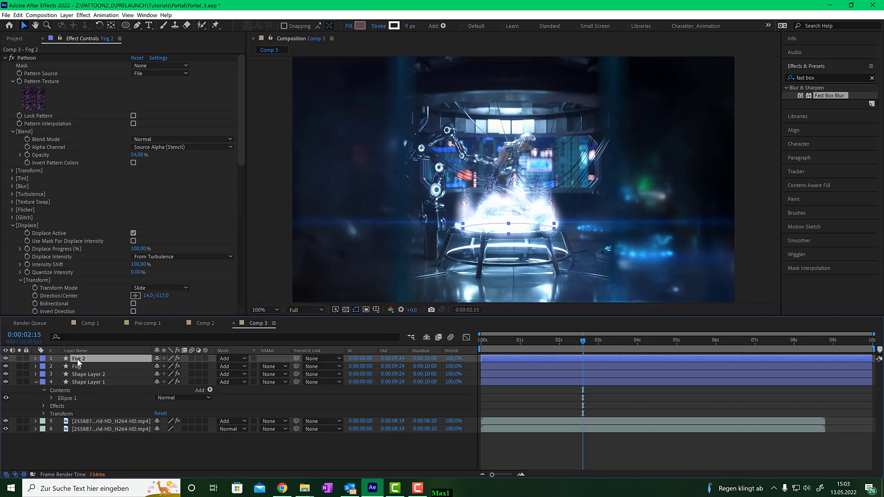
right_click(79, 360)
left_click(96, 356)
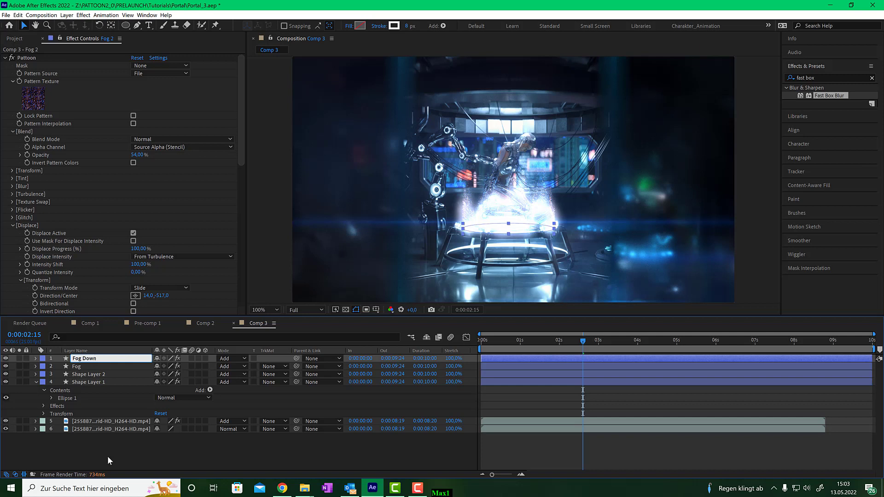
key("Return")
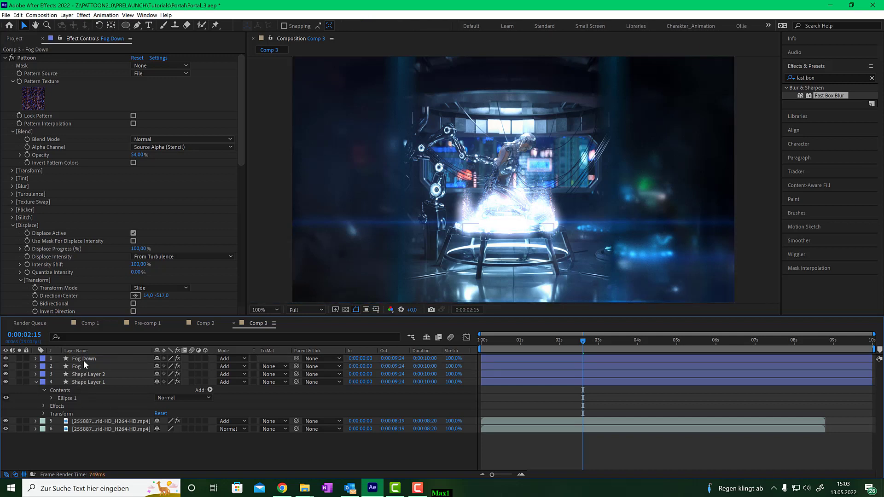
Aim the Fog Down layer's displacement downward by placing its Direction/Center point at 22, 1058, with the layer soloed
left_click(83, 360)
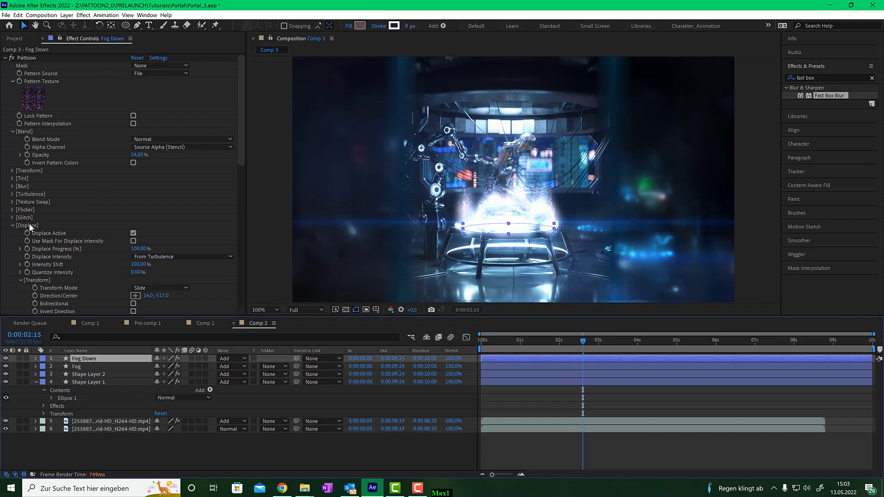
scroll(162, 243, "down", 1)
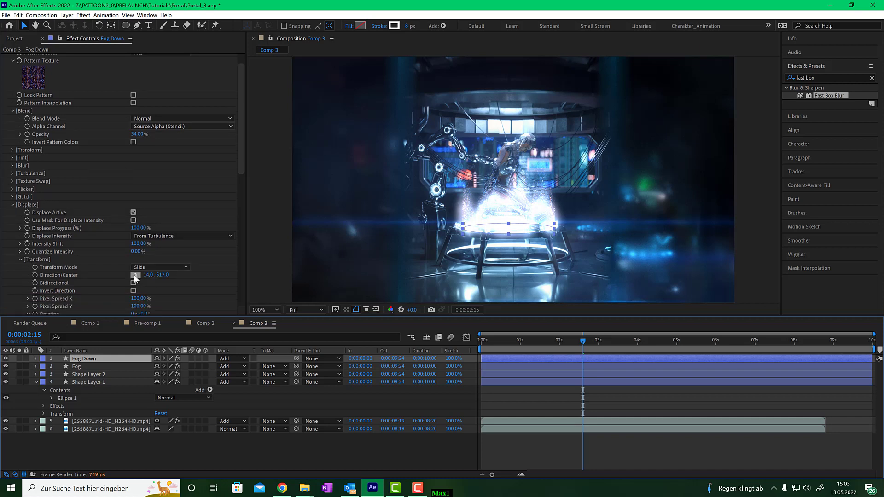
key("comma")
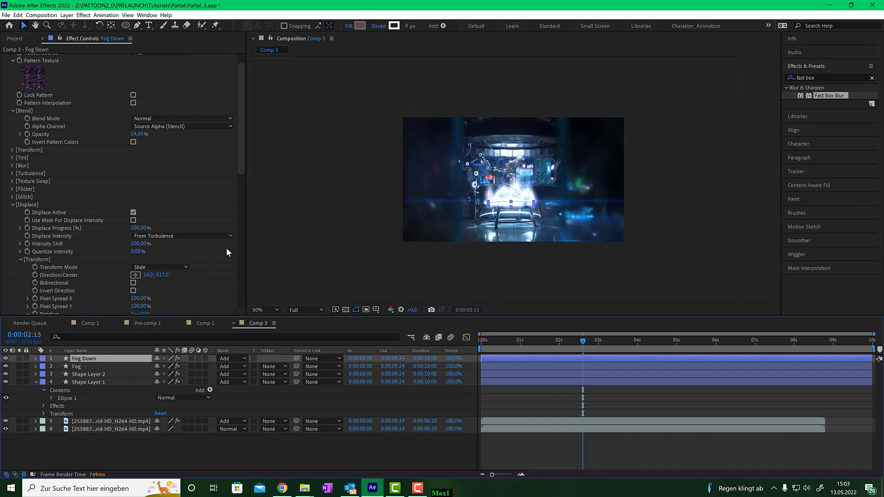
left_click(136, 275)
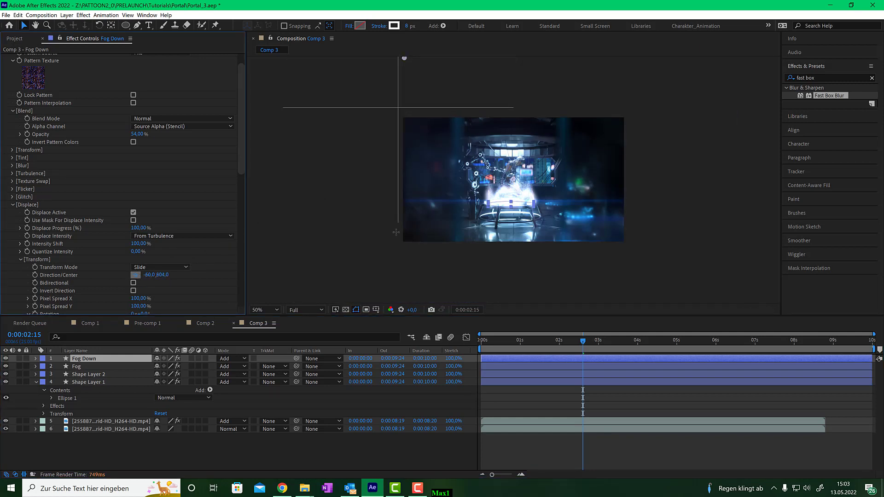
left_click(403, 268)
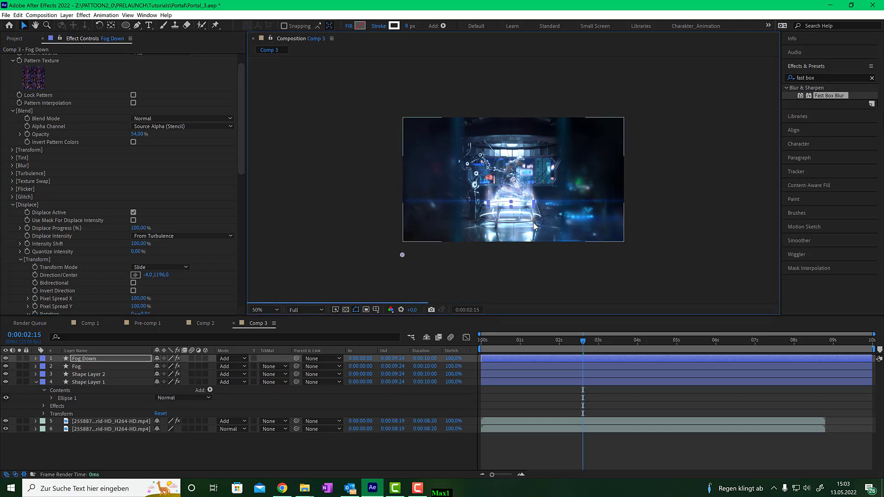
key("slash")
key("comma")
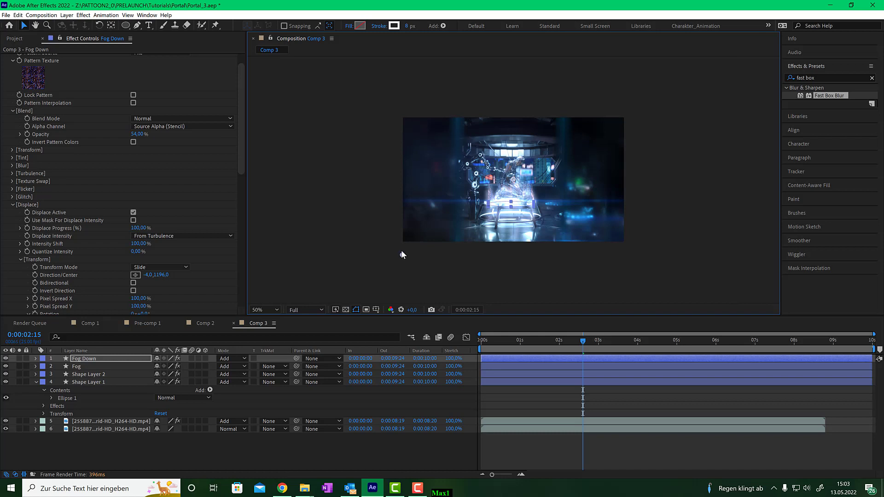
left_click_drag(402, 253, 402, 239)
left_click(19, 358)
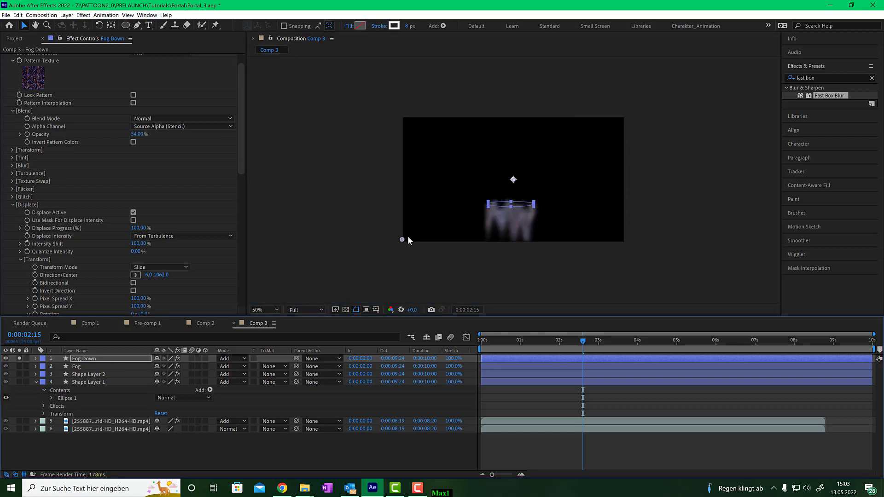
left_click_drag(406, 239, 404, 235)
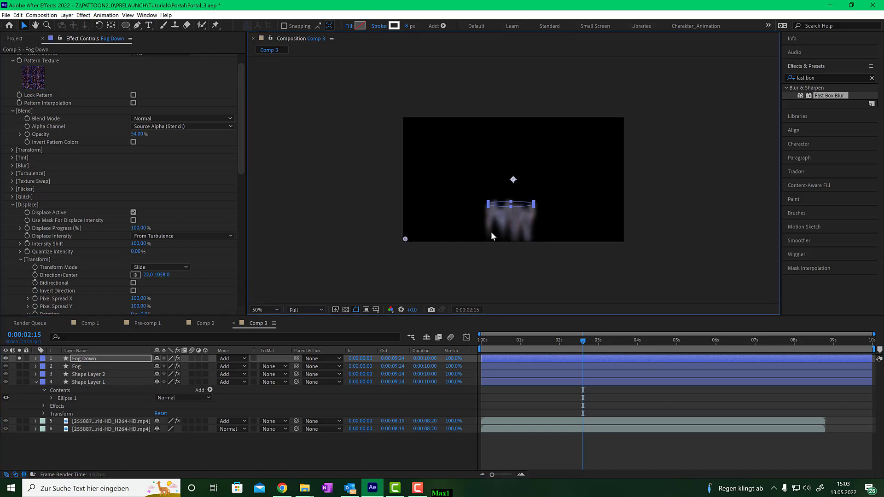
key("slash")
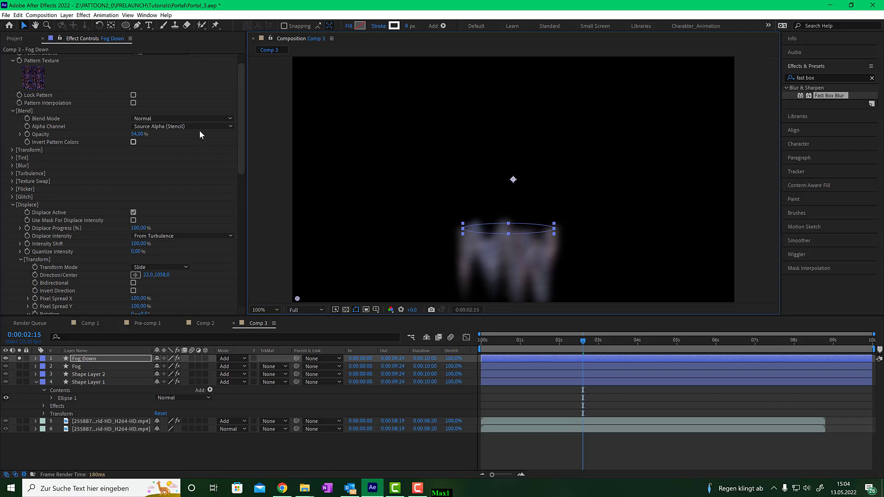
Set Fog Down's displacement Transform Mode to Scale XY, move its Direction/Center above the ring to 894, 427, and unsolo the layer
left_click(175, 266)
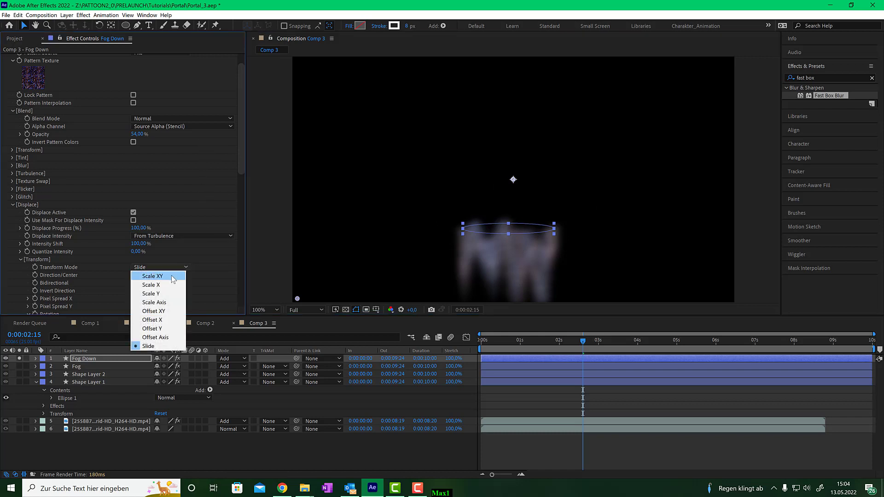
left_click(172, 277)
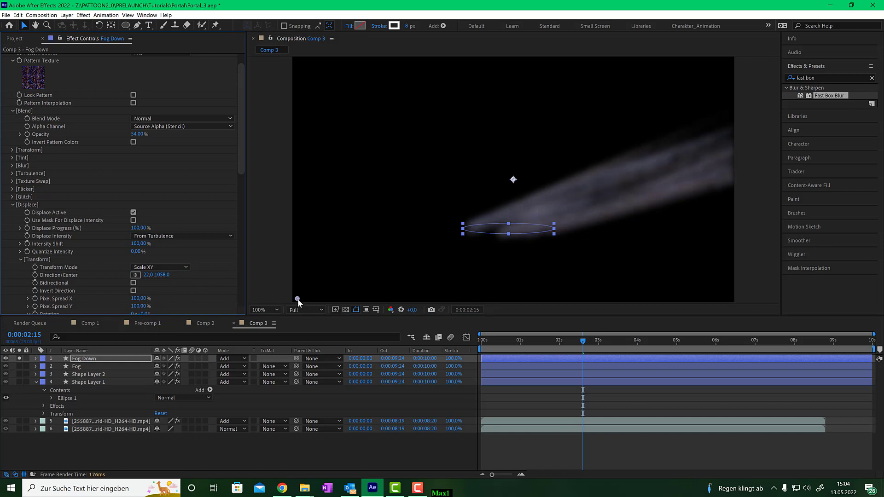
left_click_drag(297, 299, 501, 196)
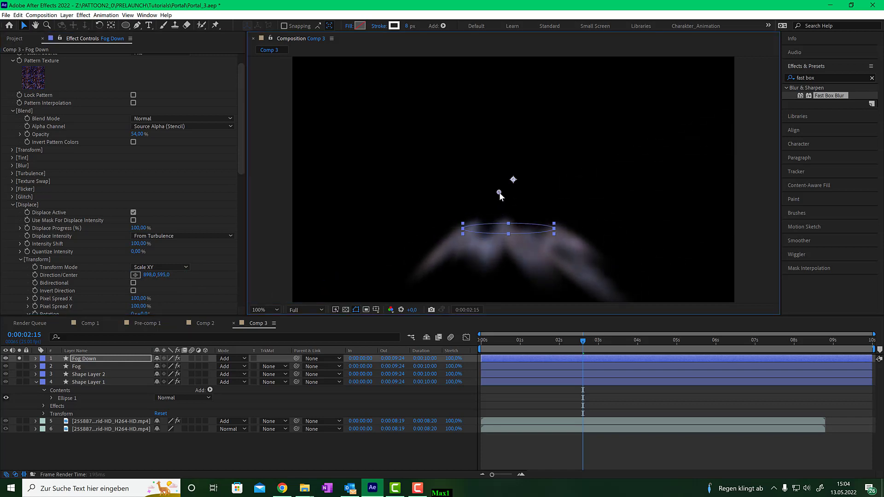
mouse_move(579, 343)
left_mouse_down()
mouse_move(473, 342)
mouse_move(659, 339)
mouse_move(583, 341)
left_mouse_up()
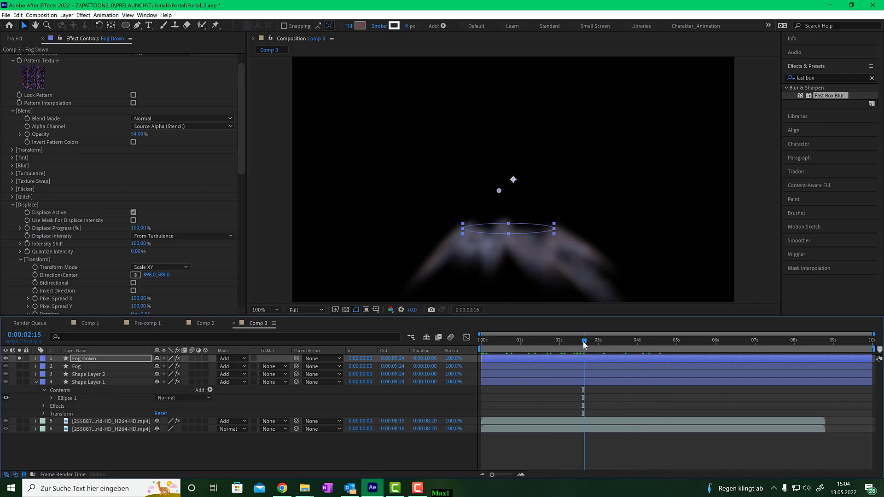
left_click_drag(499, 190, 498, 154)
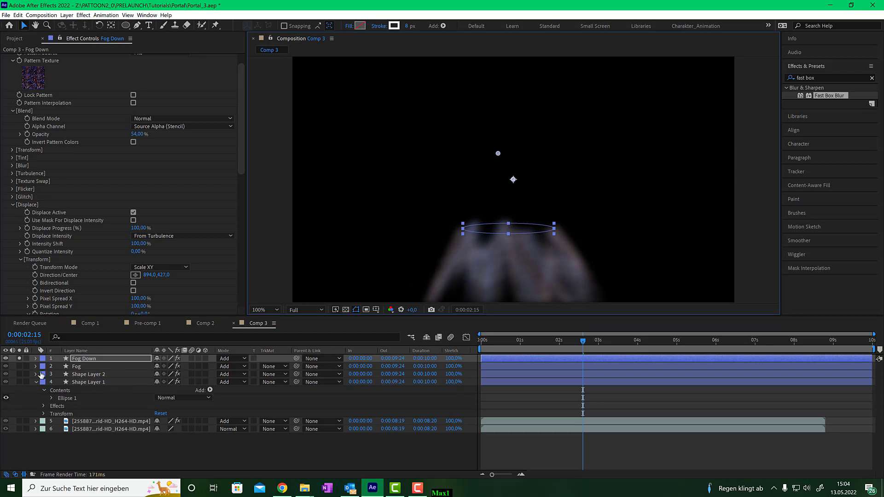
left_click(19, 359)
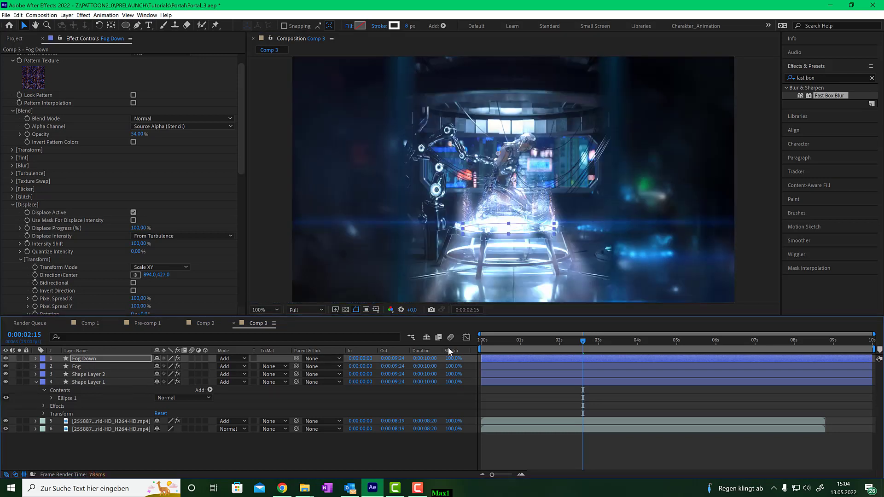
Preview the composite from the start and check both fog layers at 0:00:02:03 and 0:00:04:19
left_click_drag(580, 344, 477, 345)
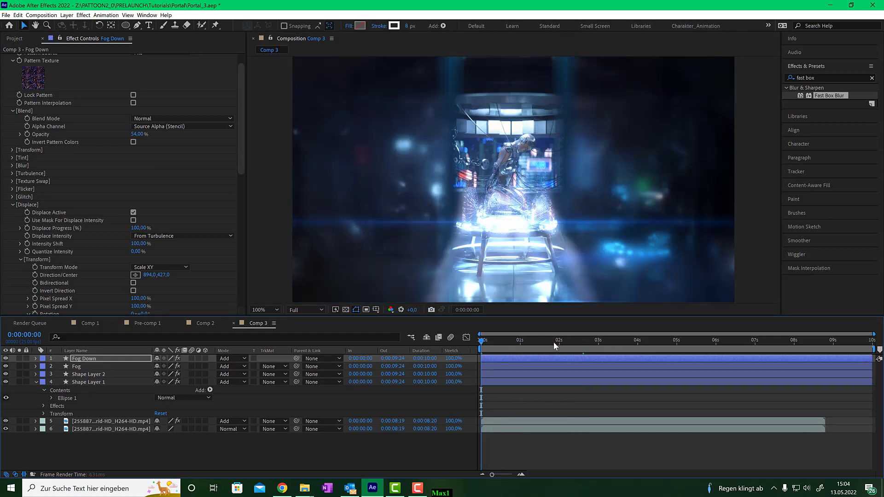
key("space")
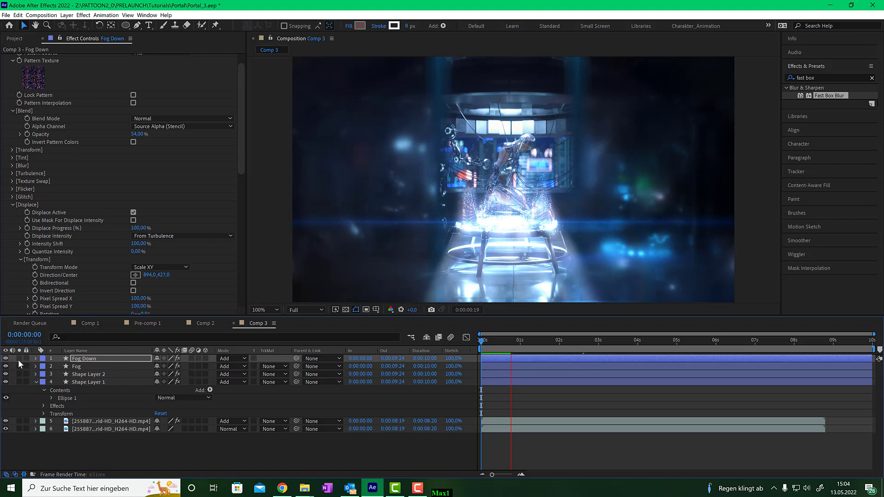
left_click(564, 344)
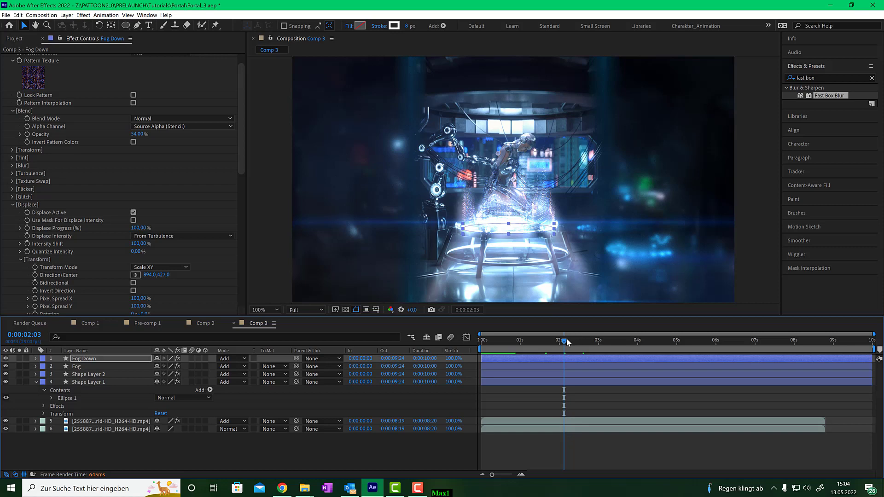
left_click_drag(566, 341, 670, 338)
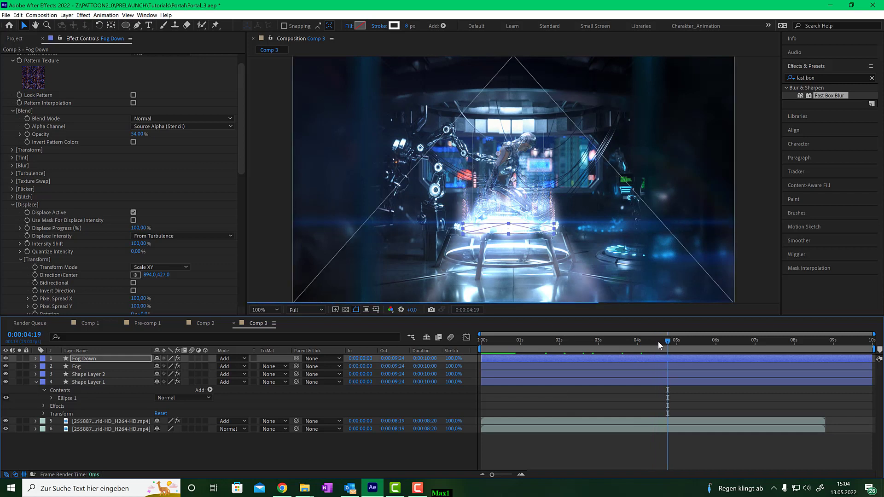
Set the Max. Shape Density of the Fog Down layer's Pattoon displacement to 30 pixels
left_click(112, 360)
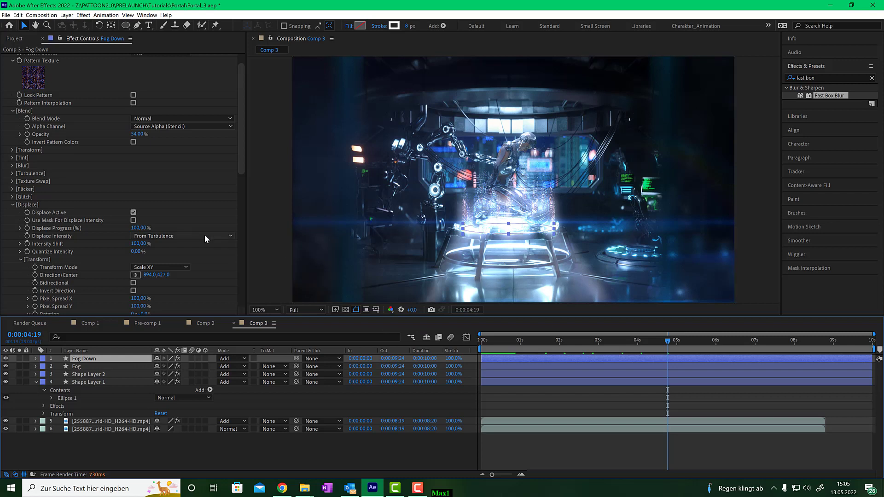
scroll(56, 170, "up", 1)
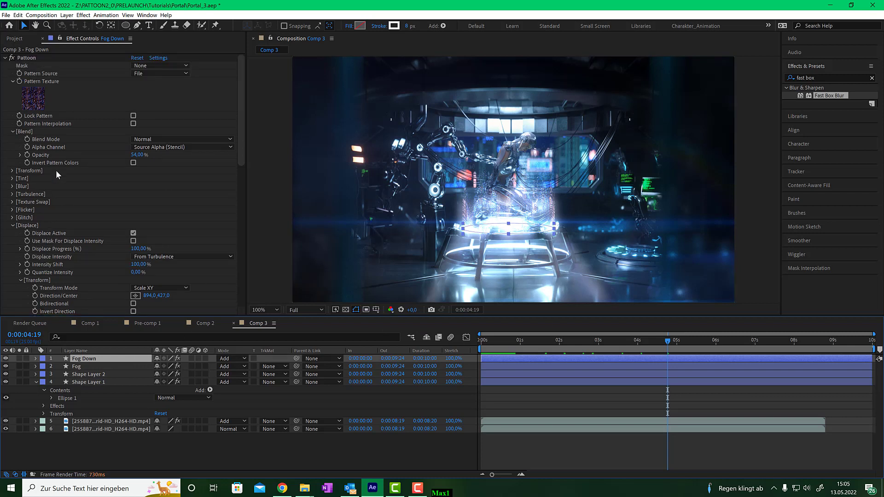
left_click(6, 58)
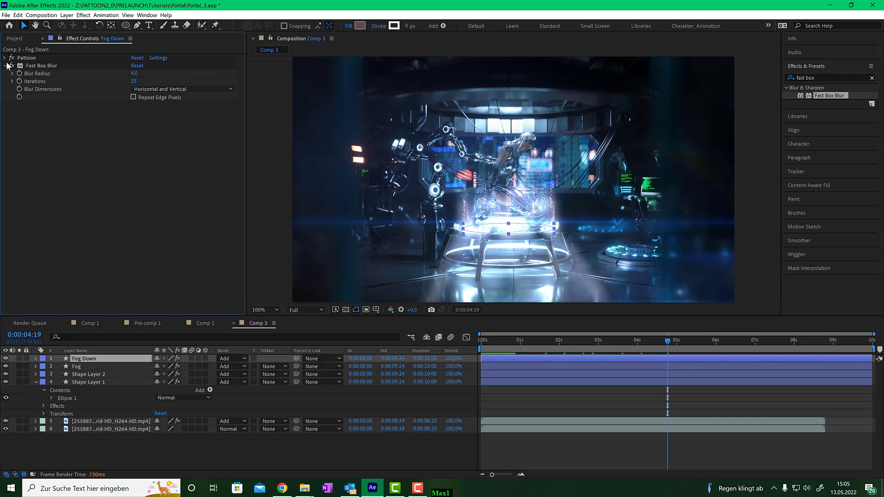
left_click(6, 57)
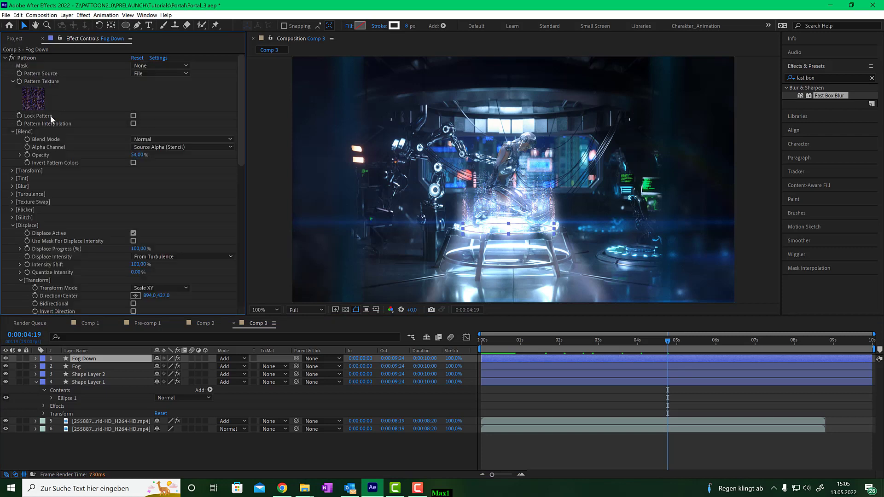
left_click(20, 280)
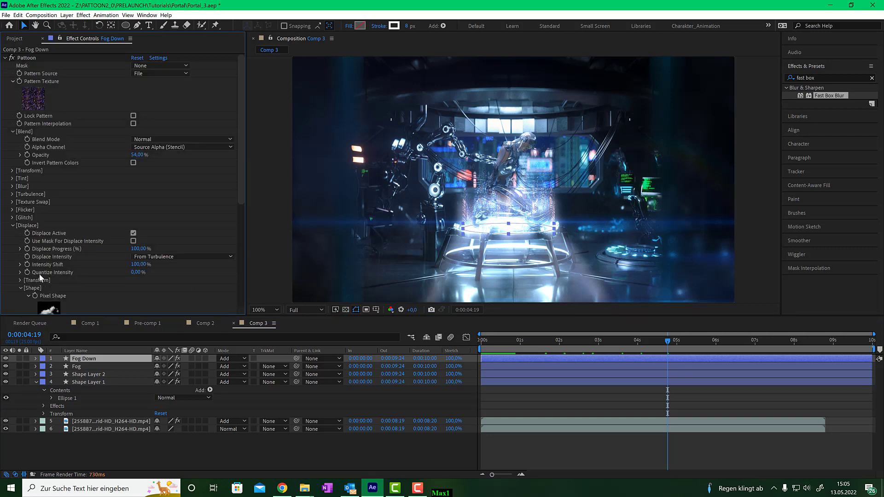
scroll(74, 273, "down", 4)
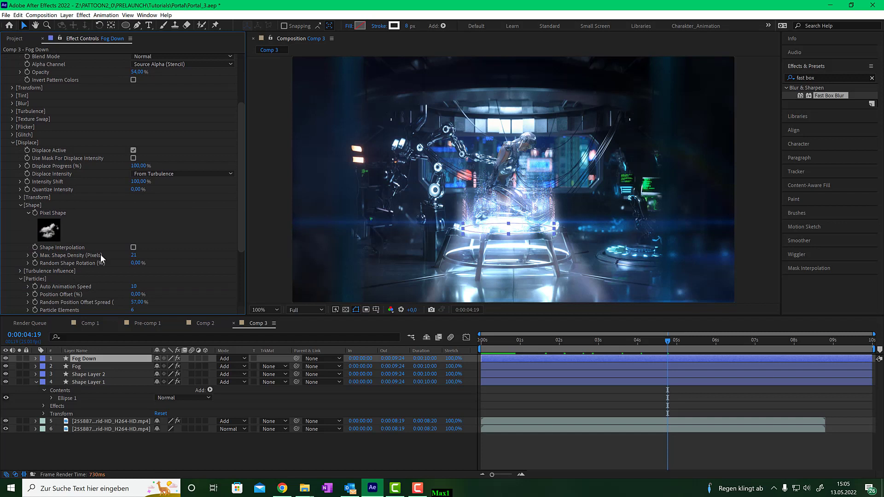
left_click(134, 255)
type("30")
key("Return")
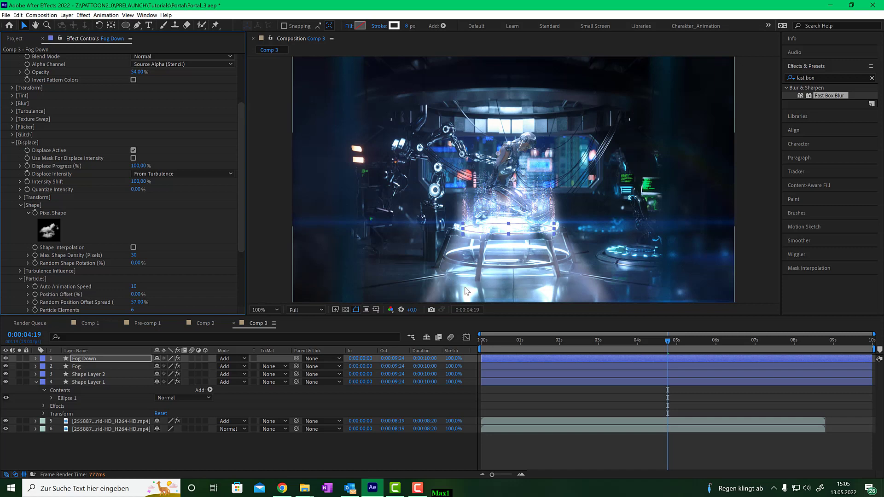
key("comma")
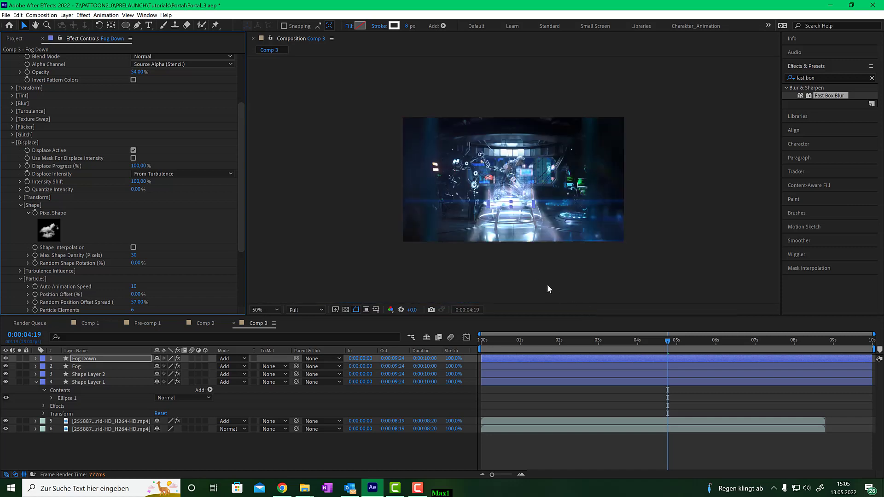
key("period")
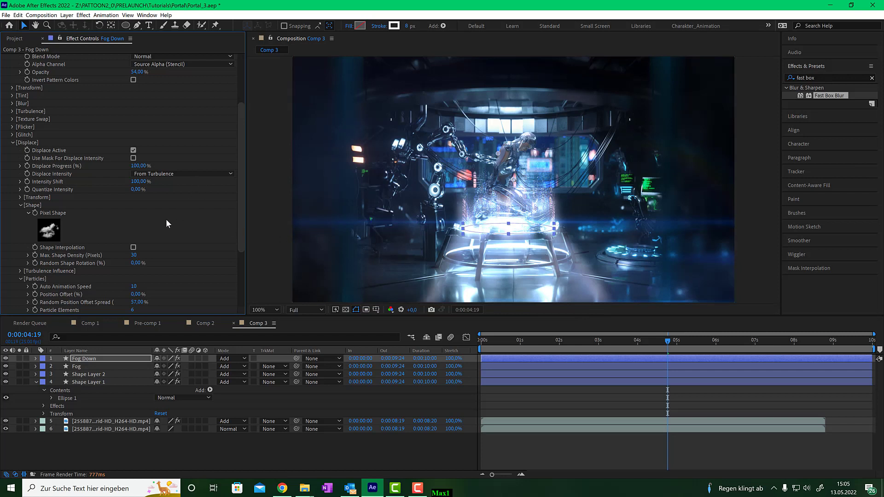
Place Fog Down's displacement Direction/Center point just above the glowing ring at 943, 653
scroll(81, 139, "up", 2)
scroll(78, 145, "up", 2)
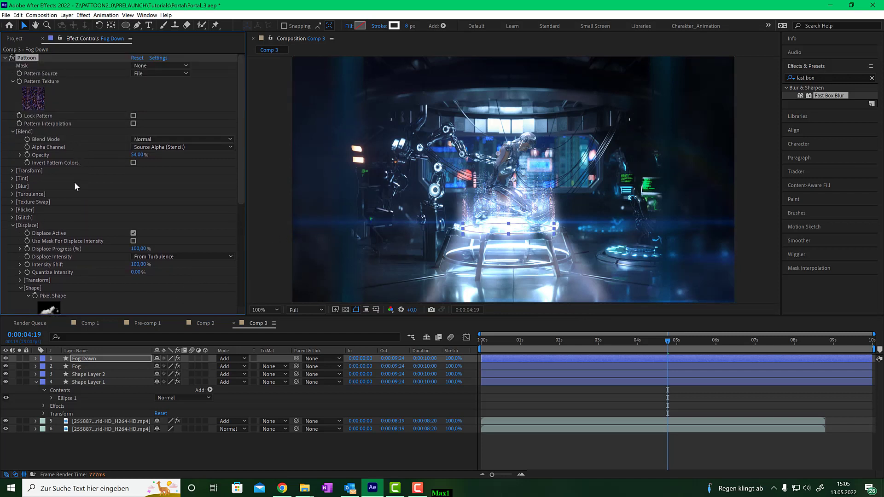
scroll(75, 184, "down", 5)
scroll(78, 195, "down", 3)
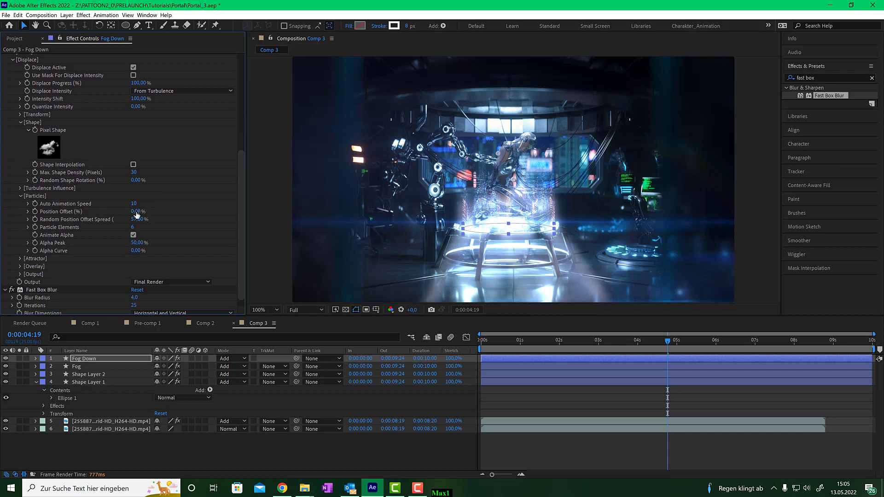
left_click(20, 114)
left_click(136, 129)
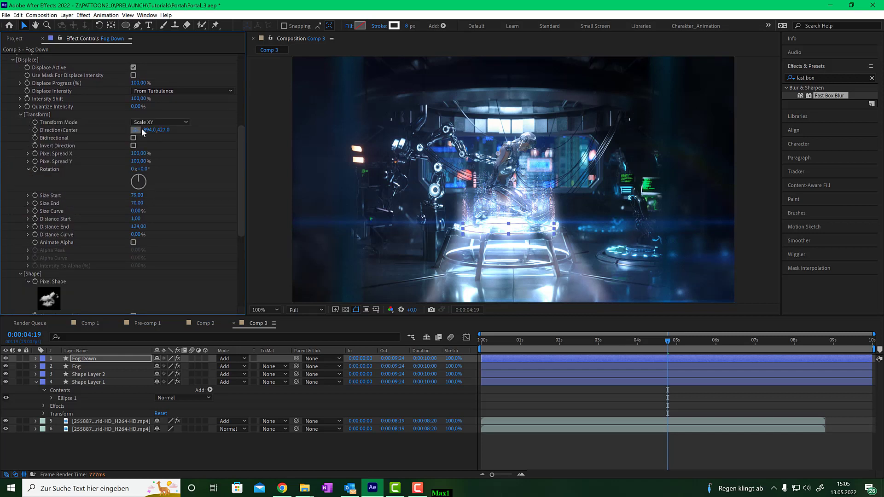
left_click(510, 211)
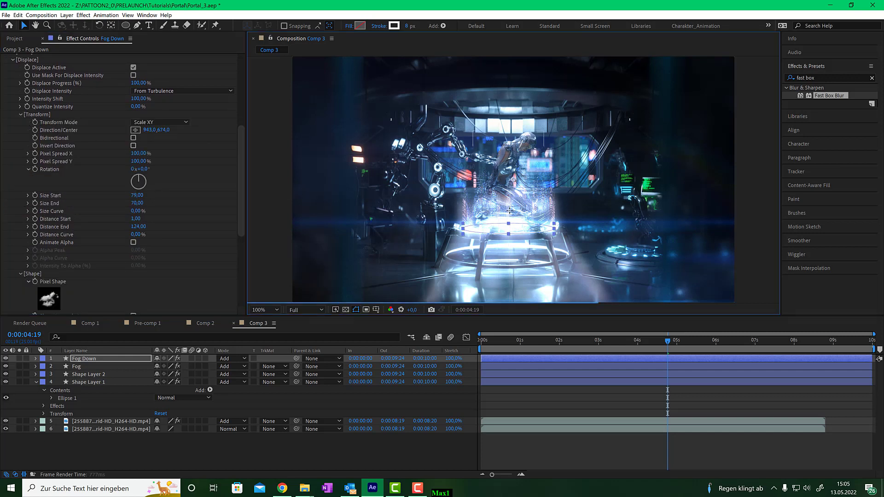
left_click_drag(509, 210, 509, 206)
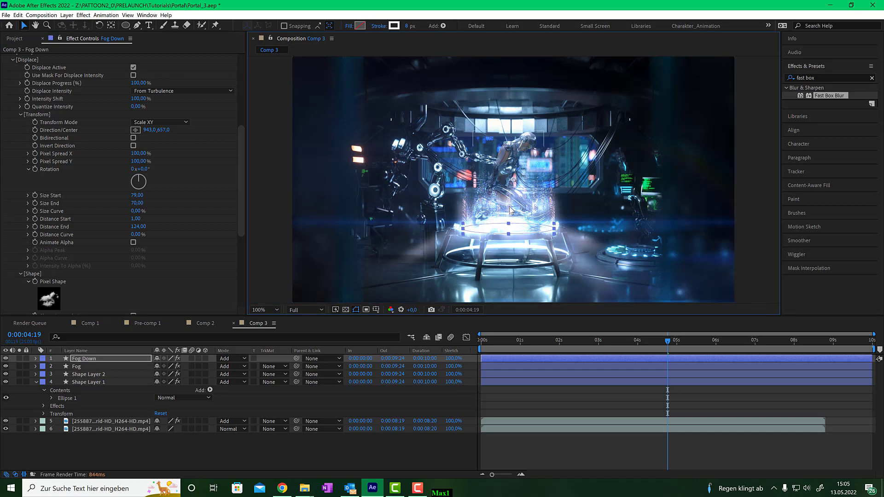
left_click_drag(509, 207, 509, 206)
Shift the Fog Down layer slightly below the glowing ring at 0:00:03:19 and check the result at 0:00:03:04
left_click(639, 340)
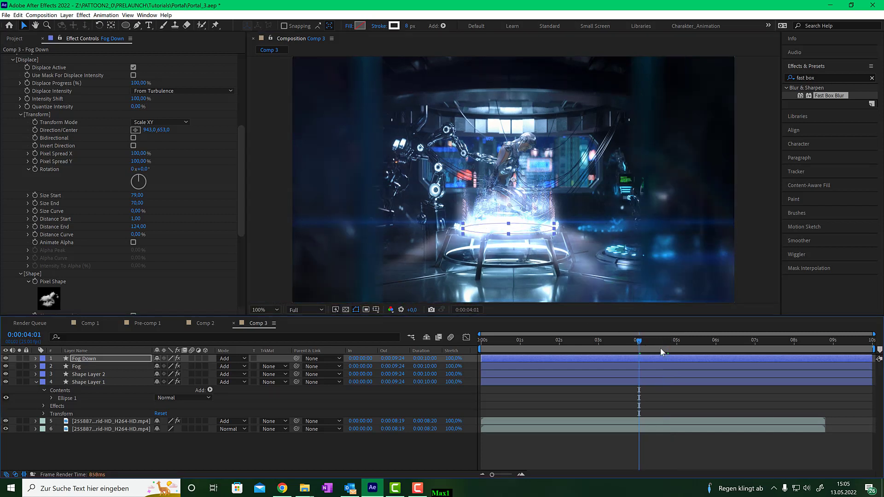
mouse_move(638, 342)
left_mouse_down()
mouse_move(605, 343)
mouse_move(627, 341)
left_mouse_up()
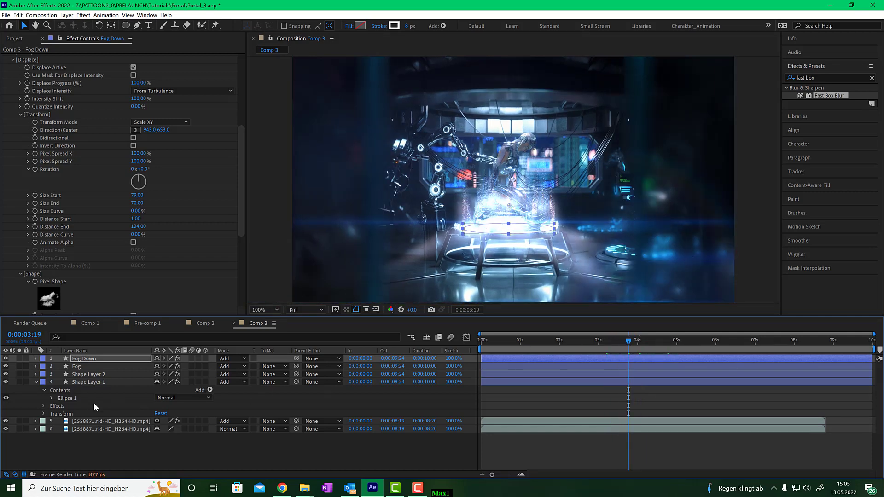
left_click(83, 358)
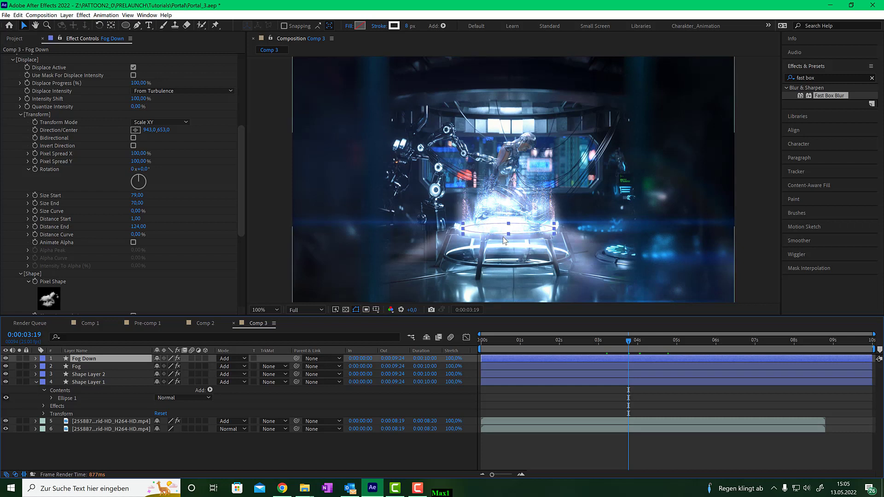
left_click_drag(498, 233, 498, 241)
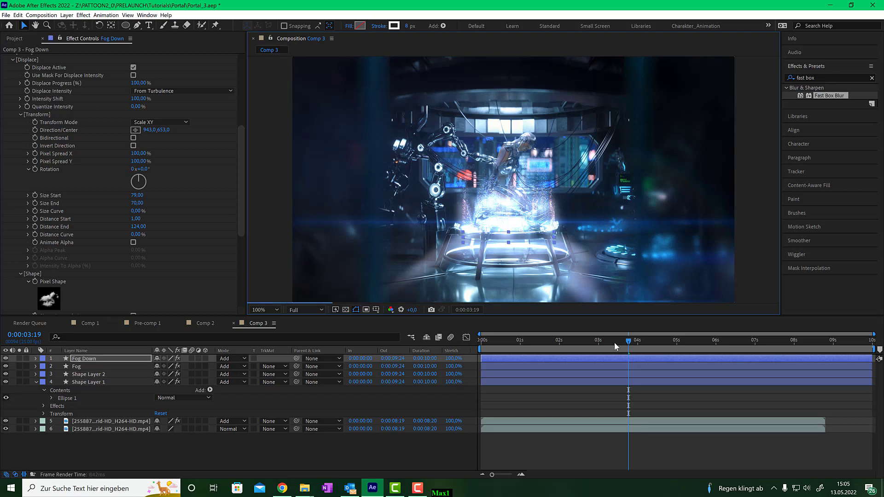
left_click_drag(629, 339, 606, 349)
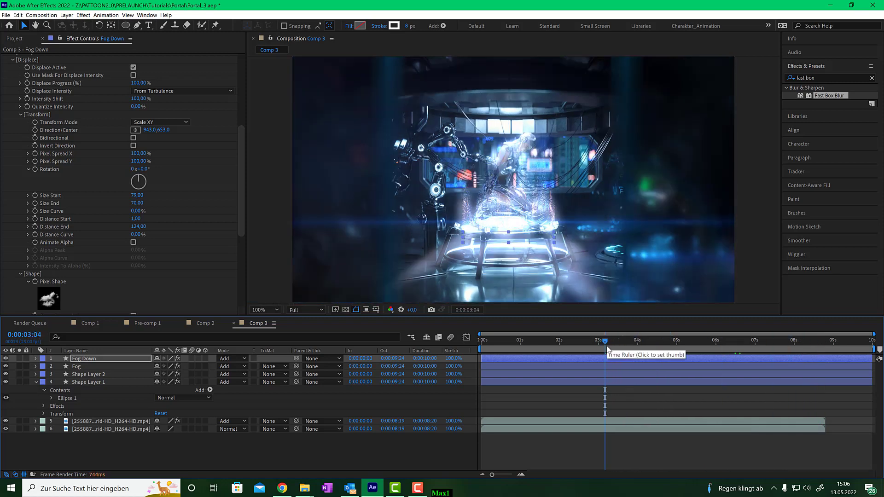